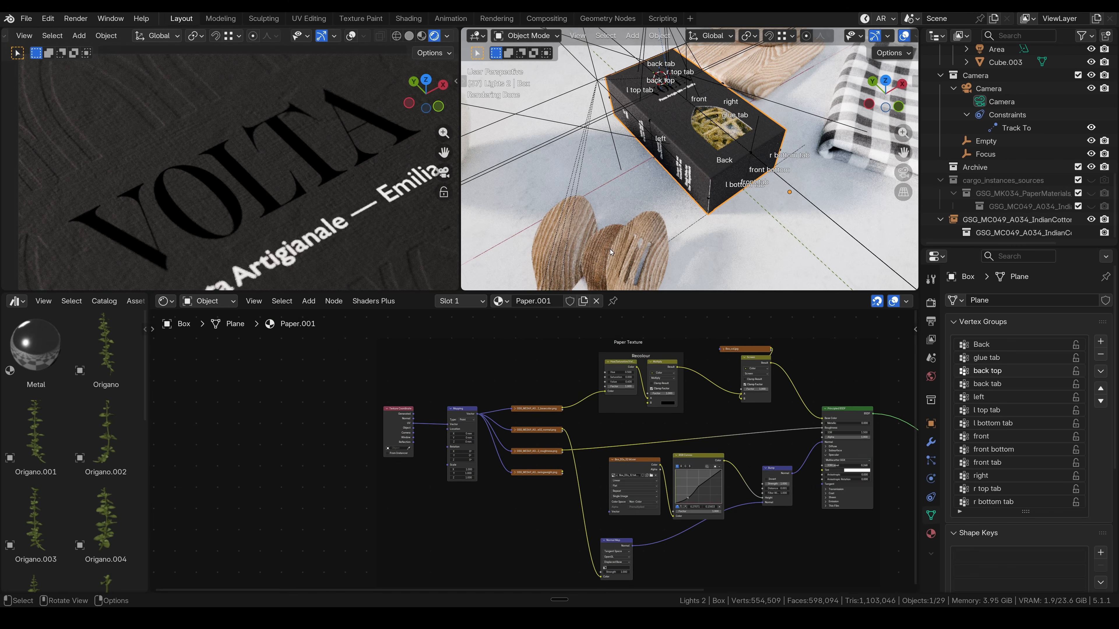
# Preview the Box_Foil Mask.tiff texture node of the Paper.001 material directly on the box.
pyautogui.scroll(-6, 616, 254)
pyautogui.keyDown('shift'); pyautogui.moveTo(697, 234); pyautogui.dragTo(684, 176, button='middle'); pyautogui.keyUp('shift')
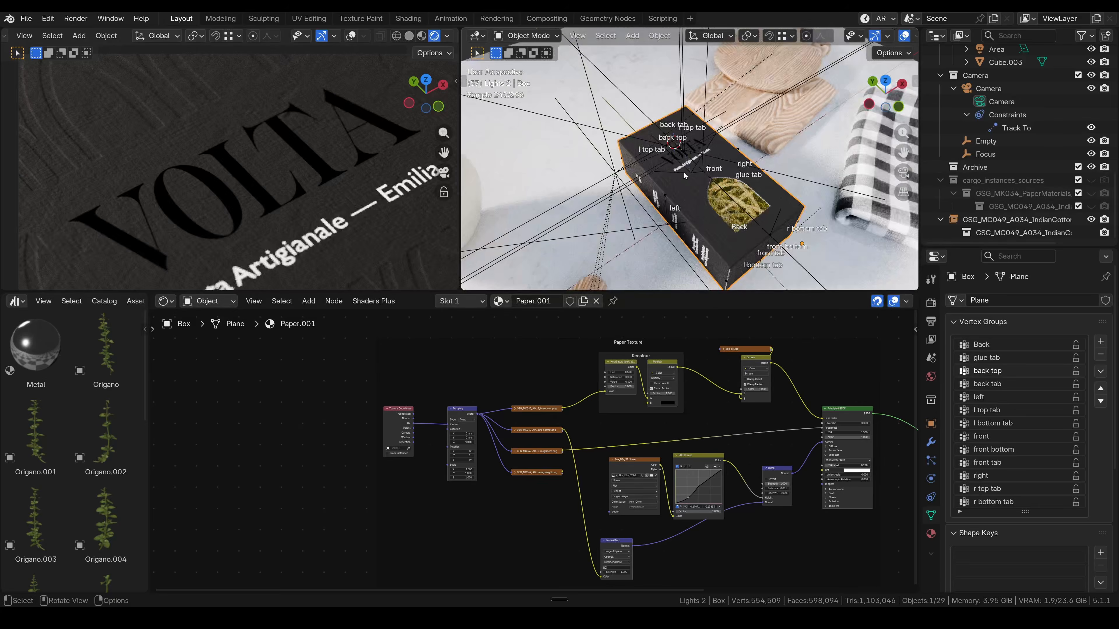
pyautogui.scroll(2, 684, 176)
pyautogui.moveTo(832, 547); pyautogui.dragTo(516, 526, button='middle')
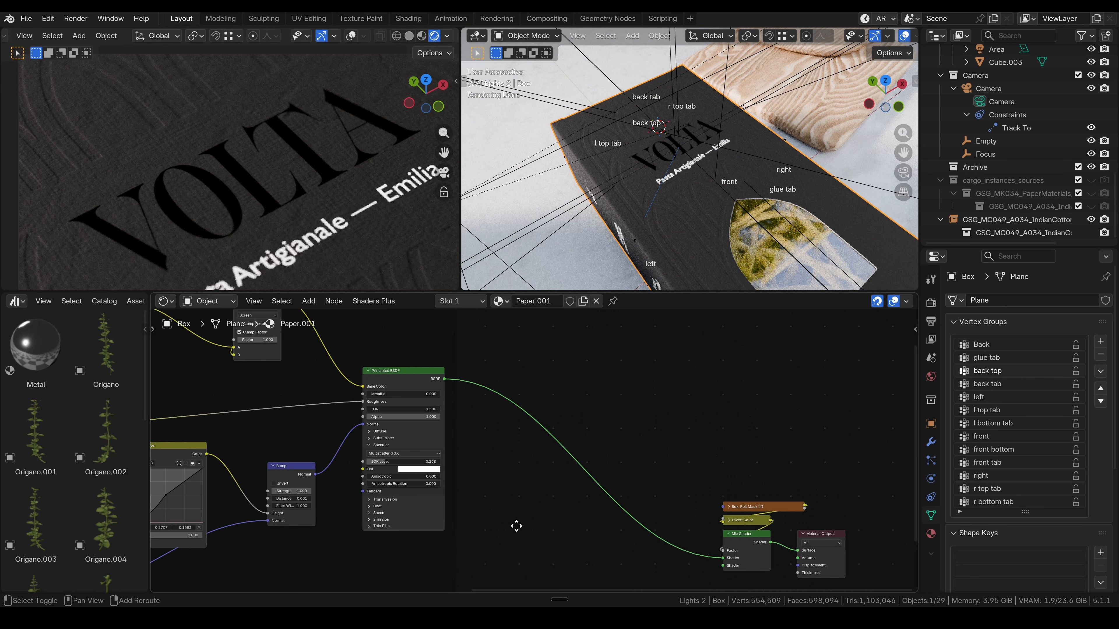
pyautogui.click(424, 375)
pyautogui.moveTo(766, 476); pyautogui.dragTo(492, 405, button='middle')
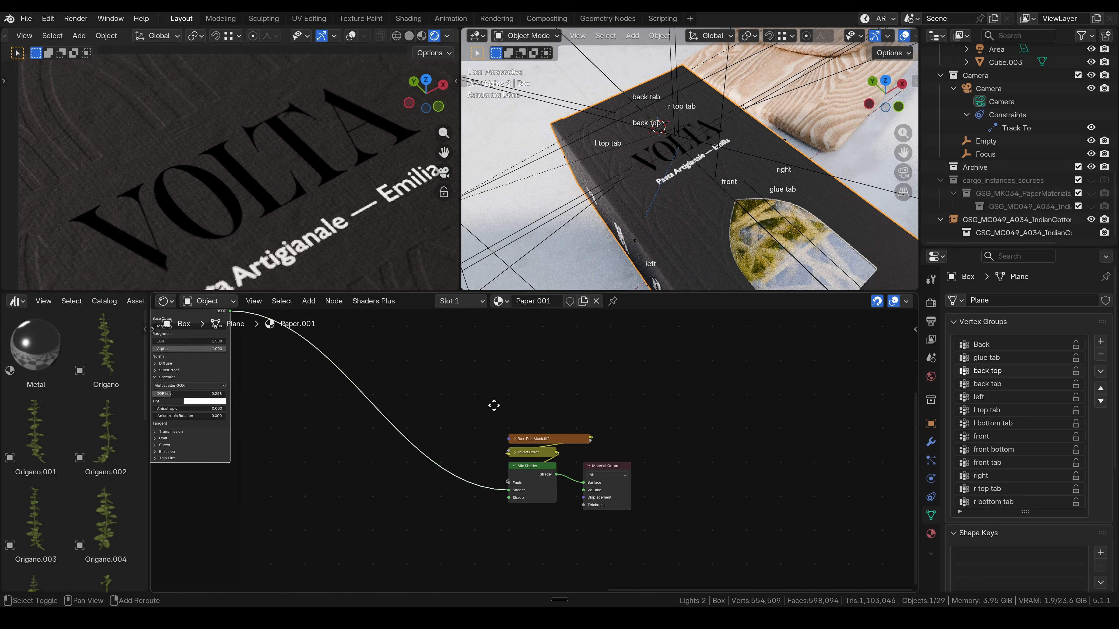
pyautogui.scroll(2, 492, 405)
pyautogui.moveTo(436, 369); pyautogui.dragTo(590, 458)
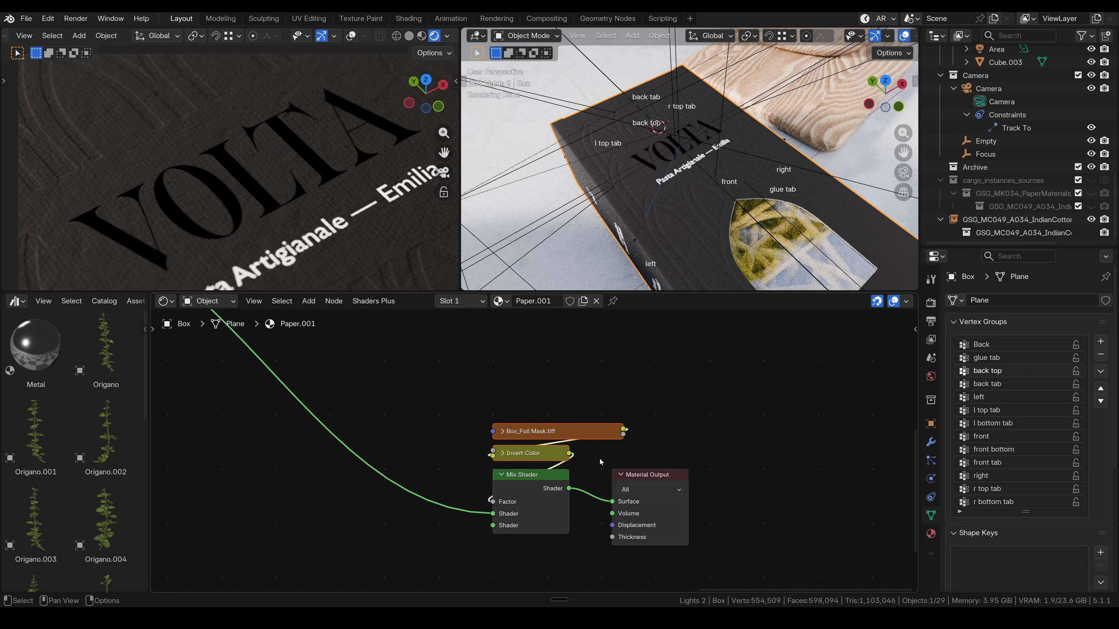
pyautogui.scroll(1, 534, 449)
pyautogui.keyDown('ctrl'); pyautogui.keyDown('shift'); pyautogui.click(554, 427); pyautogui.keyUp('shift'); pyautogui.keyUp('ctrl')
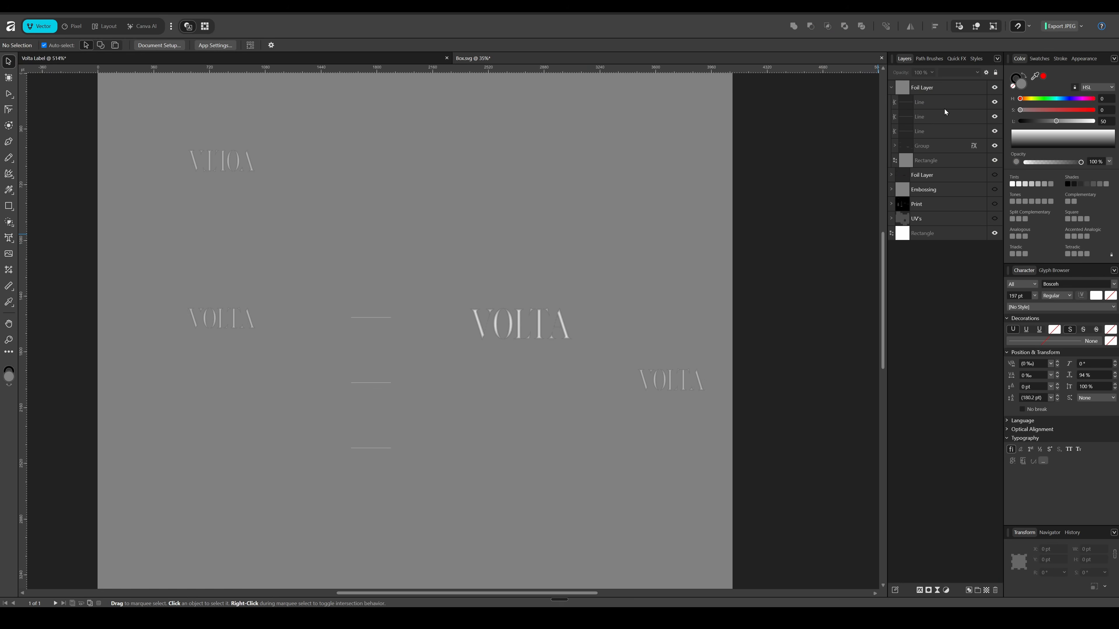
# Switch to Affinity and hide the upper Foil Layer of the box artwork.
pyautogui.click(994, 88)
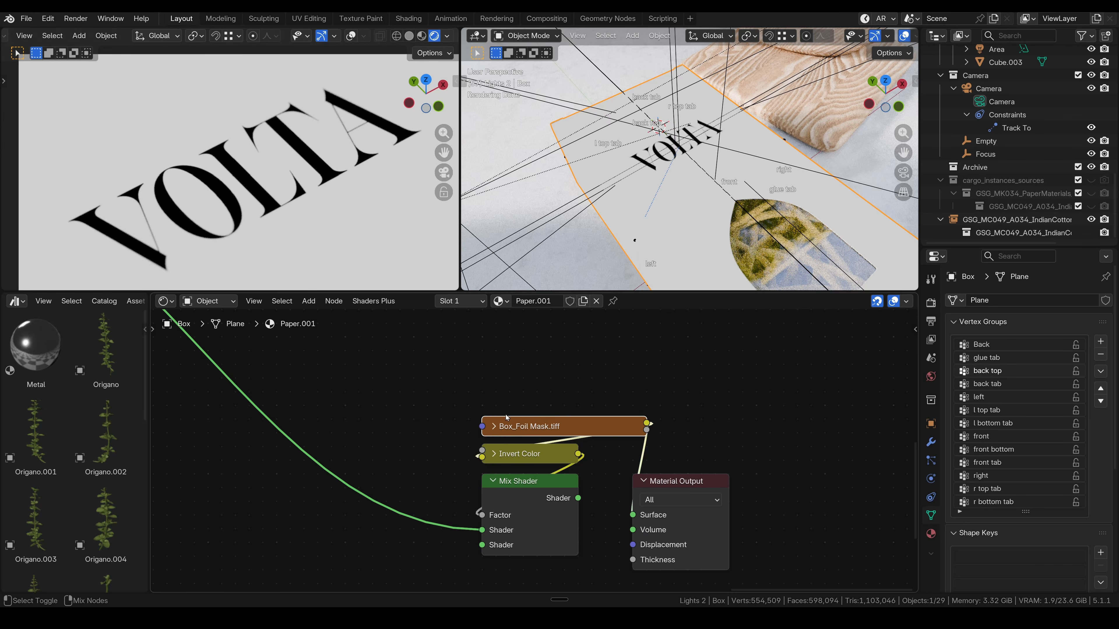
# Switch back to Blender and preview the outputs of the Invert Color and Mix Shader nodes on the box.
pyautogui.keyDown('ctrl'); pyautogui.keyDown('shift'); pyautogui.click(545, 454); pyautogui.keyUp('shift'); pyautogui.keyUp('ctrl')
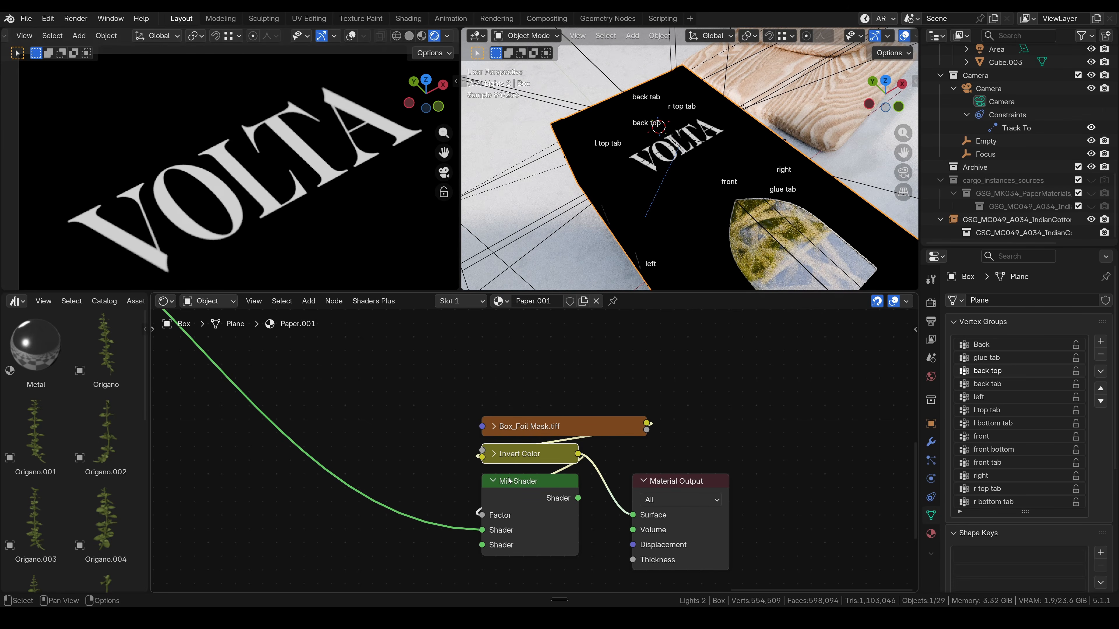
pyautogui.keyDown('ctrl'); pyautogui.keyDown('shift'); pyautogui.click(489, 518); pyautogui.keyUp('shift'); pyautogui.keyUp('ctrl')
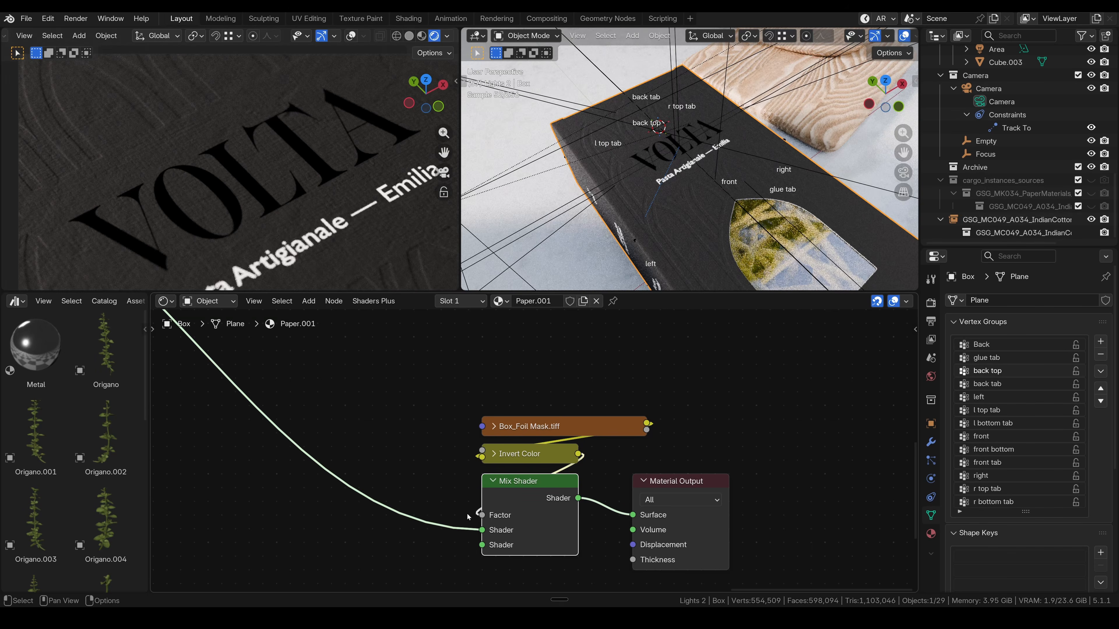
pyautogui.moveTo(447, 494); pyautogui.dragTo(477, 445, button='middle')
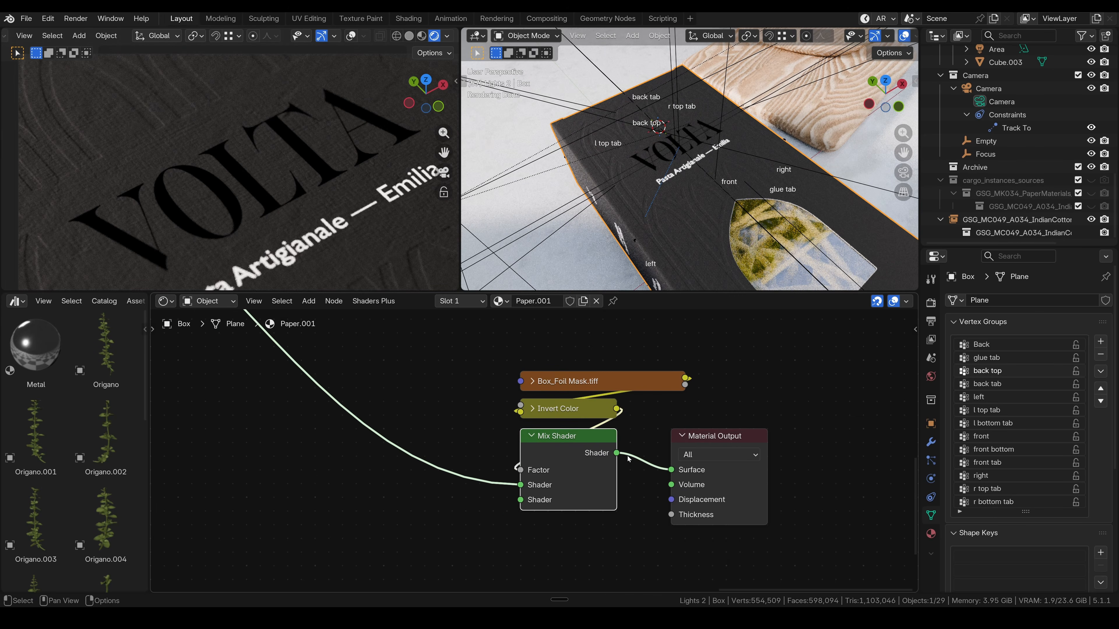
pyautogui.scroll(1, 529, 443)
pyautogui.keyDown('ctrl'); pyautogui.keyDown('shift'); pyautogui.click(597, 397); pyautogui.keyUp('shift'); pyautogui.keyUp('ctrl')
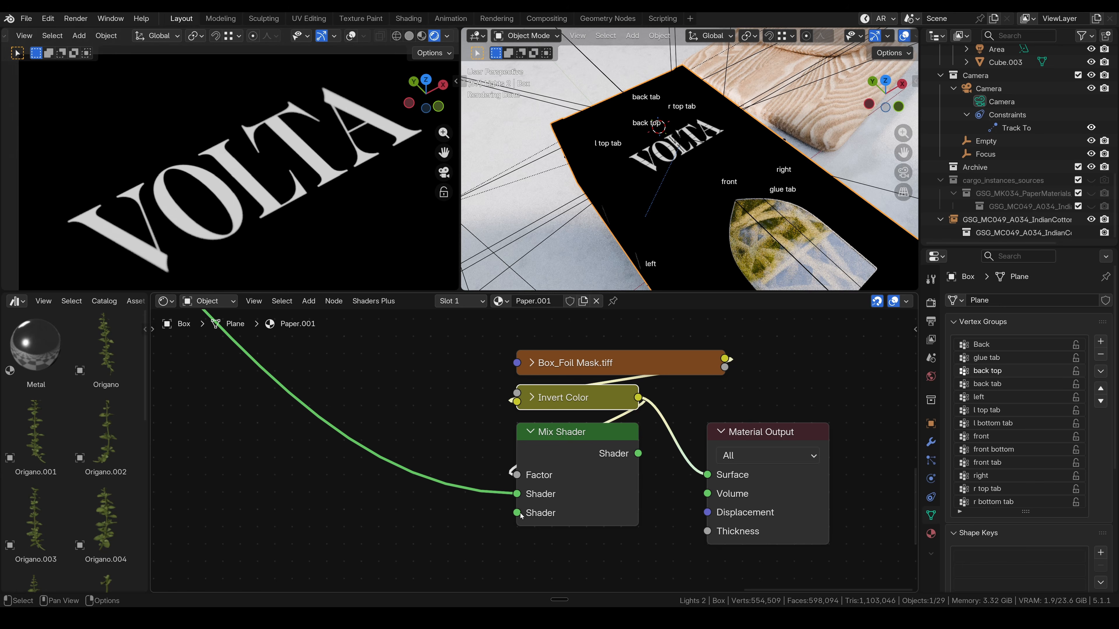
# Try the Mix Shader's factor at 0 and 1 with its mask input disconnected, and reconnect the Invert Color output.
pyautogui.moveTo(516, 475); pyautogui.dragTo(490, 460)
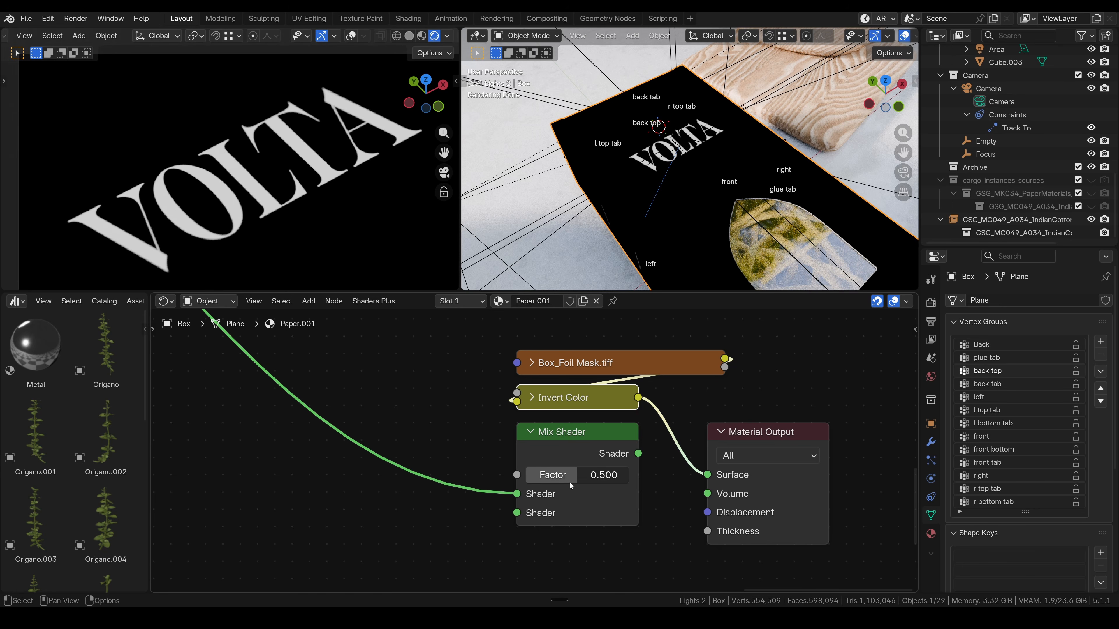
pyautogui.moveTo(570, 478); pyautogui.dragTo(526, 478)
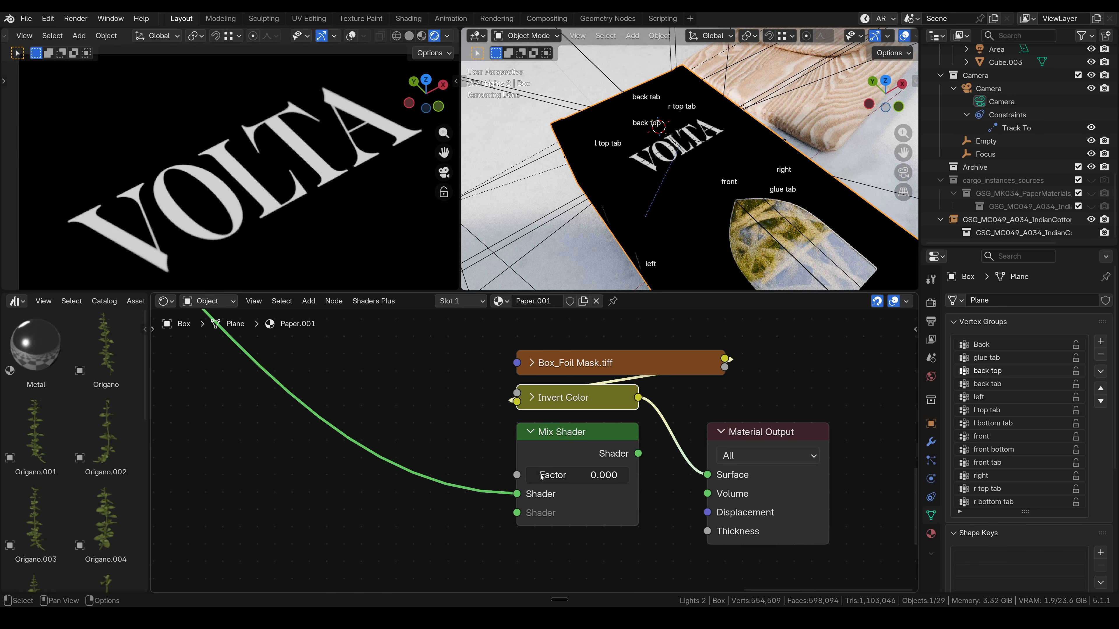
pyautogui.moveTo(535, 475); pyautogui.dragTo(630, 478)
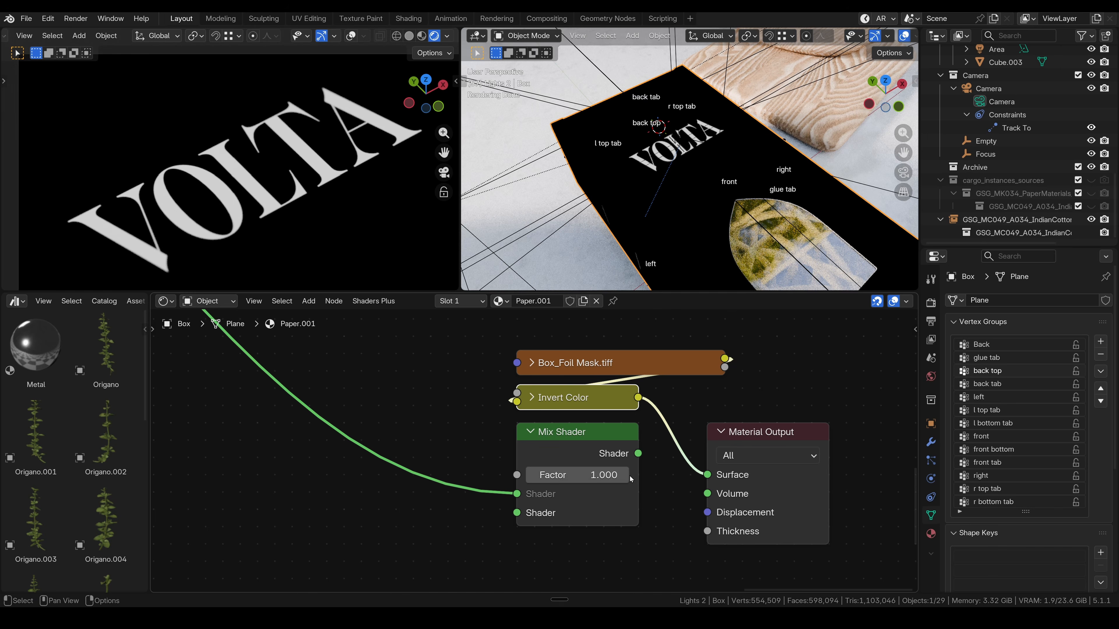
pyautogui.moveTo(638, 398); pyautogui.dragTo(516, 475)
# Add a Metallic BSDF to the Mix Shader's second shader input and route the Mix Shader back to the material output.
pyautogui.scroll(-6, 502, 493)
pyautogui.moveTo(481, 524); pyautogui.dragTo(665, 417, button='middle')
pyautogui.moveTo(705, 382); pyautogui.dragTo(347, 454)
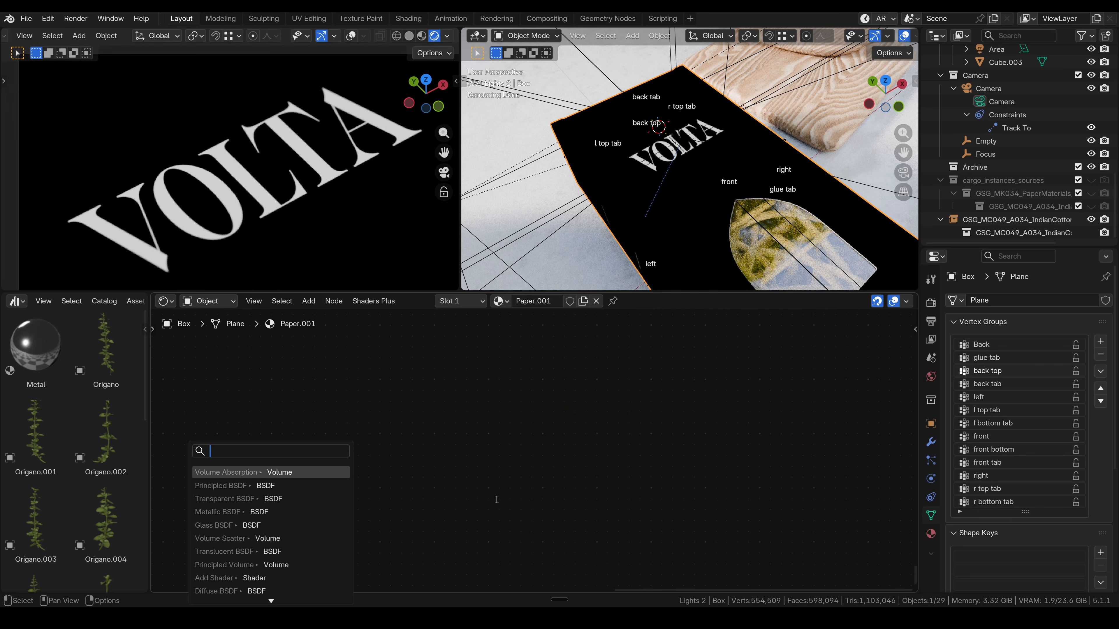
pyautogui.write('metal')
pyautogui.press('Return')
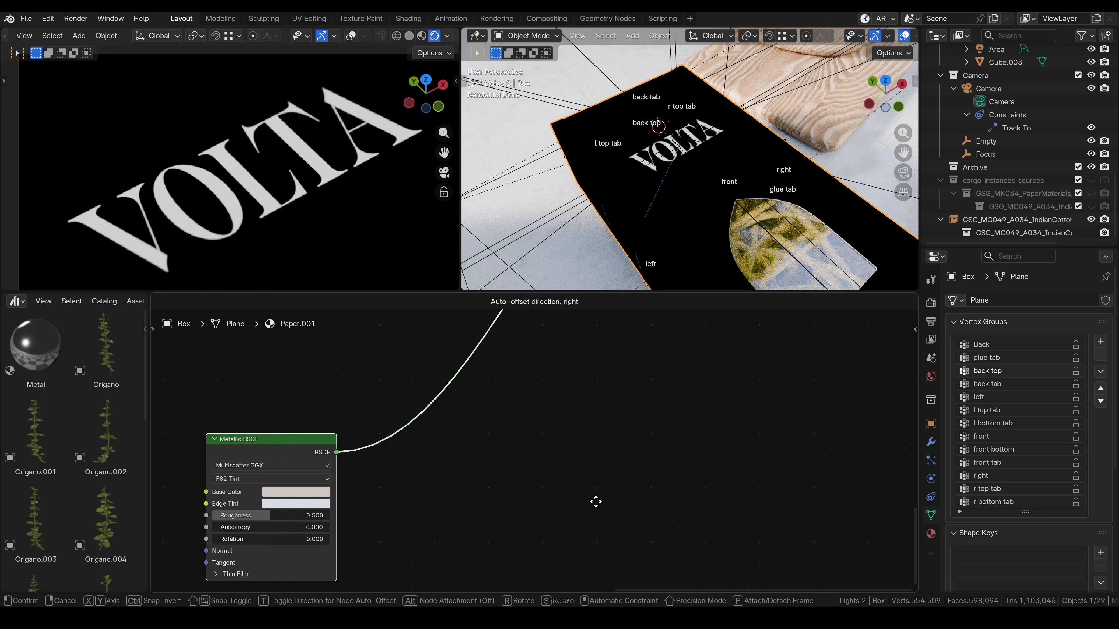
pyautogui.click(613, 460)
pyautogui.moveTo(446, 478); pyautogui.dragTo(695, 479, button='middle')
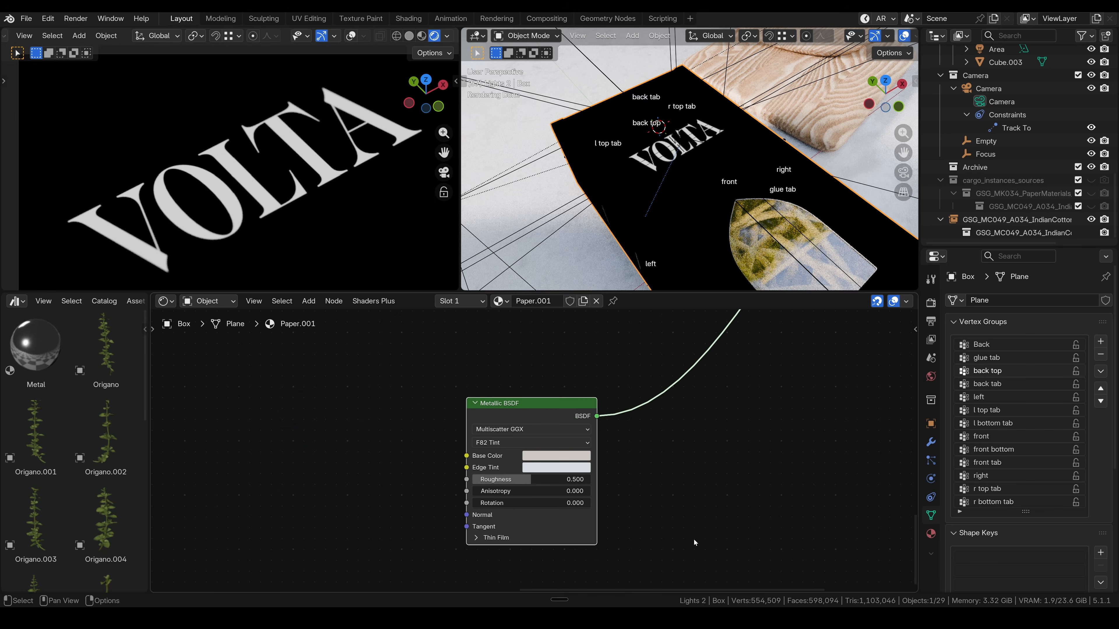
pyautogui.press('Home')
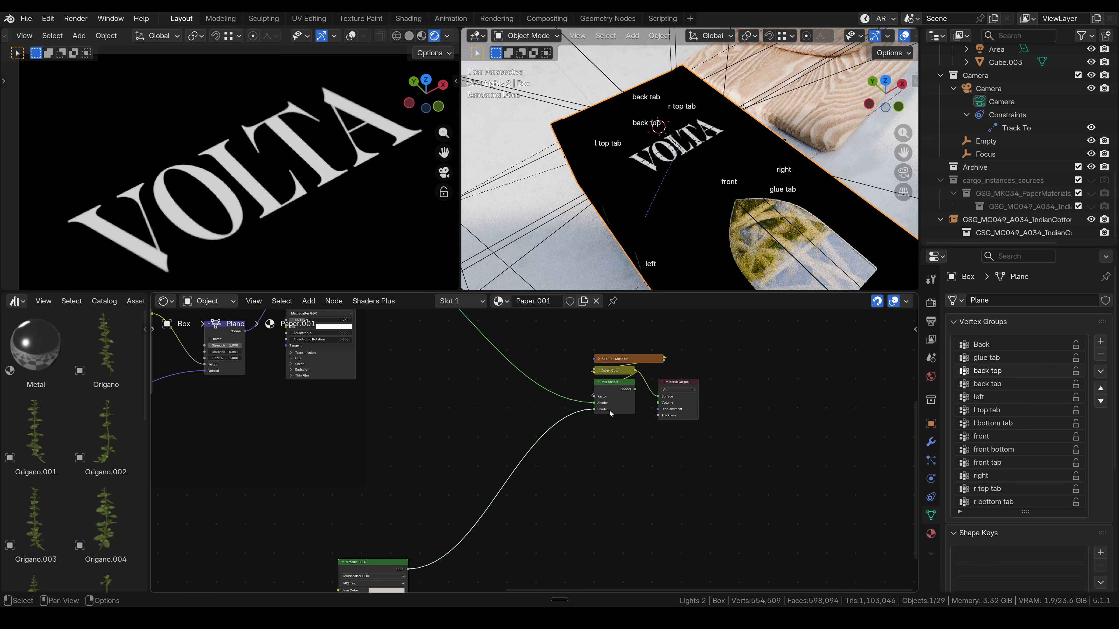
pyautogui.keyDown('ctrl'); pyautogui.keyDown('shift'); pyautogui.click(620, 388); pyautogui.keyUp('shift'); pyautogui.keyUp('ctrl')
# Set the Metallic BSDF's base color to a slightly muted gold with hue 0.097 and value 0.808.
pyautogui.moveTo(560, 548); pyautogui.dragTo(694, 440, button='middle')
pyautogui.scroll(6, 604, 487)
pyautogui.moveTo(594, 539); pyautogui.dragTo(644, 486, button='middle')
pyautogui.scroll(6, 644, 487)
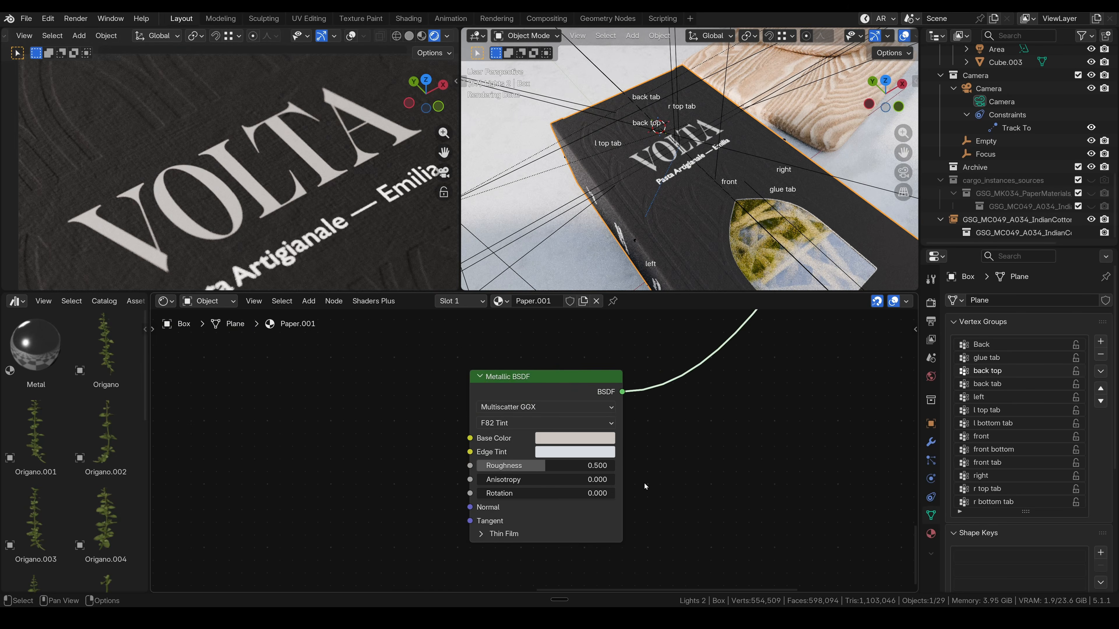
pyautogui.click(585, 437)
pyautogui.moveTo(568, 362); pyautogui.dragTo(632, 362)
pyautogui.moveTo(579, 269); pyautogui.dragTo(579, 269)
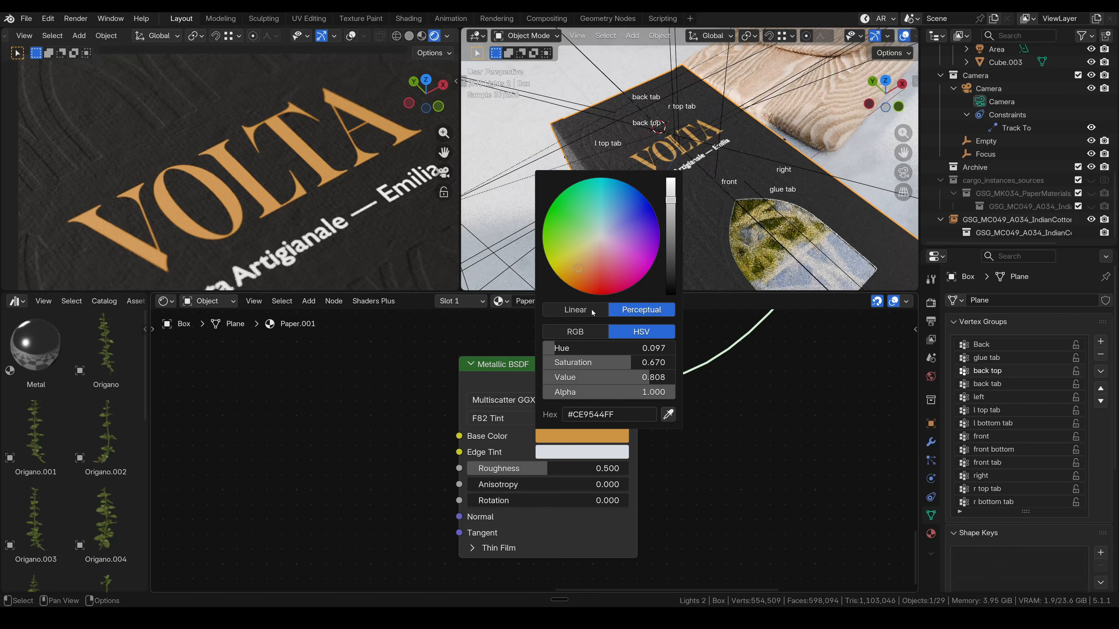
pyautogui.moveTo(620, 362); pyautogui.dragTo(607, 362)
# Lower the Metallic BSDF's roughness to 0.256 and inspect the foil lettering up close on the box.
pyautogui.moveTo(684, 506); pyautogui.dragTo(698, 459, button='middle')
pyautogui.scroll(2, 698, 458)
pyautogui.moveTo(586, 394); pyautogui.dragTo(522, 394)
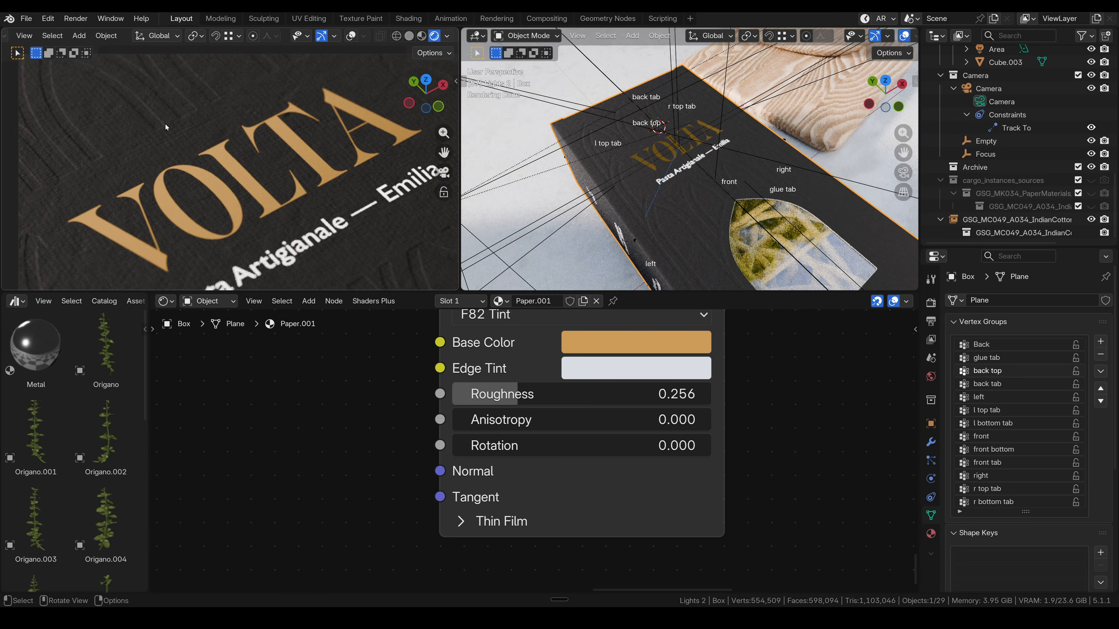
pyautogui.moveTo(638, 177); pyautogui.dragTo(682, 195, button='middle')
pyautogui.scroll(3, 682, 195)
# Add a Noise Texture node in the empty area before the Metallic BSDF and preview it on the box.
pyautogui.moveTo(337, 470); pyautogui.dragTo(654, 412, button='middle')
pyautogui.scroll(-7, 532, 454)
pyautogui.moveTo(482, 455); pyautogui.dragTo(509, 439, button='middle')
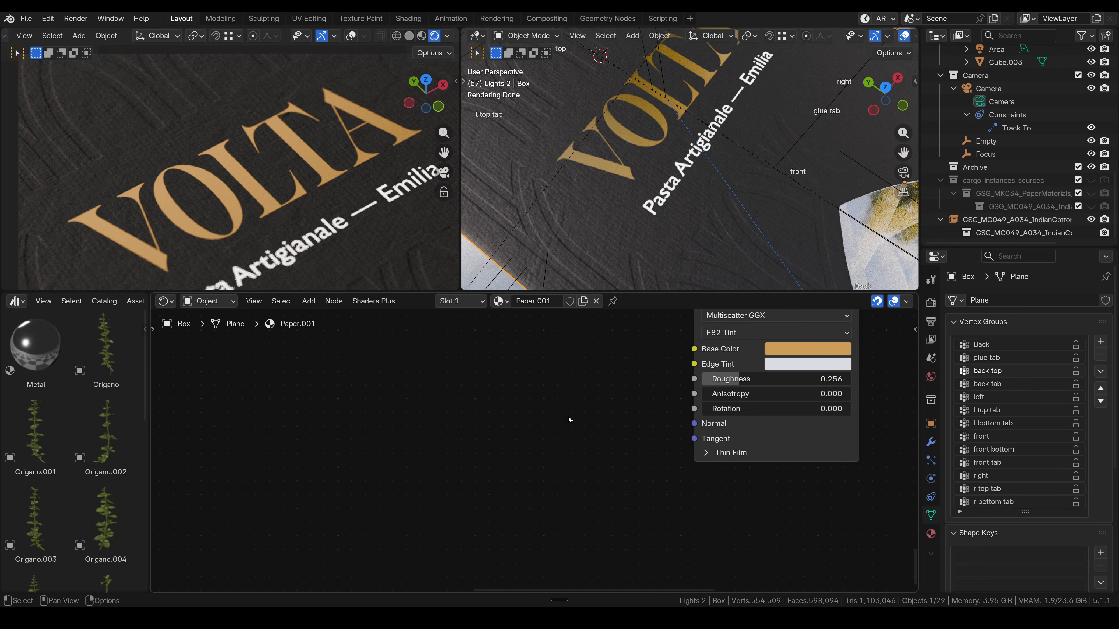
pyautogui.hotkey('shift', 'a')
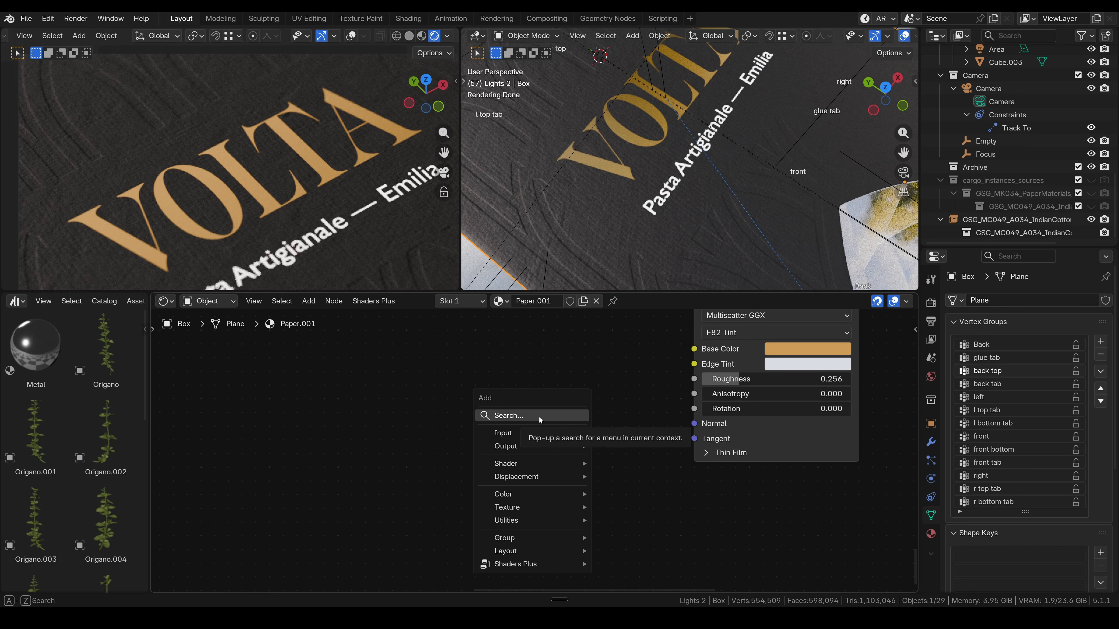
pyautogui.click(516, 418)
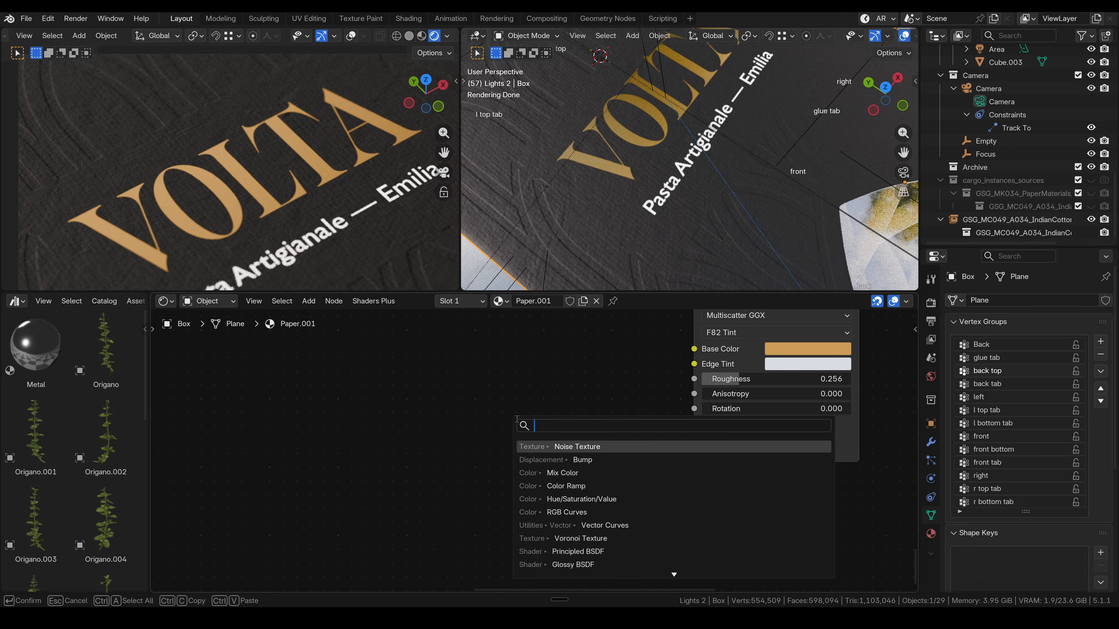
pyautogui.write('noise')
pyautogui.press('Return')
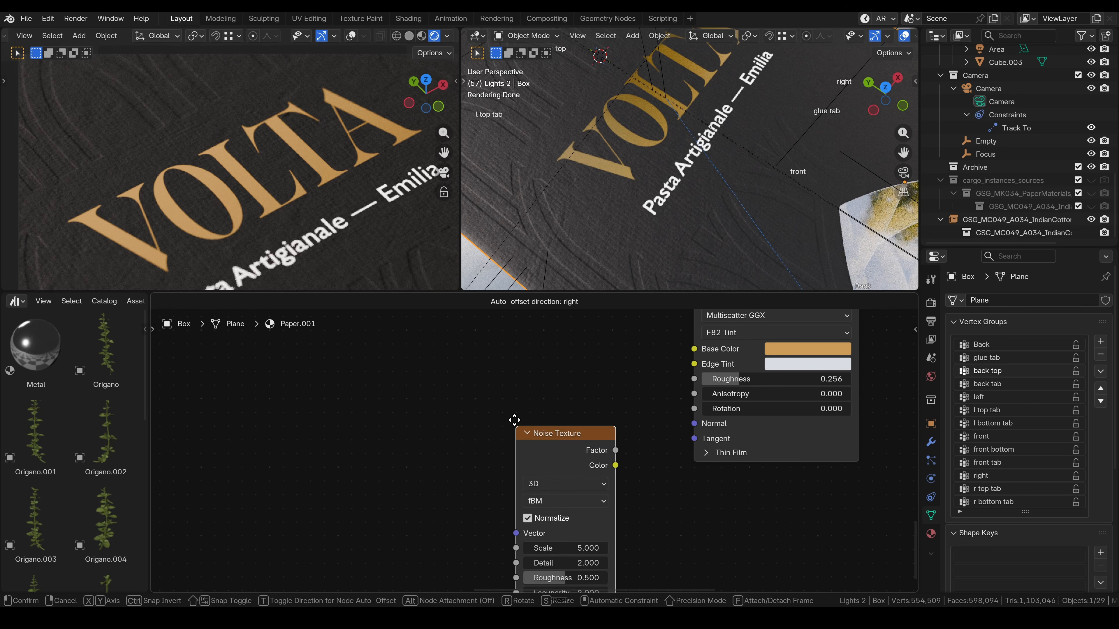
pyautogui.click(210, 449)
pyautogui.moveTo(383, 556); pyautogui.dragTo(645, 446, button='middle')
pyautogui.keyDown('ctrl'); pyautogui.keyDown('shift'); pyautogui.click(532, 370); pyautogui.keyUp('shift'); pyautogui.keyUp('ctrl')
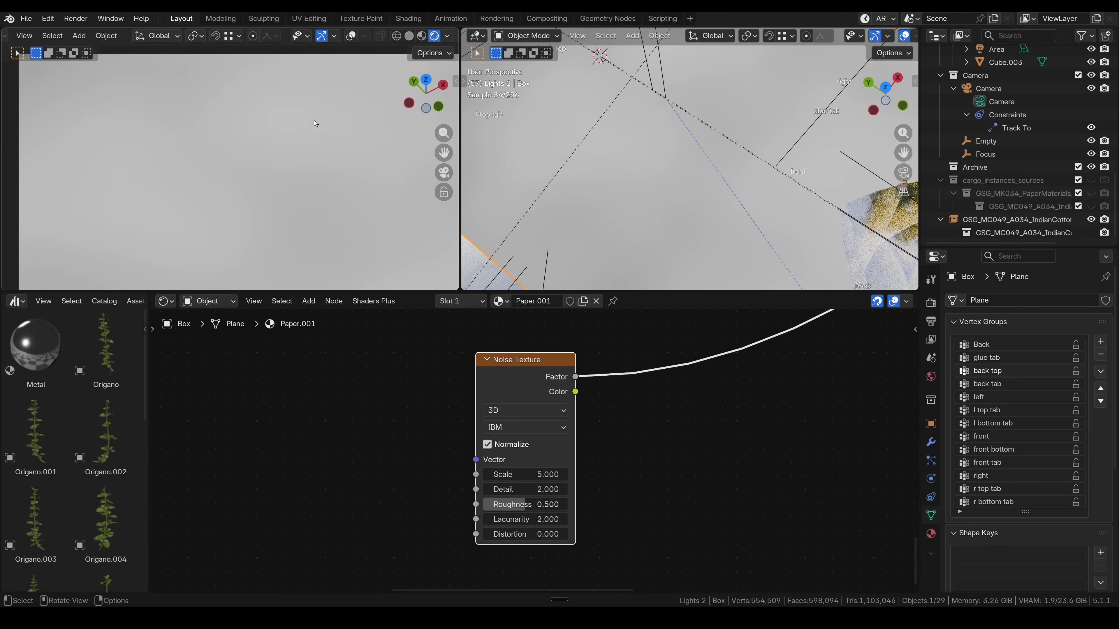
# Add Texture Coordinate and Mapping nodes to the Noise Texture and feed the mapping with UV coordinates.
pyautogui.scroll(-2, 601, 437)
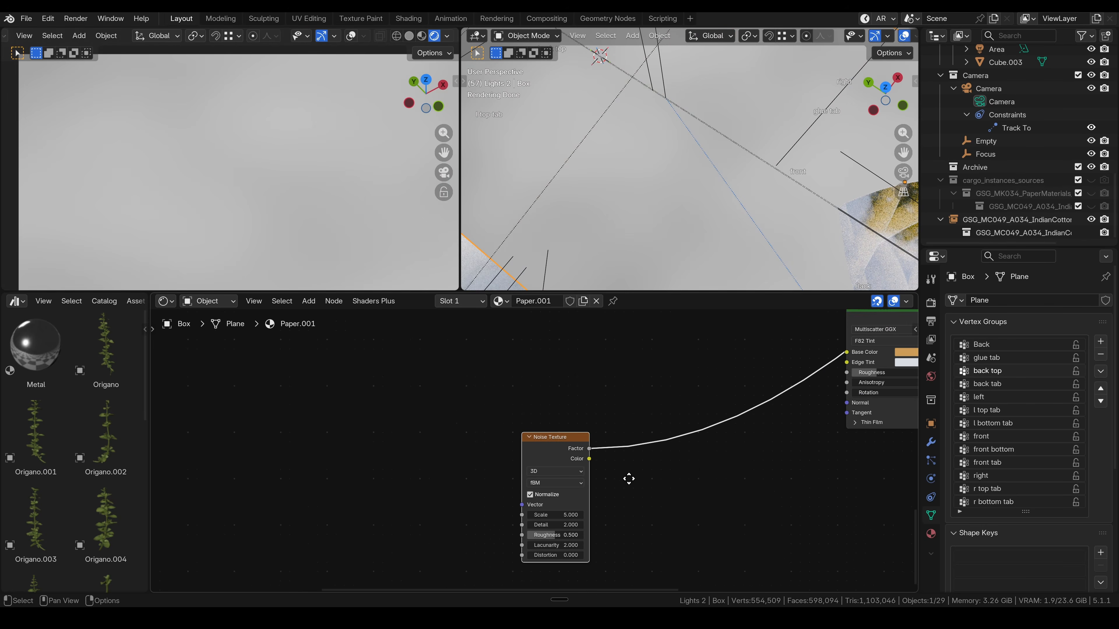
pyautogui.scroll(-5, 245, 145)
pyautogui.press('Home')
pyautogui.hotkey('ctrl', 't')
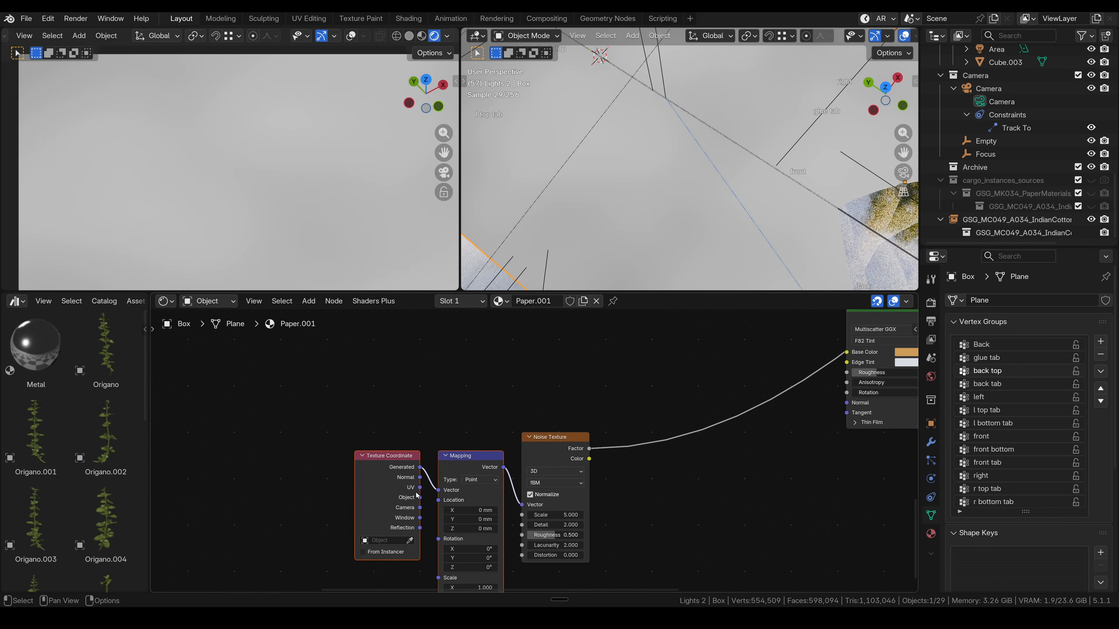
pyautogui.moveTo(421, 421); pyautogui.dragTo(454, 369, button='middle')
pyautogui.moveTo(412, 362); pyautogui.dragTo(488, 411)
pyautogui.moveTo(502, 404); pyautogui.dragTo(493, 385)
pyautogui.moveTo(442, 417); pyautogui.dragTo(516, 411)
# Set the Noise Texture's scale to 600 and check the grain up close.
pyautogui.keyDown('shift'); pyautogui.moveTo(644, 487); pyautogui.dragTo(498, 457, button='middle'); pyautogui.keyUp('shift')
pyautogui.scroll(-7, 307, 157)
pyautogui.scroll(4, 303, 154)
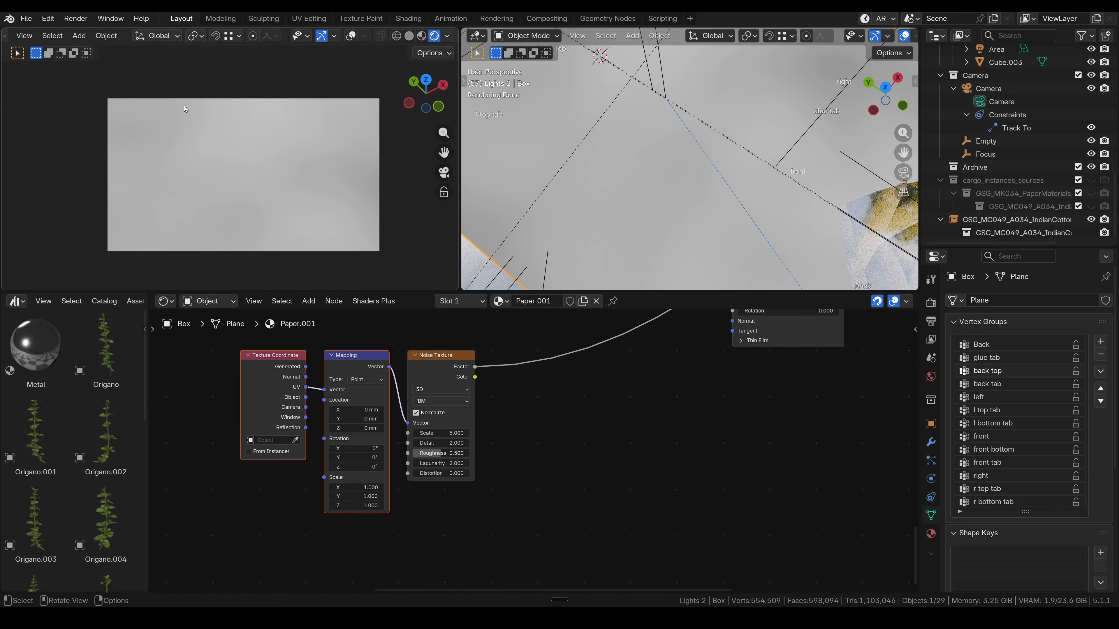
pyautogui.scroll(2, 246, 170)
pyautogui.scroll(2, 575, 414)
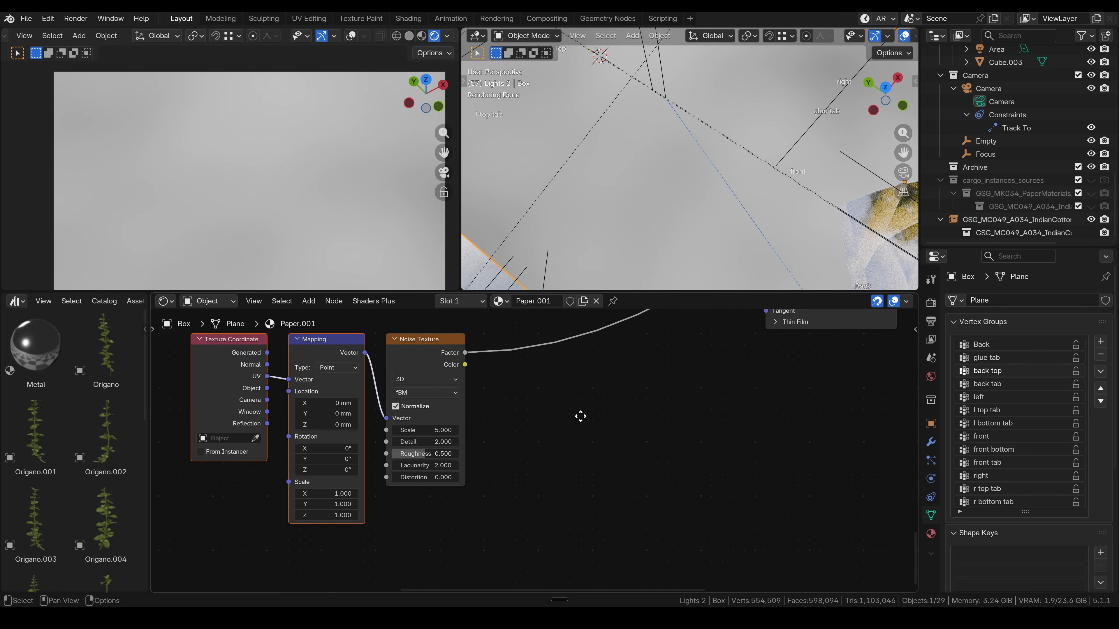
pyautogui.moveTo(574, 415); pyautogui.dragTo(634, 415, button='middle')
pyautogui.scroll(2, 534, 447)
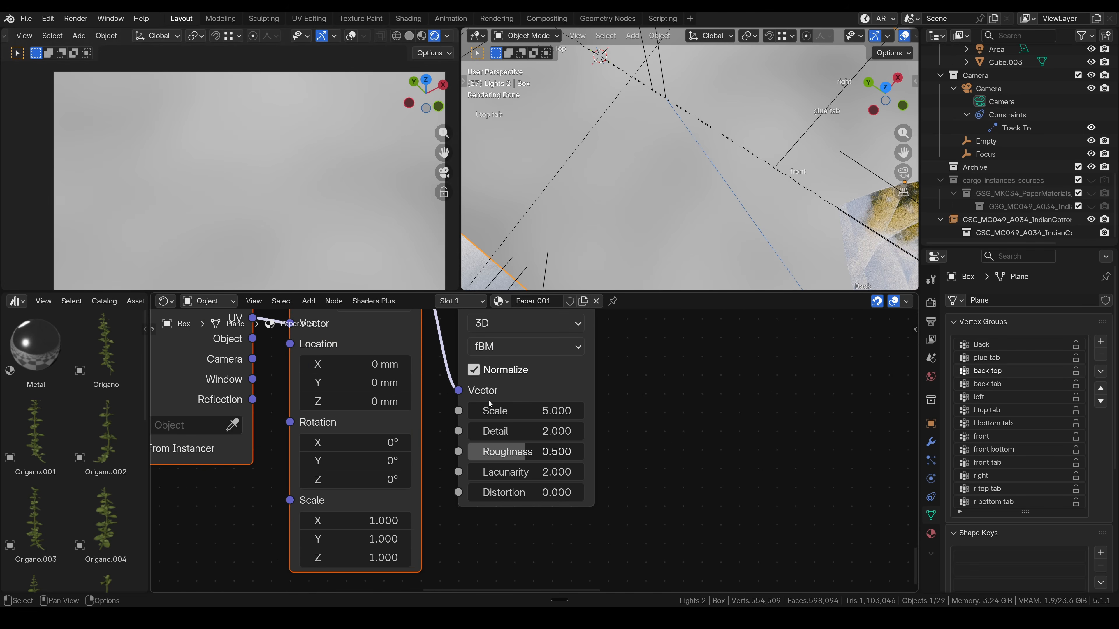
pyautogui.click(528, 415)
pyautogui.write('600')
pyautogui.press('Return')
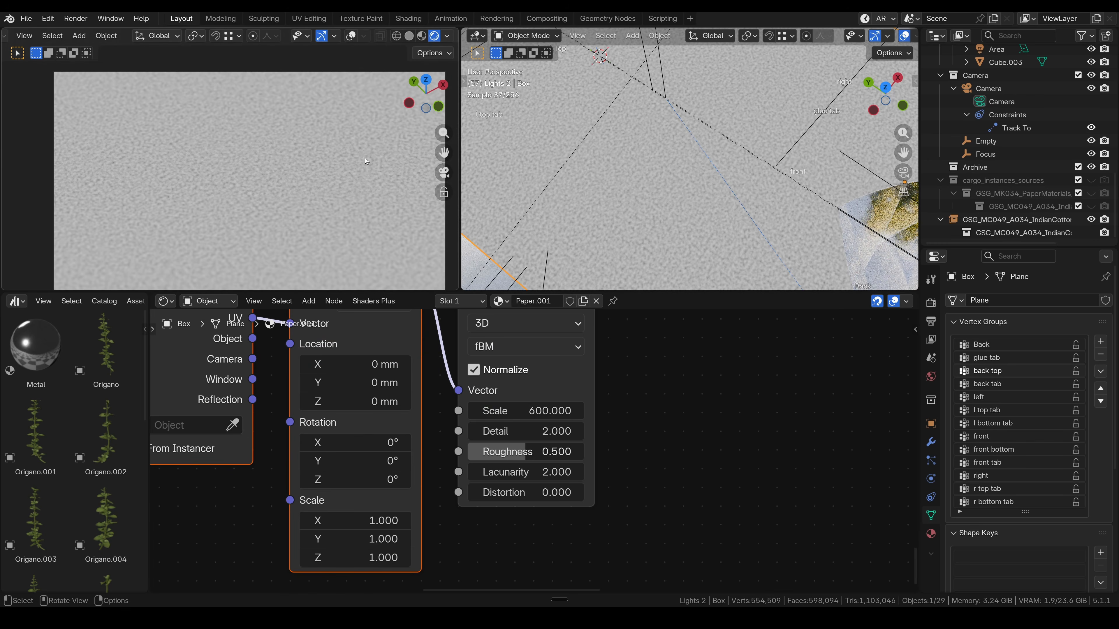
pyautogui.scroll(2, 267, 190)
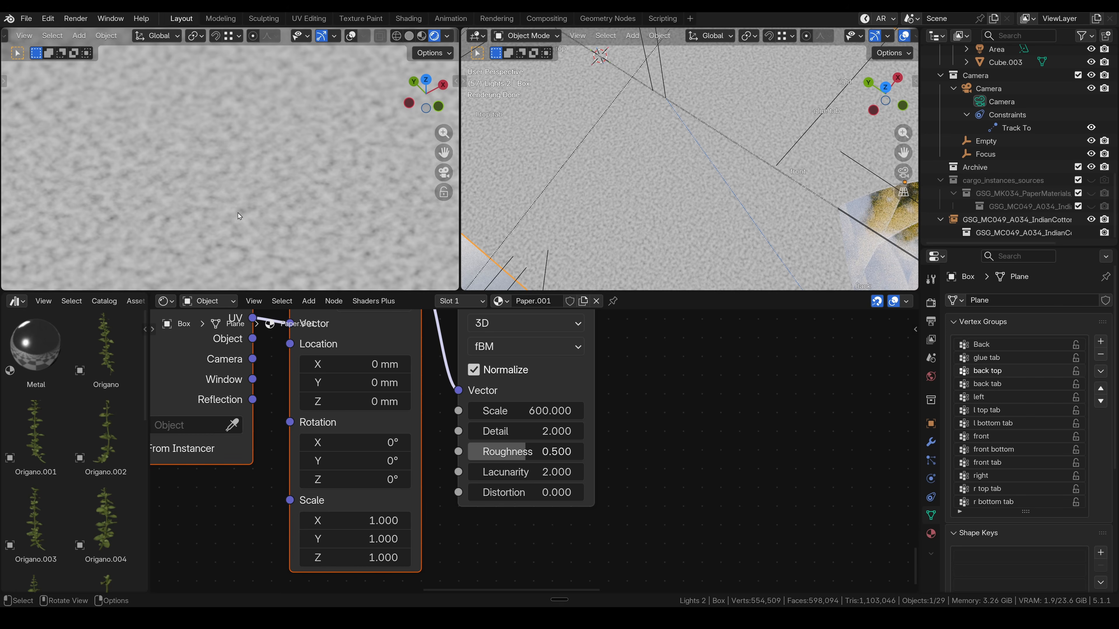
# Add a Bump node after the Noise Texture, with the noise Factor feeding its Height input.
pyautogui.scroll(-2, 696, 374)
pyautogui.moveTo(599, 387); pyautogui.dragTo(425, 452, button='middle')
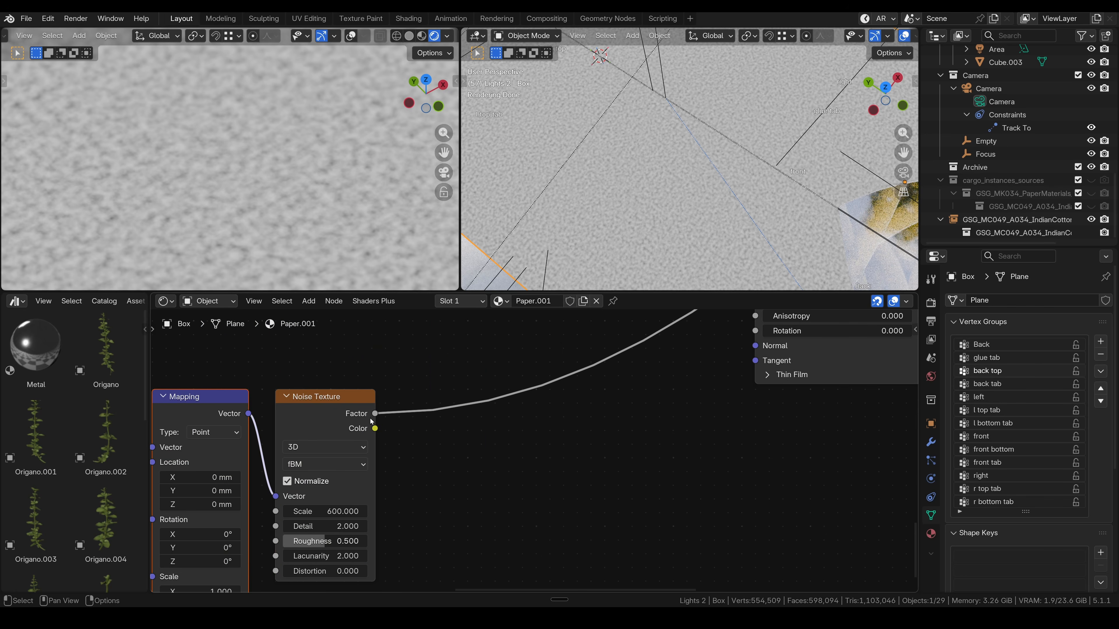
pyautogui.moveTo(375, 413); pyautogui.dragTo(449, 453)
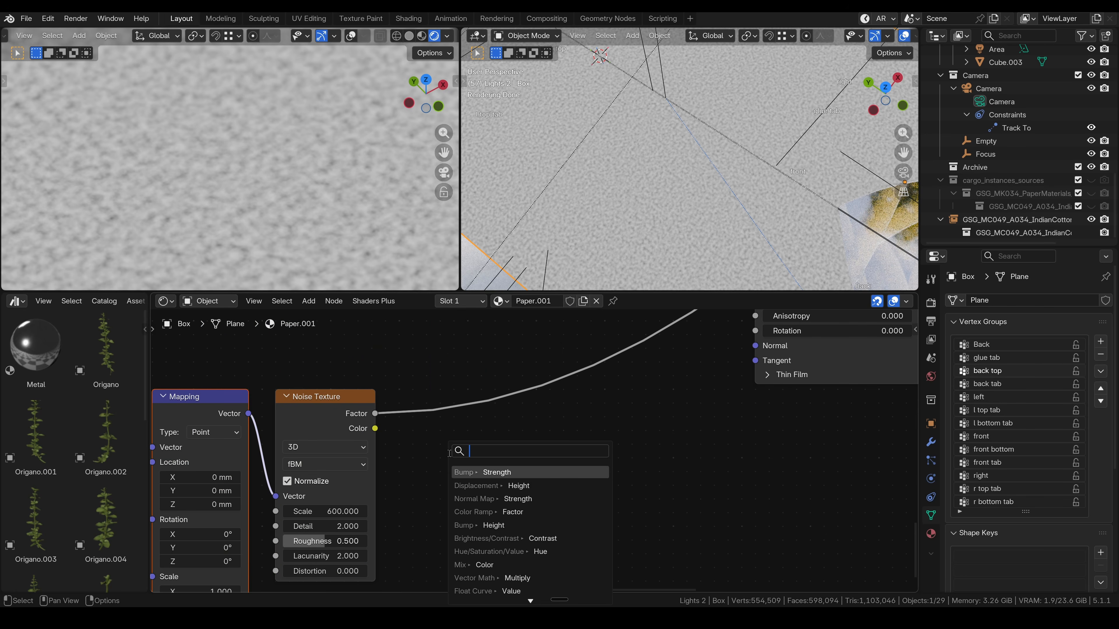
pyautogui.write('bump')
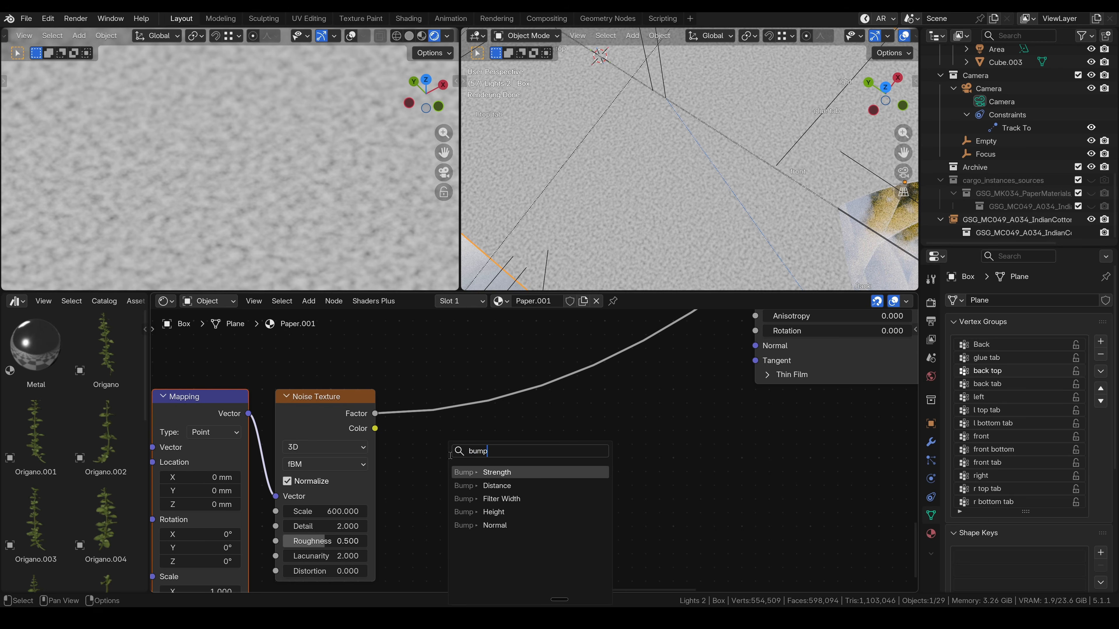
pyautogui.press('Down')
pyautogui.press('Down')
pyautogui.press('Down')
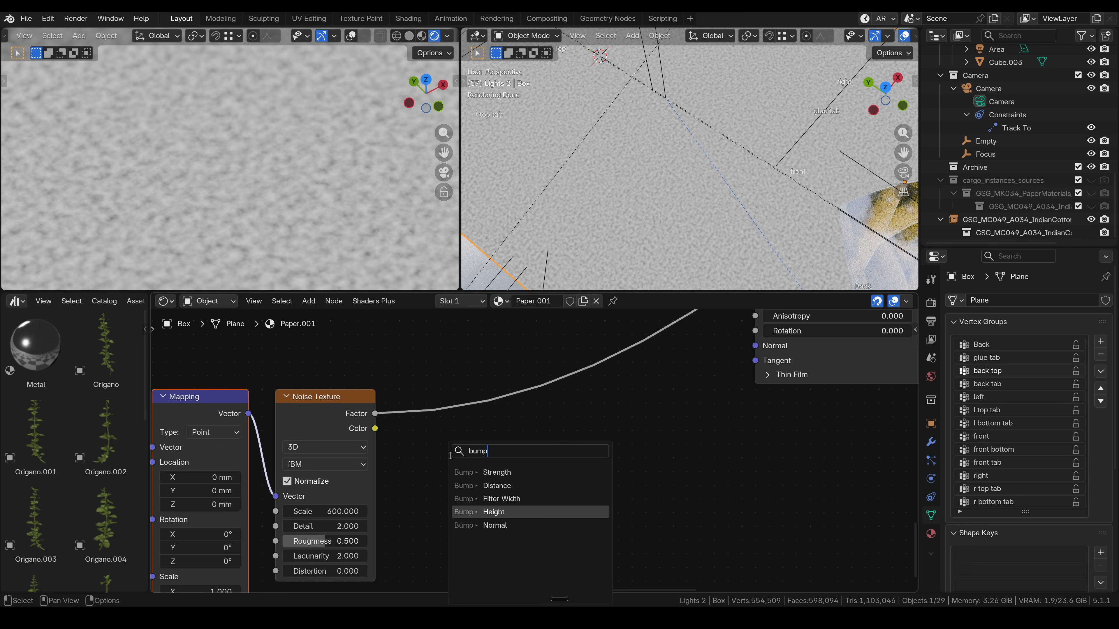
pyautogui.press('Up')
pyautogui.press('Up')
pyautogui.press('Up')
pyautogui.press('Down')
pyautogui.press('Down')
pyautogui.press('Down')
pyautogui.press('Return')
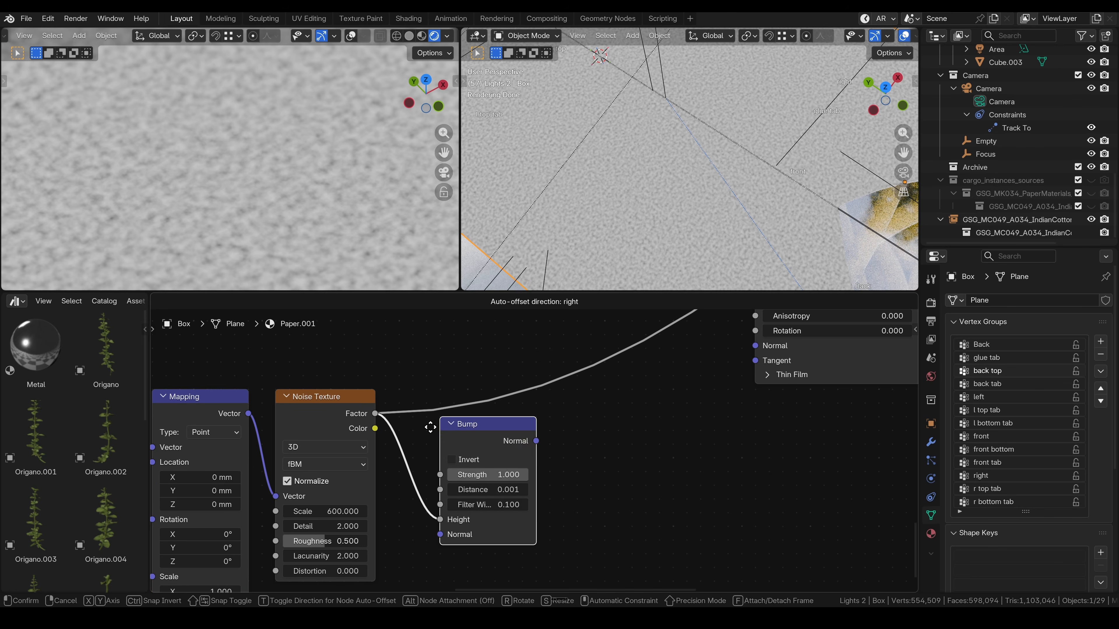
pyautogui.click(424, 427)
# Connect the Bump node's Normal output to the Metallic BSDF's Normal input and preview the metallic shader on the box.
pyautogui.moveTo(568, 417); pyautogui.dragTo(441, 458, button='middle')
pyautogui.moveTo(393, 482); pyautogui.dragTo(626, 387)
pyautogui.moveTo(535, 353); pyautogui.dragTo(382, 498, button='middle')
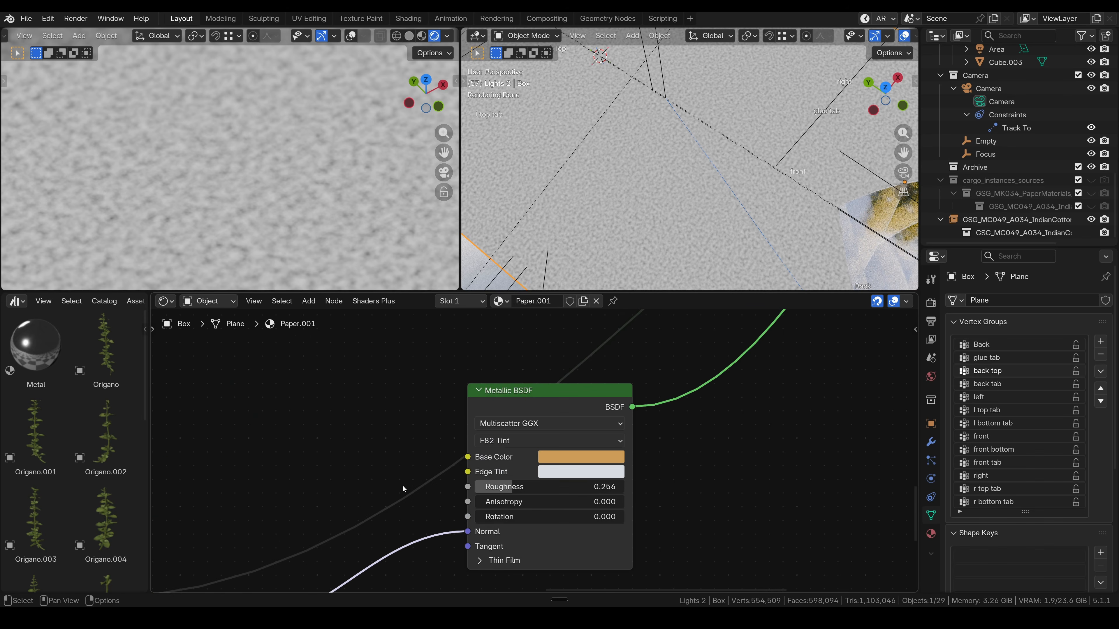
pyautogui.keyDown('ctrl'); pyautogui.keyDown('shift'); pyautogui.click(554, 398); pyautogui.keyUp('shift'); pyautogui.keyUp('ctrl')
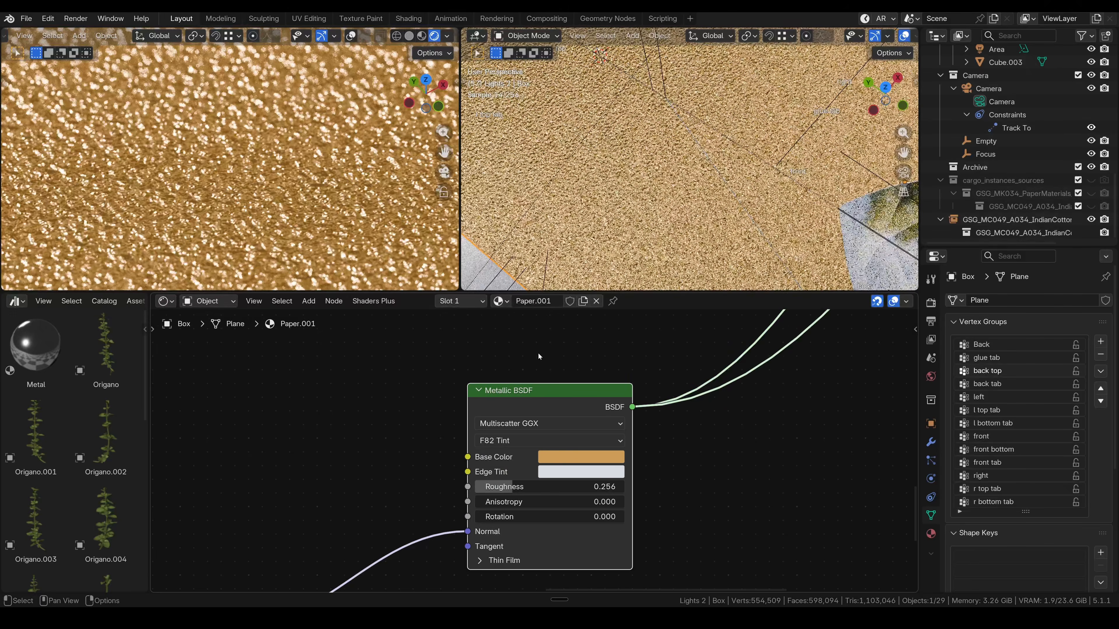
# Lower the Bump node's distance to 0.0001 and inspect the foil grain up close on the box.
pyautogui.moveTo(326, 491); pyautogui.dragTo(567, 377, button='middle')
pyautogui.moveTo(478, 492); pyautogui.dragTo(608, 358, button='middle')
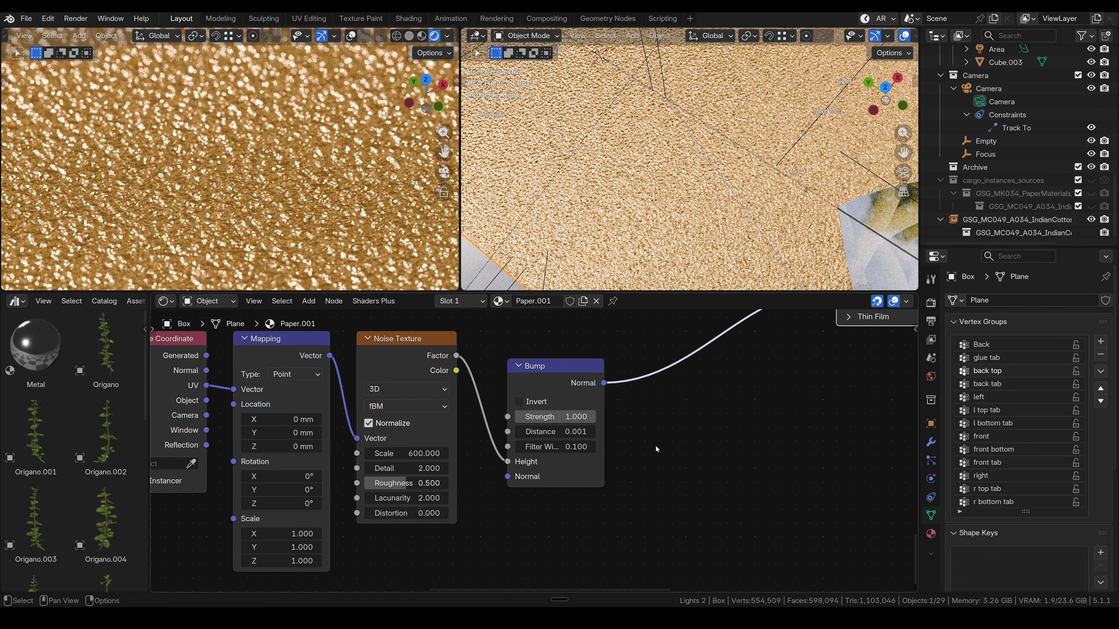
pyautogui.scroll(2, 634, 433)
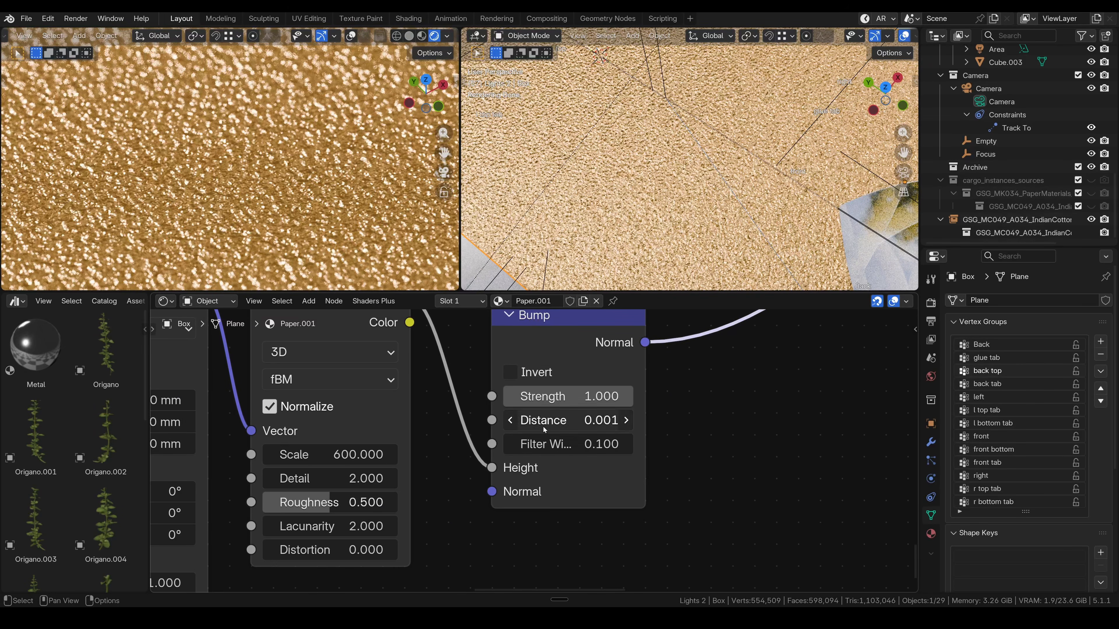
pyautogui.click(525, 419)
pyautogui.click(538, 422)
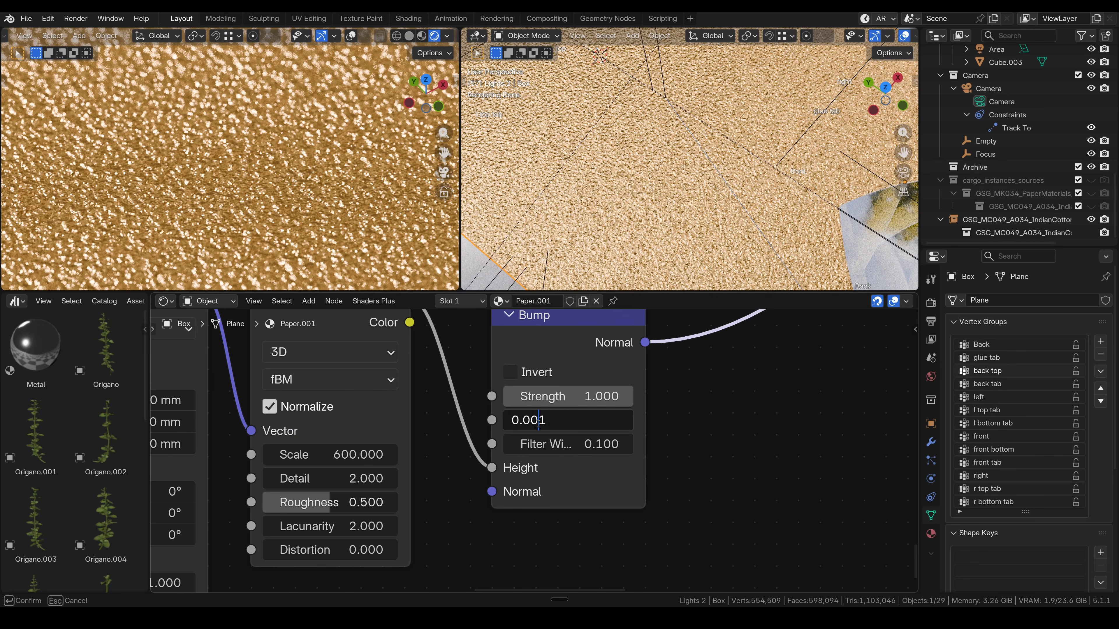
pyautogui.write('0')
pyautogui.press('Return')
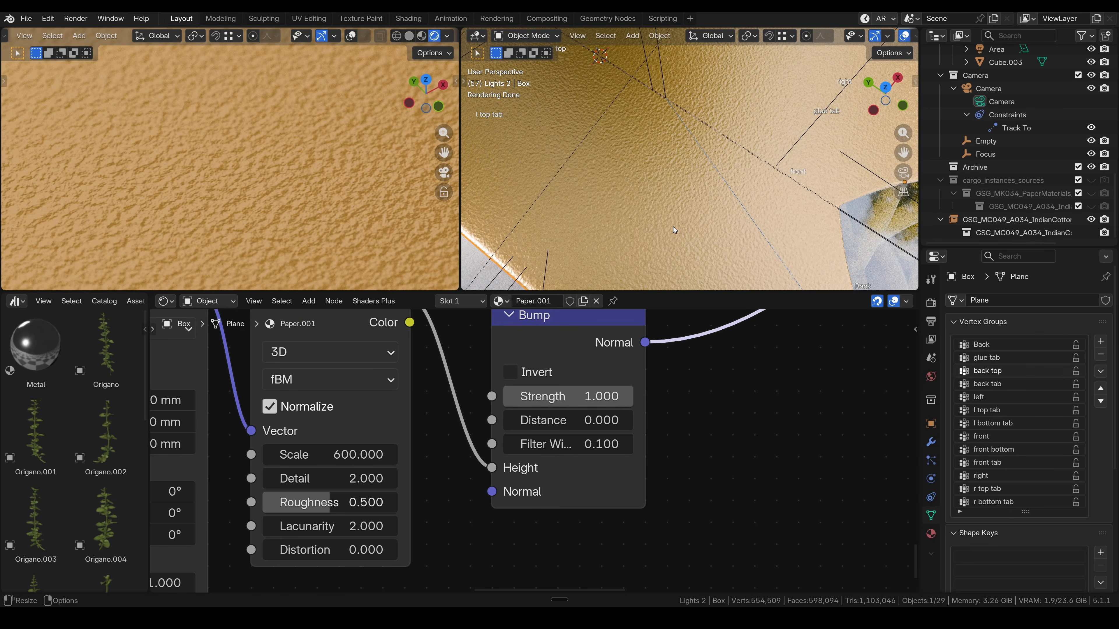
pyautogui.scroll(2, 241, 150)
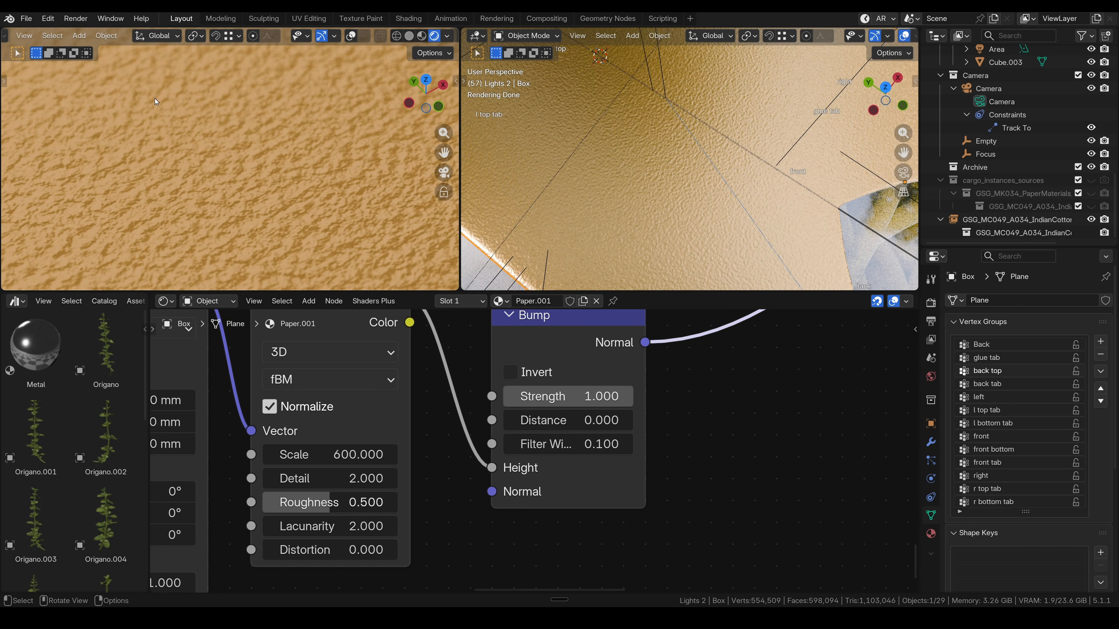
pyautogui.scroll(5, 690, 173)
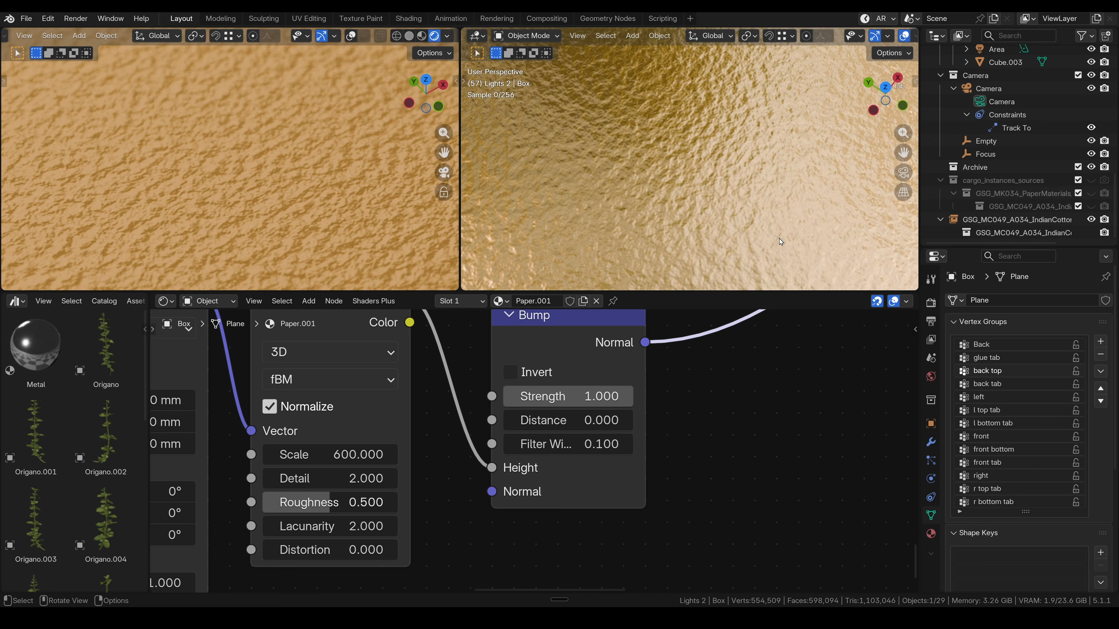
pyautogui.scroll(-3, 780, 241)
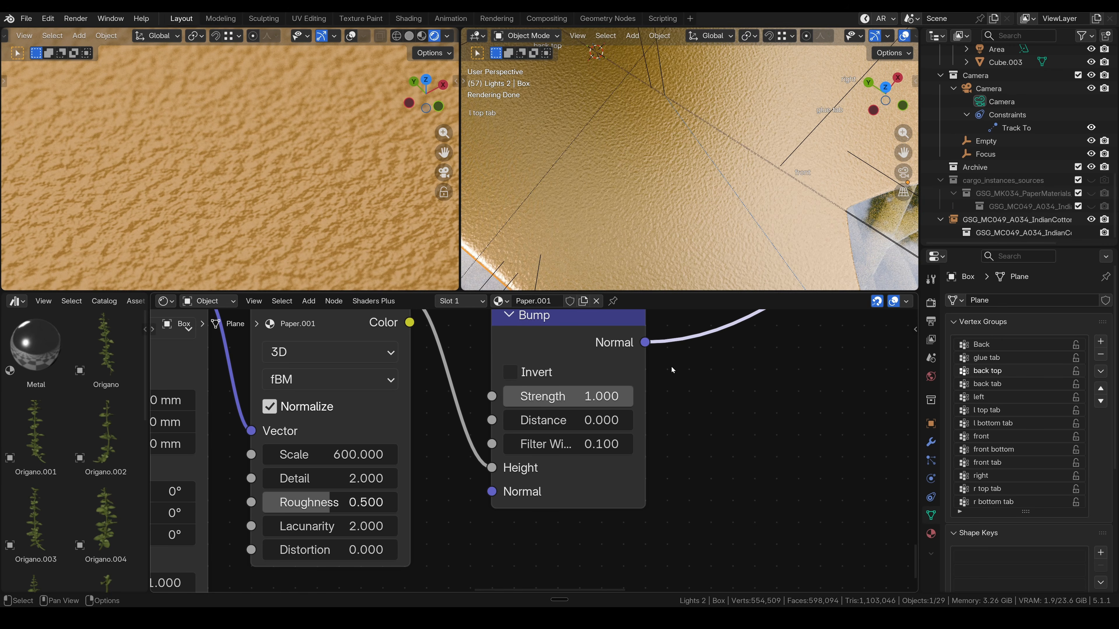
pyautogui.scroll(-3, 660, 379)
pyautogui.moveTo(652, 397); pyautogui.dragTo(499, 503, button='middle')
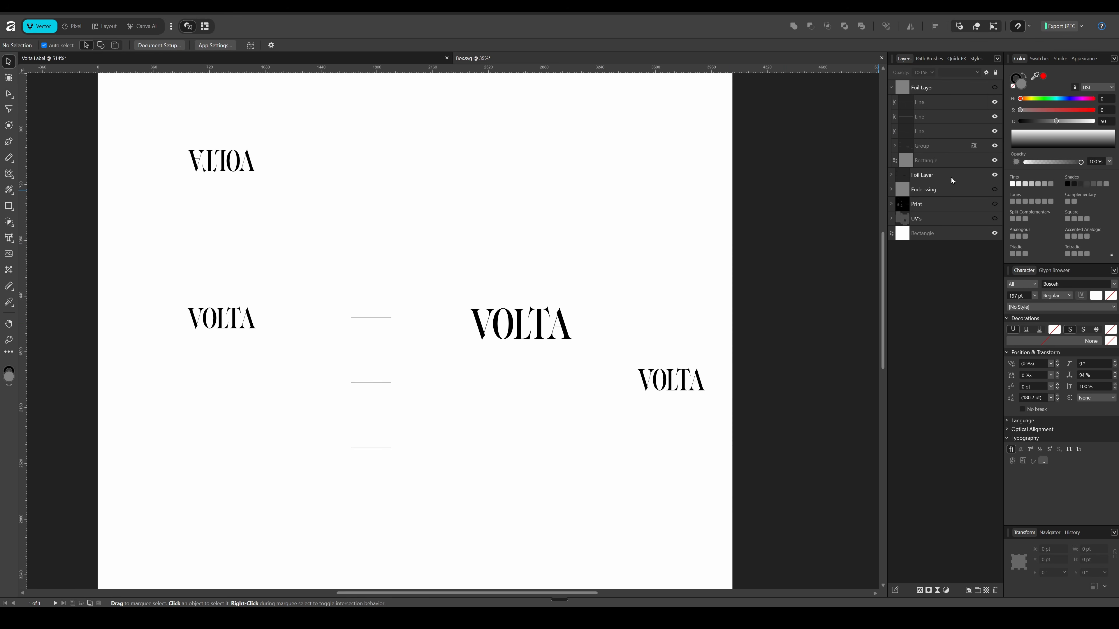
# Switch to the Affinity Box.svg document, duplicate the visible Foil Layer group and rename the copy Foil Bump.
pyautogui.click(938, 172)
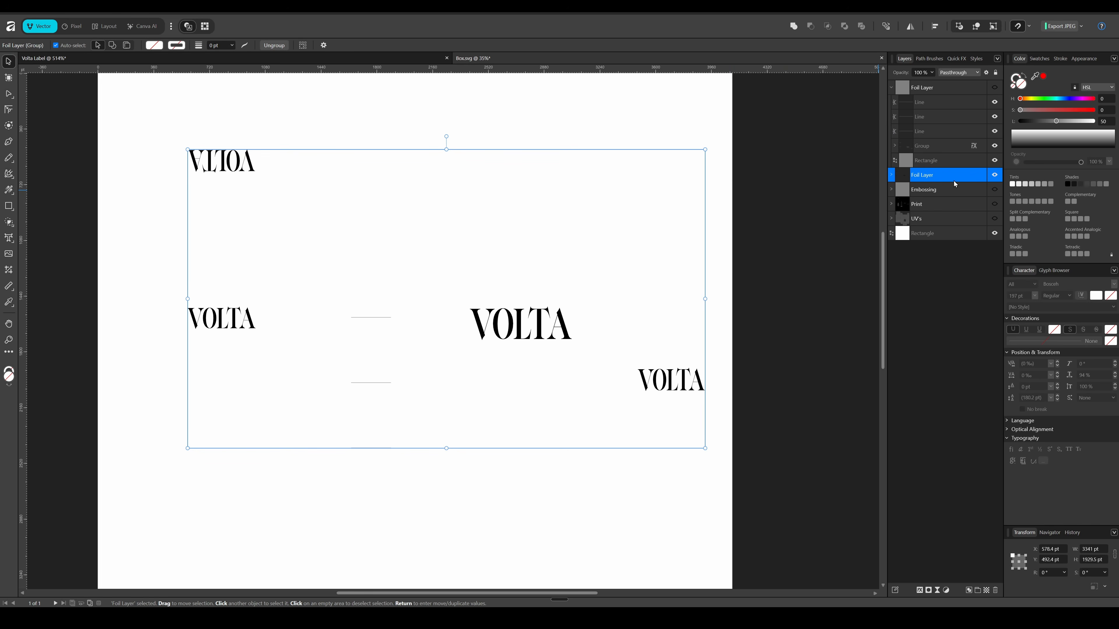
pyautogui.hotkey('ctrl', 'j')
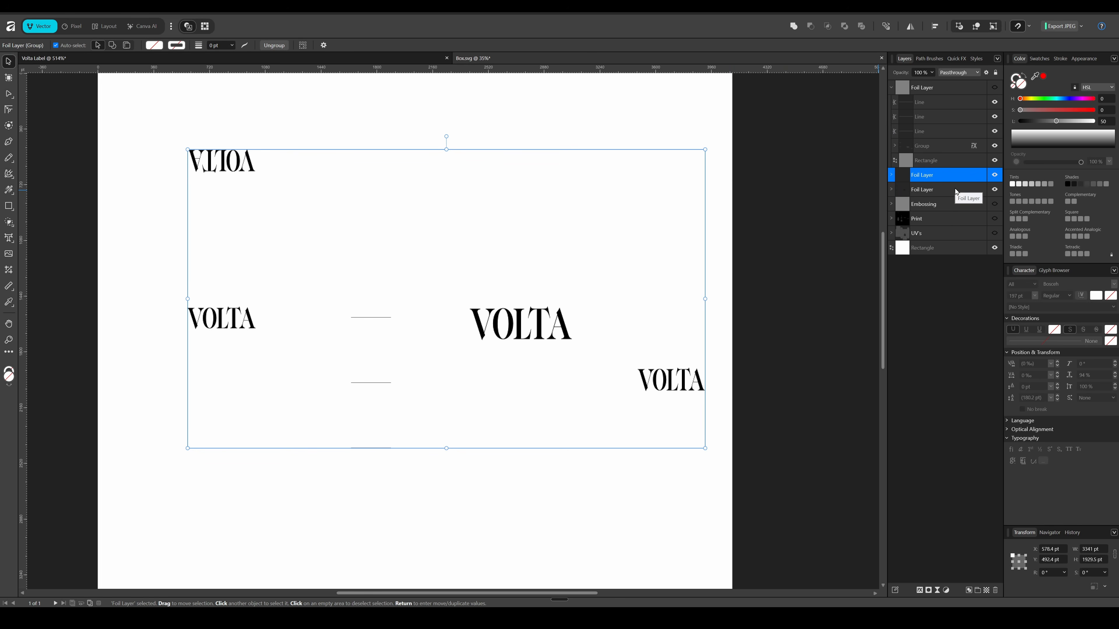
pyautogui.scroll(5, 886, 90)
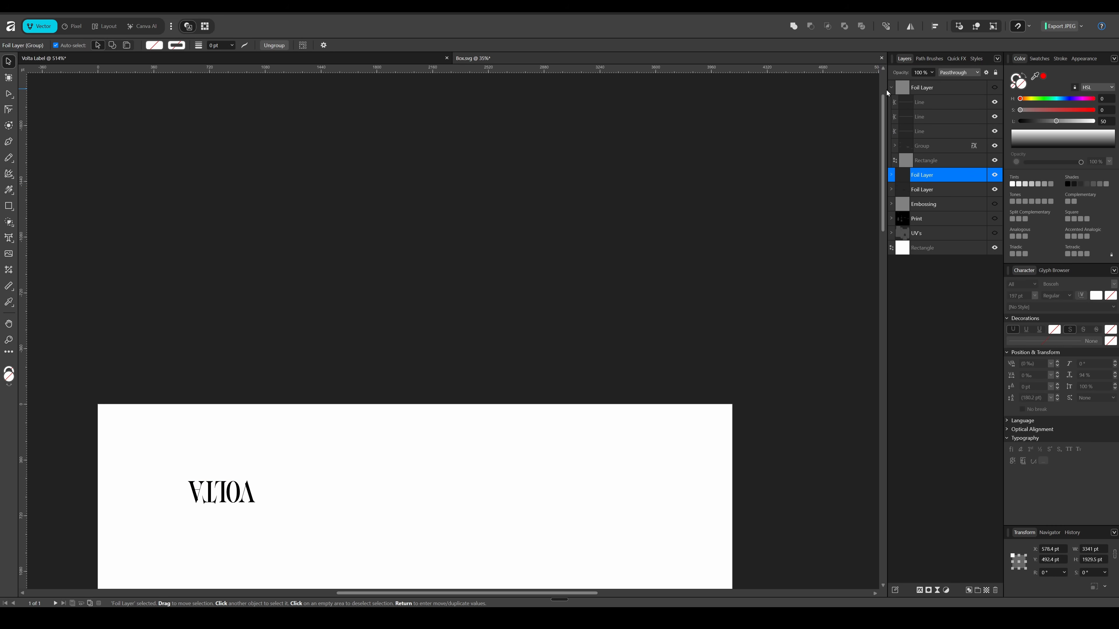
pyautogui.click(891, 87)
pyautogui.moveTo(630, 445); pyautogui.dragTo(759, 212, button='middle')
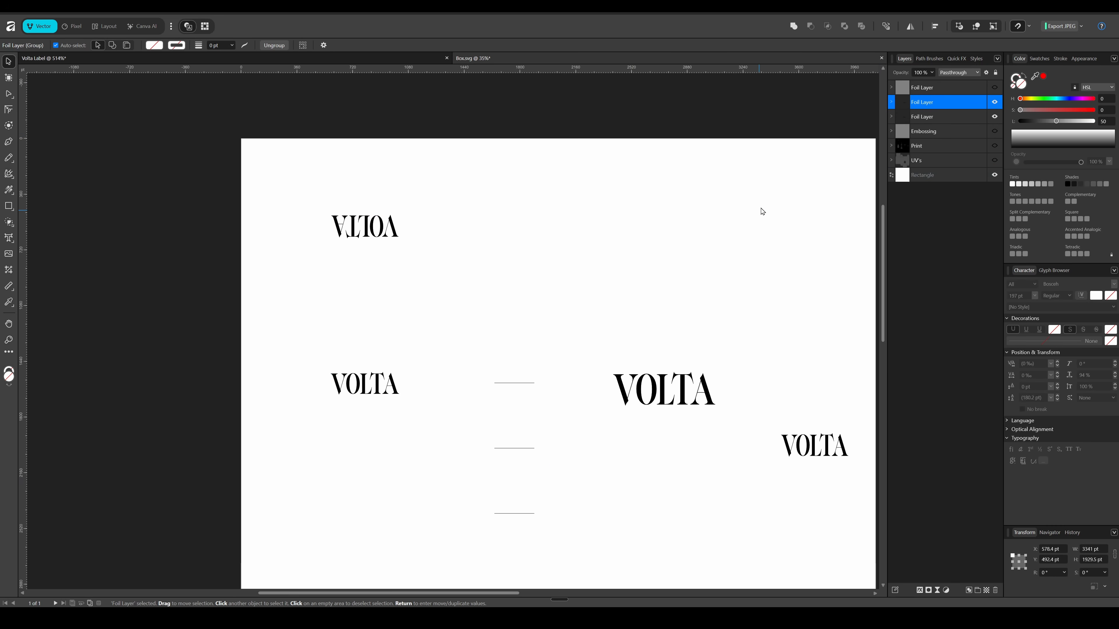
pyautogui.doubleClick(921, 102)
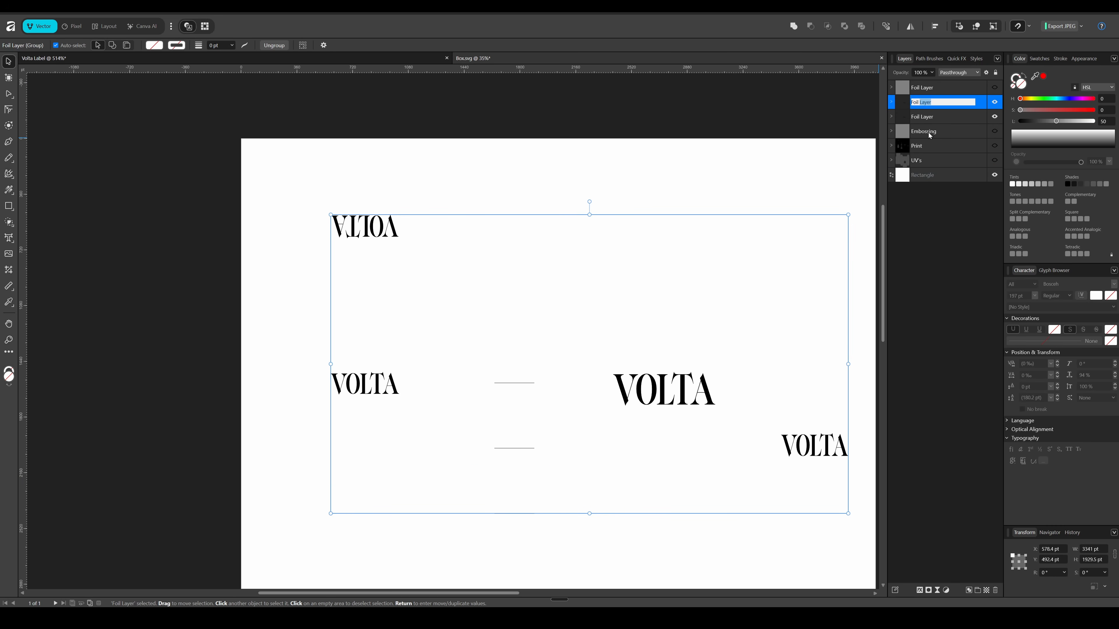
pyautogui.write('Bump')
pyautogui.press('Return')
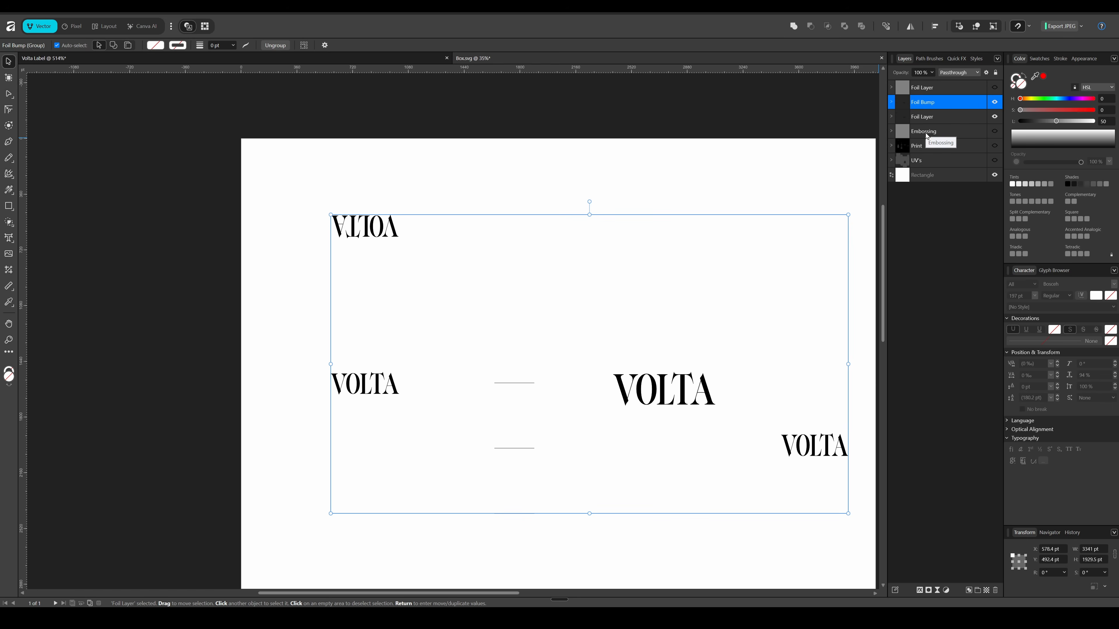
pyautogui.click(333, 335)
# Draw a 4096 × 4096 pt mid-grey rectangle over the whole page and place it behind the lettering inside the Foil Bump group.
pyautogui.moveTo(691, 245); pyautogui.dragTo(637, 194, button='middle')
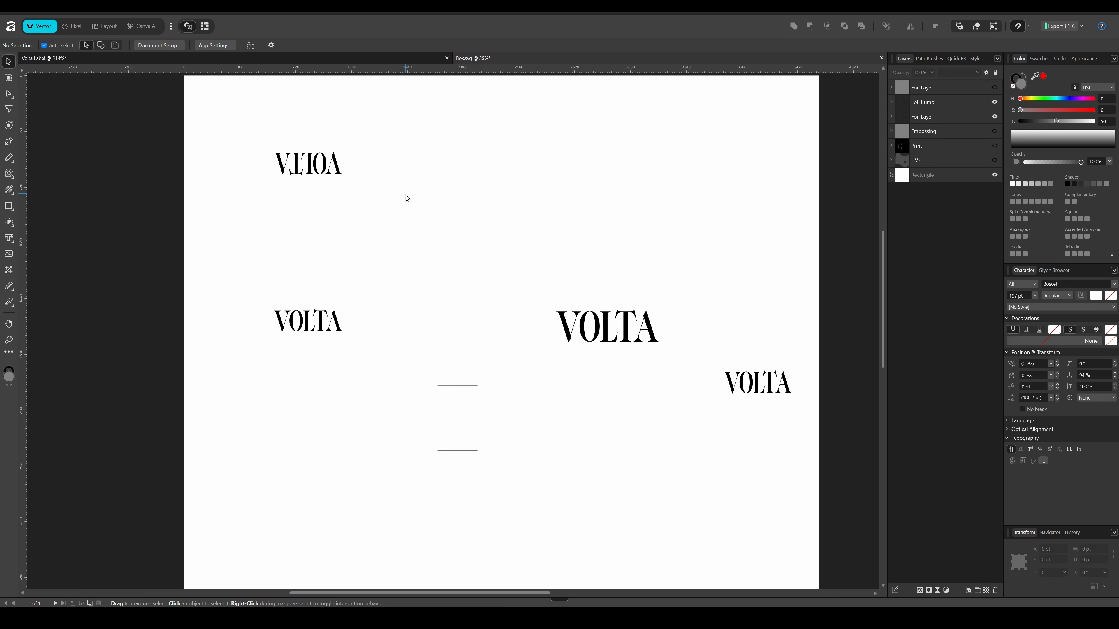
pyautogui.keyDown('ctrl'); pyautogui.scroll(-3, 251, 194); pyautogui.keyUp('ctrl')
pyautogui.keyDown('ctrl'); pyautogui.scroll(1, 246, 194); pyautogui.keyUp('ctrl')
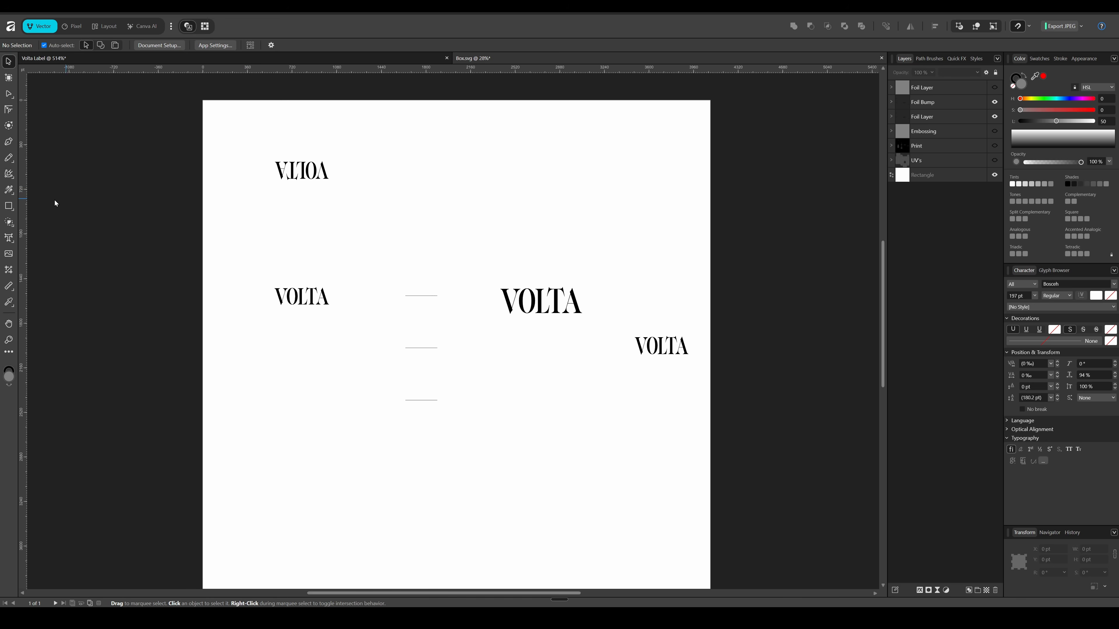
pyautogui.click(14, 205)
pyautogui.moveTo(202, 100); pyautogui.dragTo(710, 547)
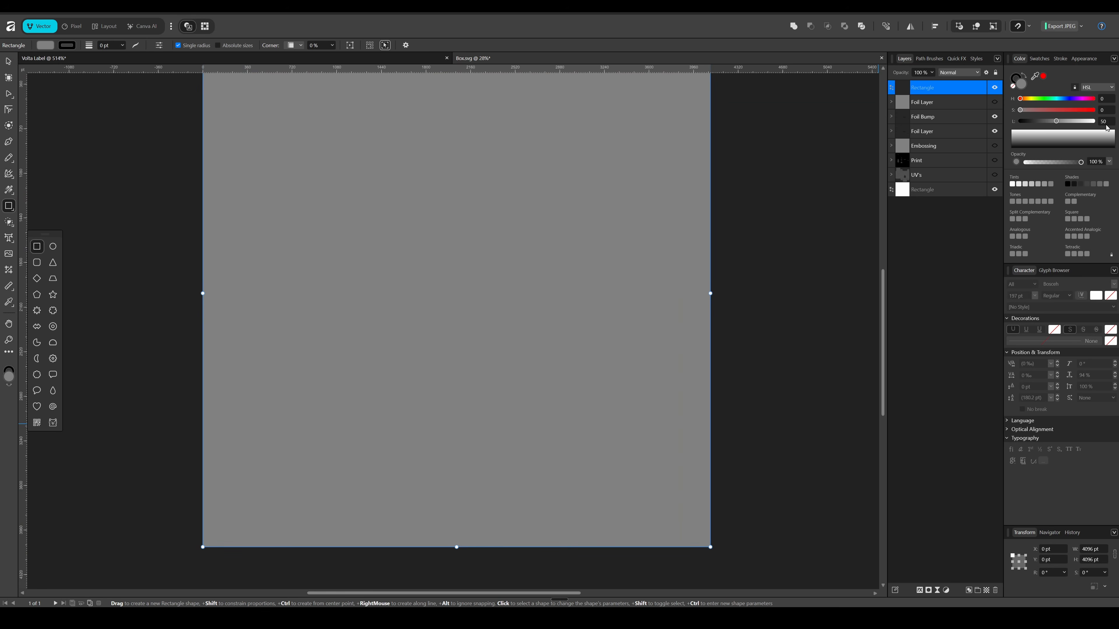
pyautogui.press('v')
pyautogui.scroll(2, 767, 253)
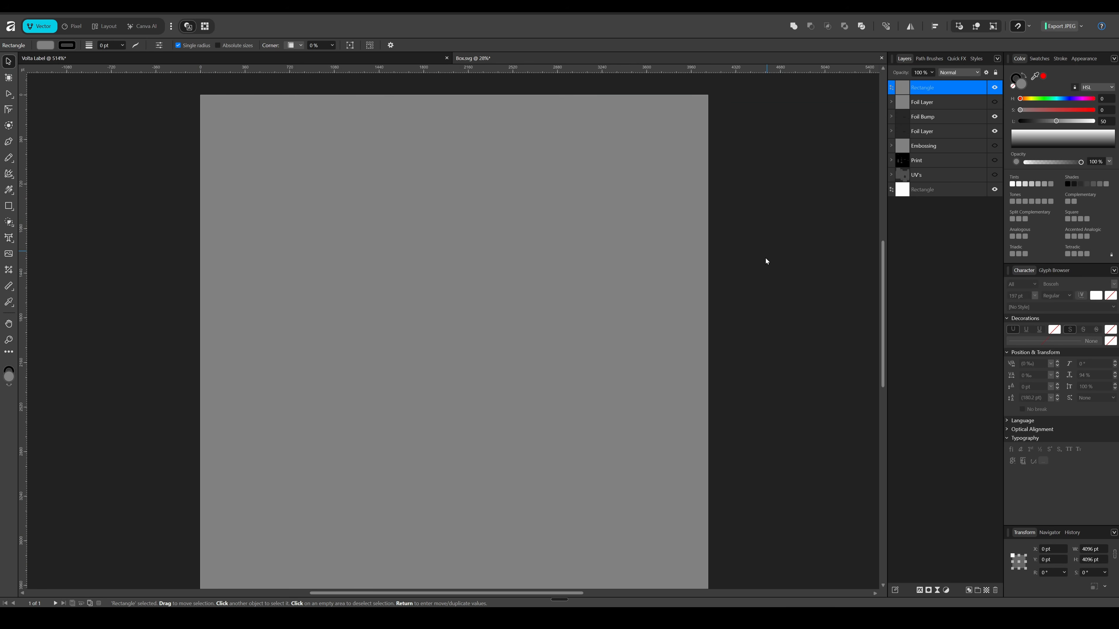
pyautogui.moveTo(905, 89); pyautogui.dragTo(907, 121)
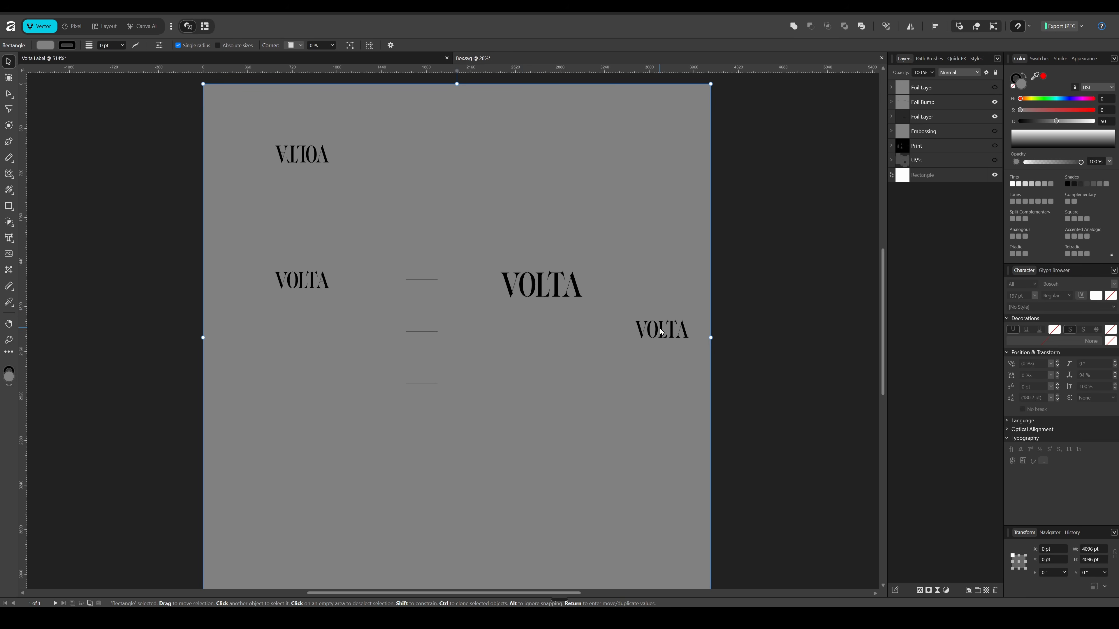
# Group the four VOLTA texts inside Foil Bump, leaving the three lines out of the group.
pyautogui.keyDown('ctrl'); pyautogui.scroll(2, 482, 332); pyautogui.keyUp('ctrl')
pyautogui.keyDown('ctrl'); pyautogui.scroll(-2, 485, 333); pyautogui.keyUp('ctrl')
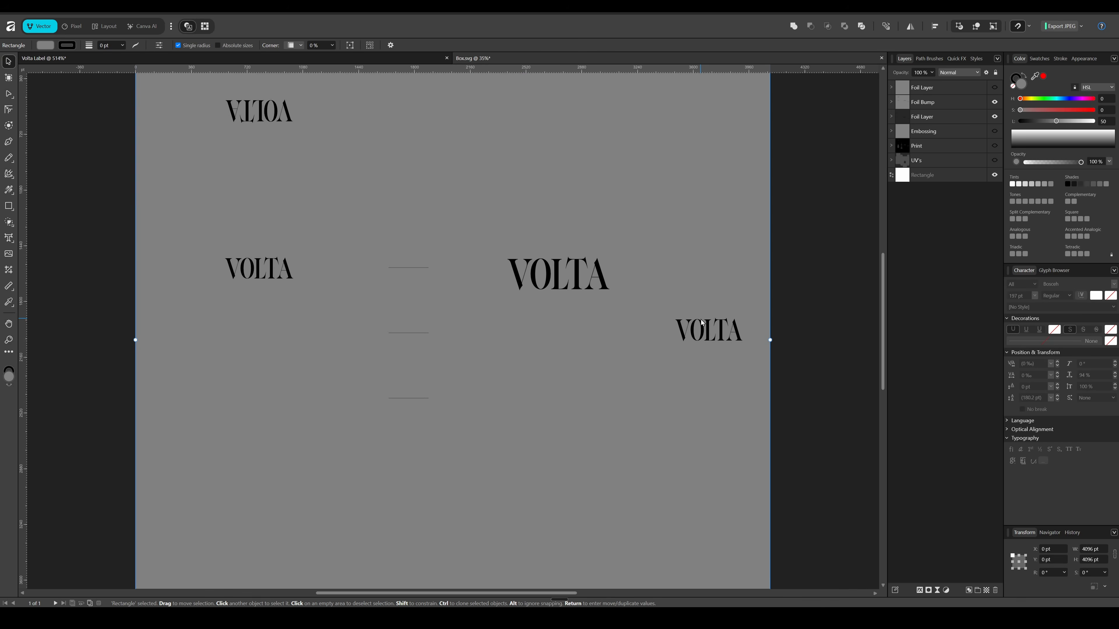
pyautogui.click(700, 333)
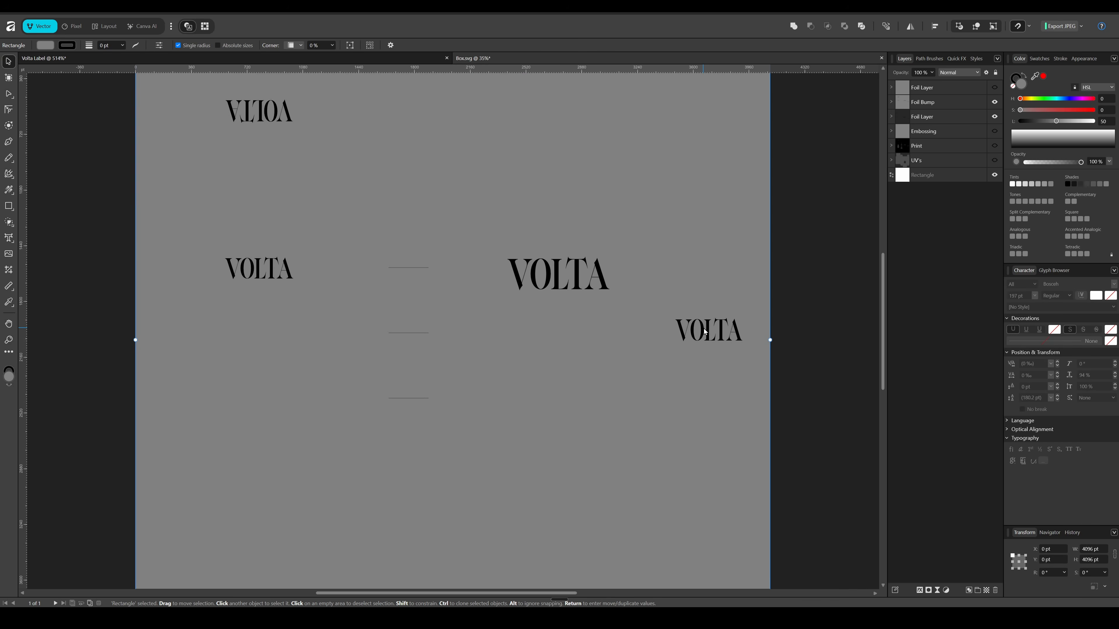
pyautogui.keyDown('shift'); pyautogui.click(582, 277); pyautogui.keyUp('shift')
pyautogui.keyDown('shift'); pyautogui.click(268, 263); pyautogui.keyUp('shift')
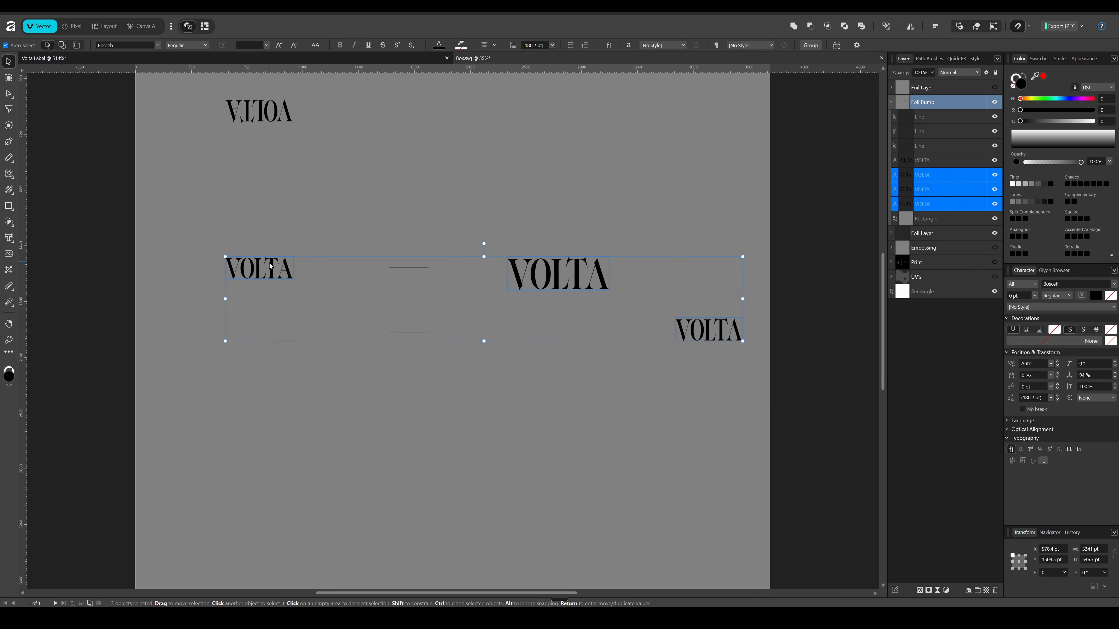
pyautogui.keyDown('shift'); pyautogui.click(263, 114); pyautogui.keyUp('shift')
pyautogui.keyDown('ctrl'); pyautogui.scroll(5, 412, 270); pyautogui.keyUp('ctrl')
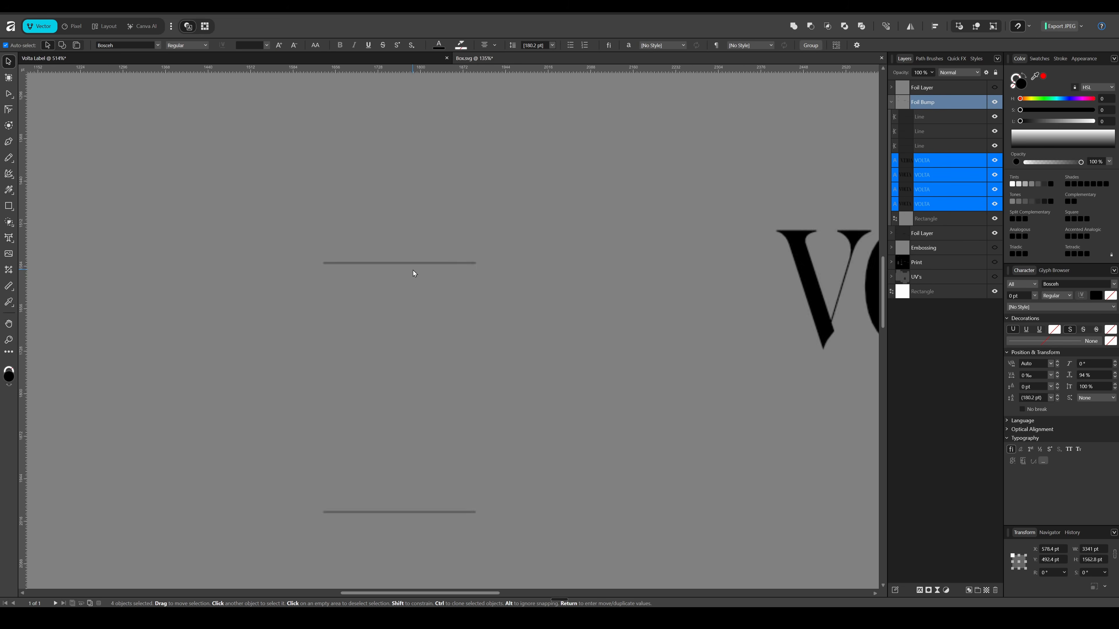
pyautogui.keyDown('ctrl'); pyautogui.scroll(-4, 444, 353); pyautogui.keyUp('ctrl')
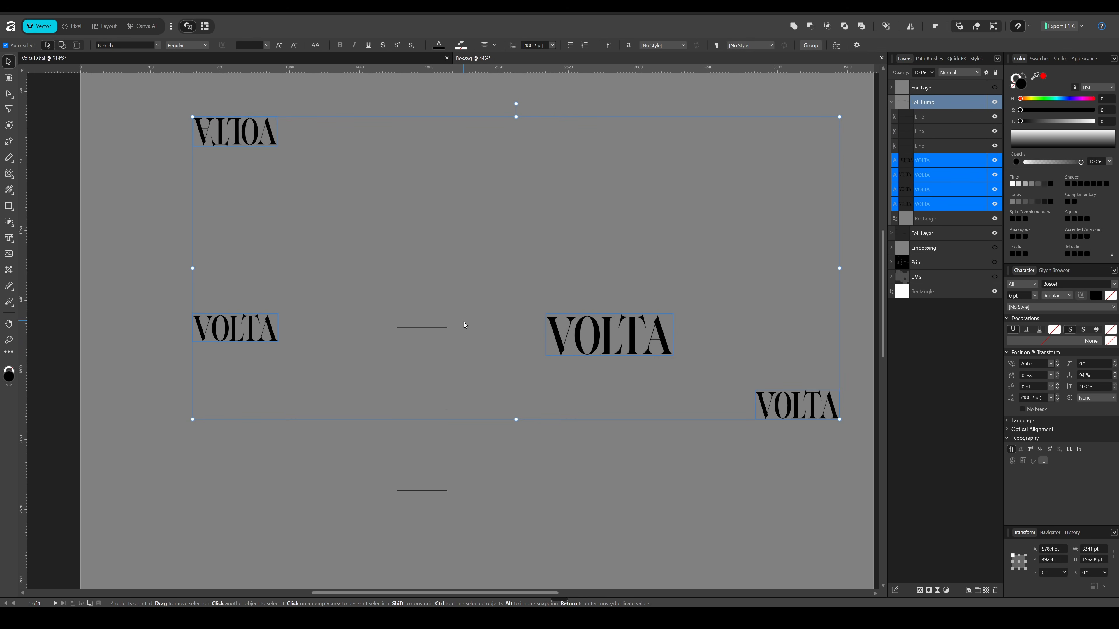
pyautogui.hotkey('ctrl', 'g')
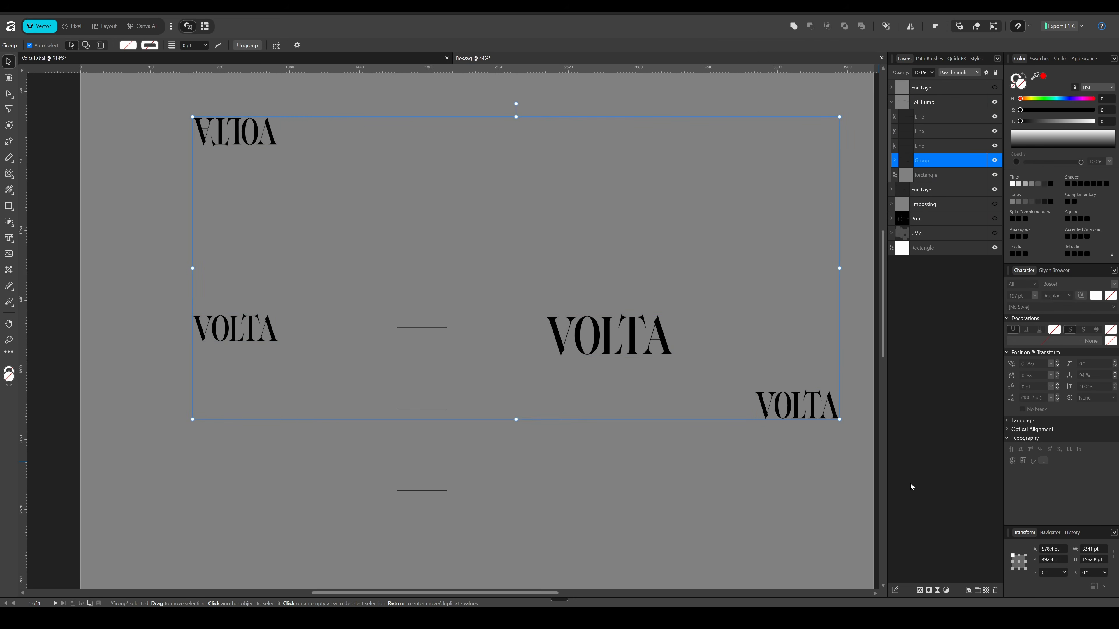
# Add an Outline layer effect to the VOLTA text group with Inside alignment and a Contour fill style.
pyautogui.click(920, 590)
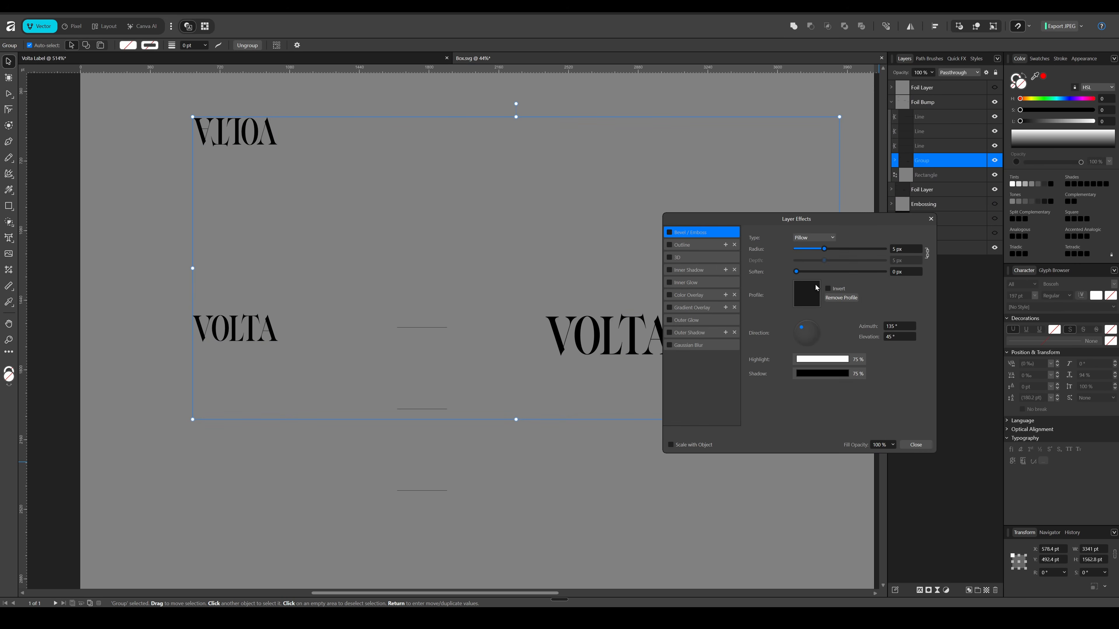
pyautogui.click(684, 247)
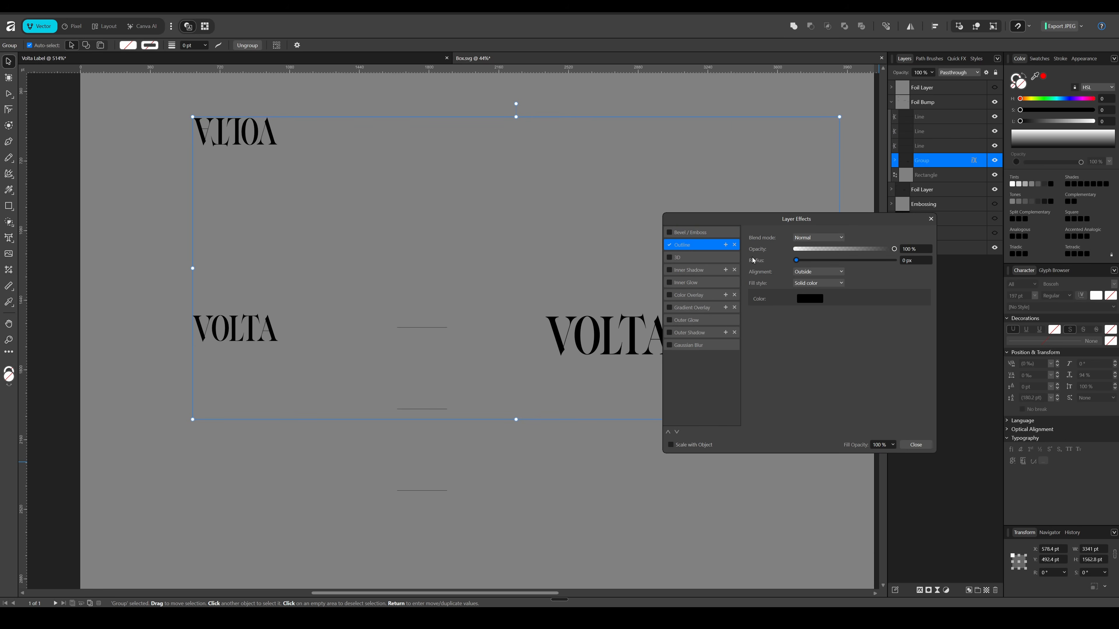
pyautogui.click(808, 272)
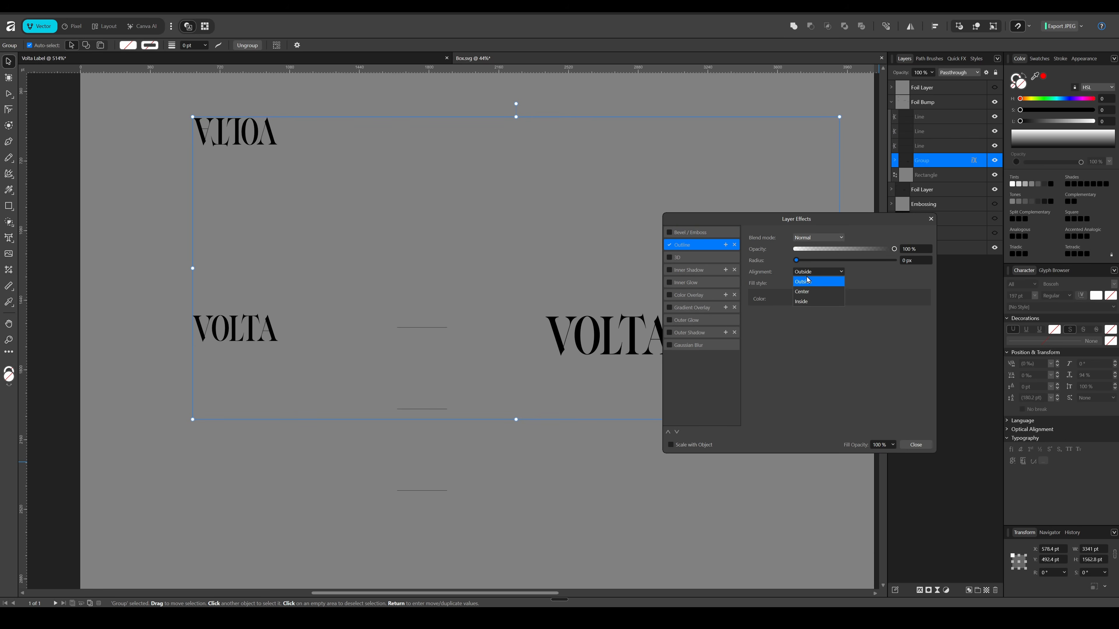
pyautogui.click(804, 302)
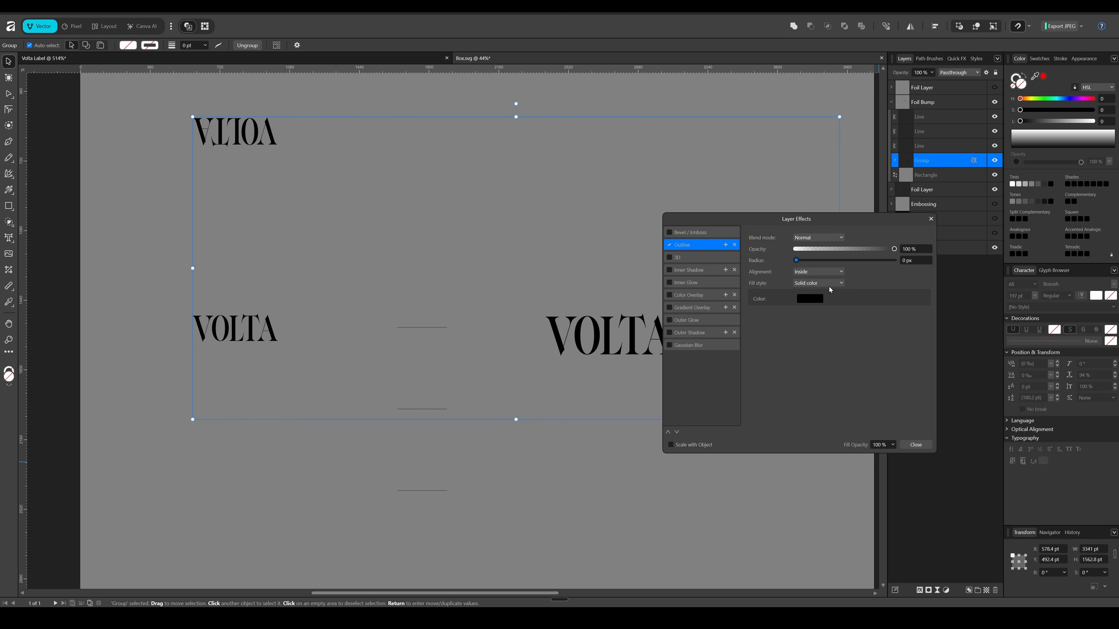
pyautogui.click(827, 284)
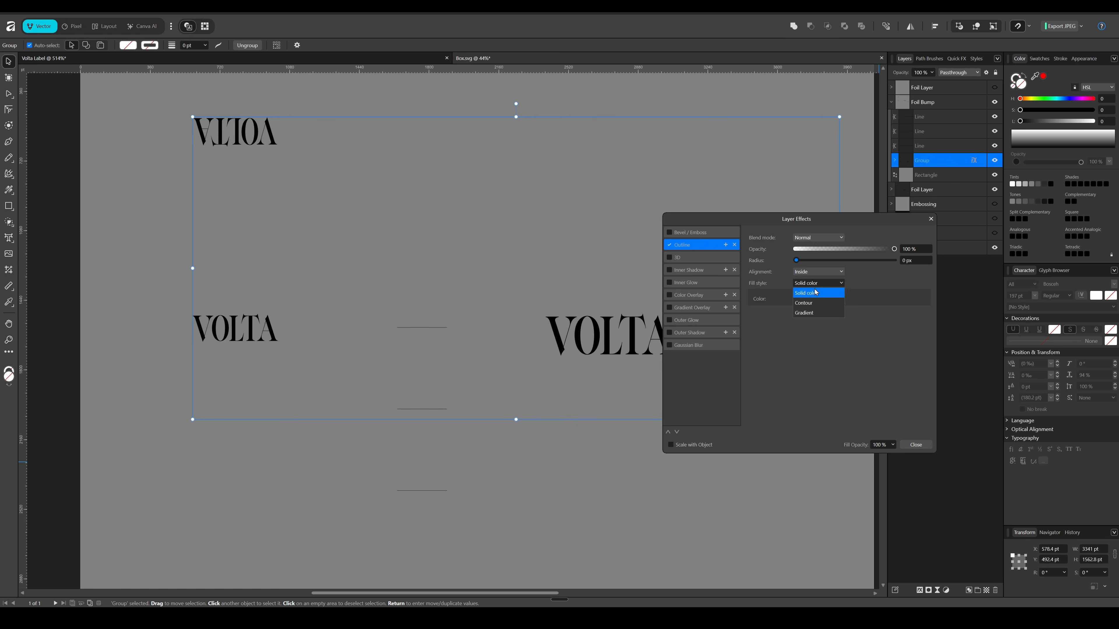
pyautogui.click(800, 303)
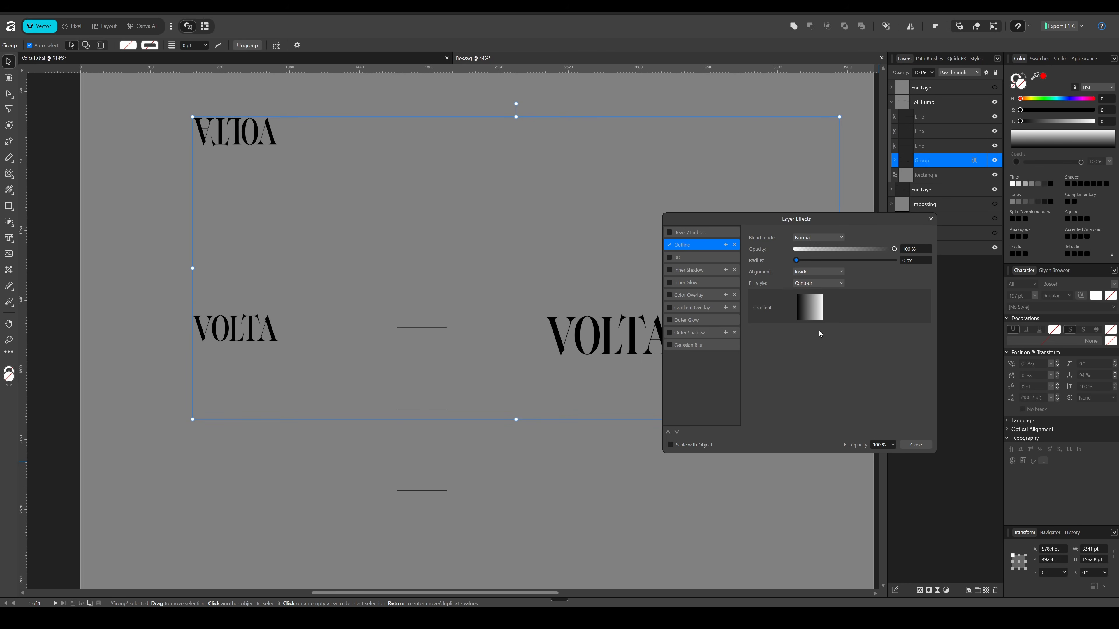
# Raise the outline radius to about 15.9 px so the contour gradient fills the letter strokes, and check the V up close.
pyautogui.keyDown('ctrl'); pyautogui.scroll(10, 560, 337); pyautogui.keyUp('ctrl')
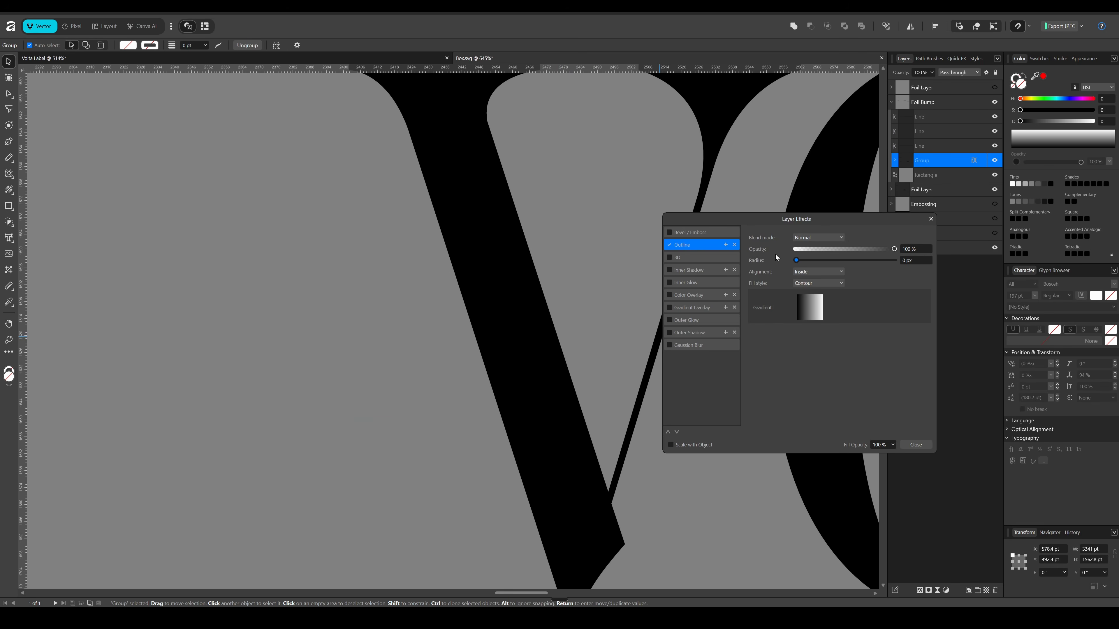
pyautogui.moveTo(797, 261); pyautogui.dragTo(846, 268)
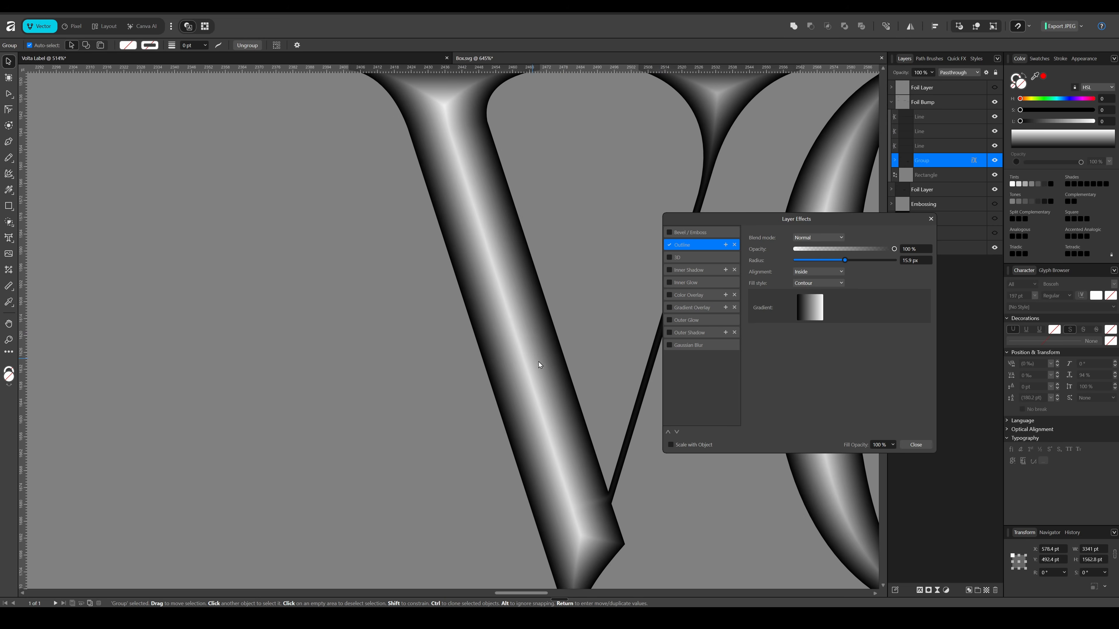
pyautogui.keyDown('ctrl'); pyautogui.scroll(-5, 533, 362); pyautogui.keyUp('ctrl')
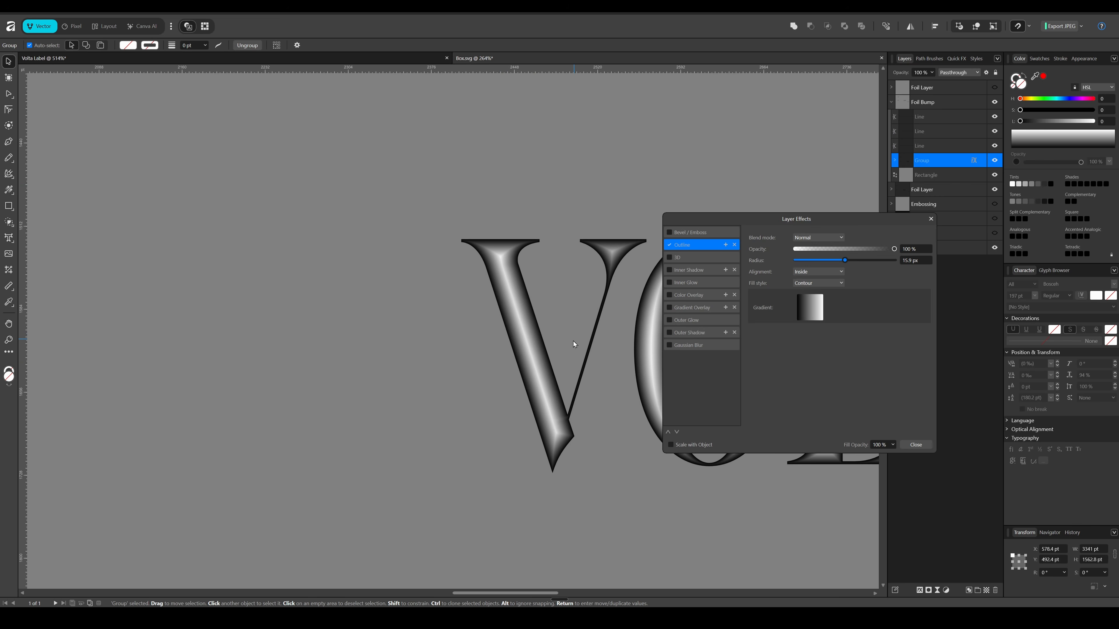
pyautogui.keyDown('ctrl'); pyautogui.scroll(4, 470, 260); pyautogui.keyUp('ctrl')
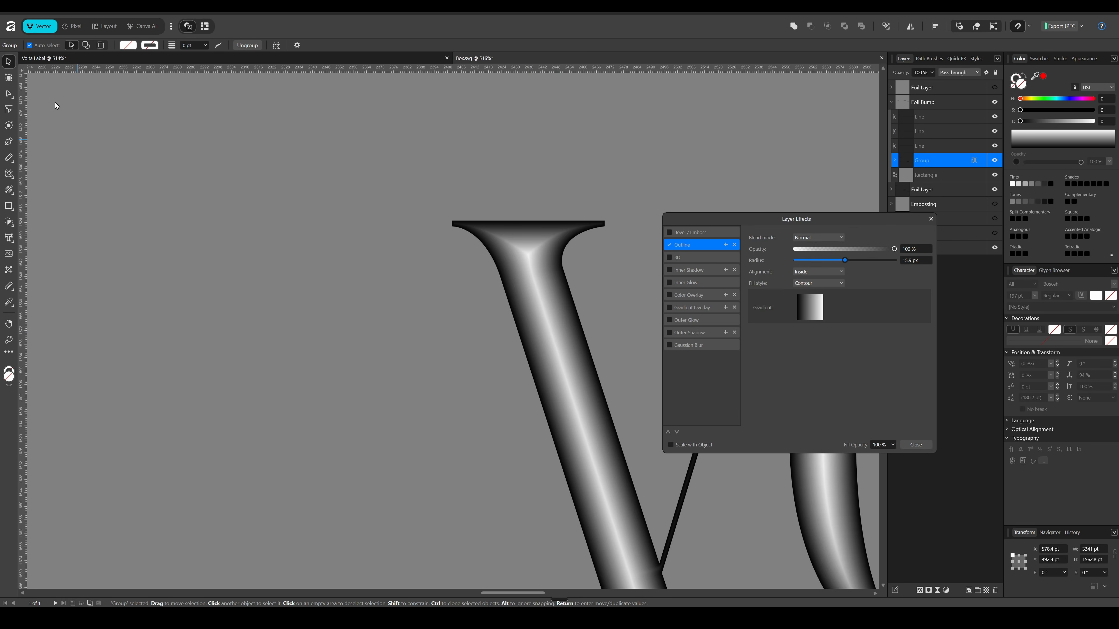
# Export the whole document as a 4096 × 4096 px 16-bit grayscale TIFF named Box_Foil Bump_v1.tiff in the 3.0 Box Rendering folder.
pyautogui.click(10, 26)
pyautogui.moveTo(68, 259)
pyautogui.click(180, 256)
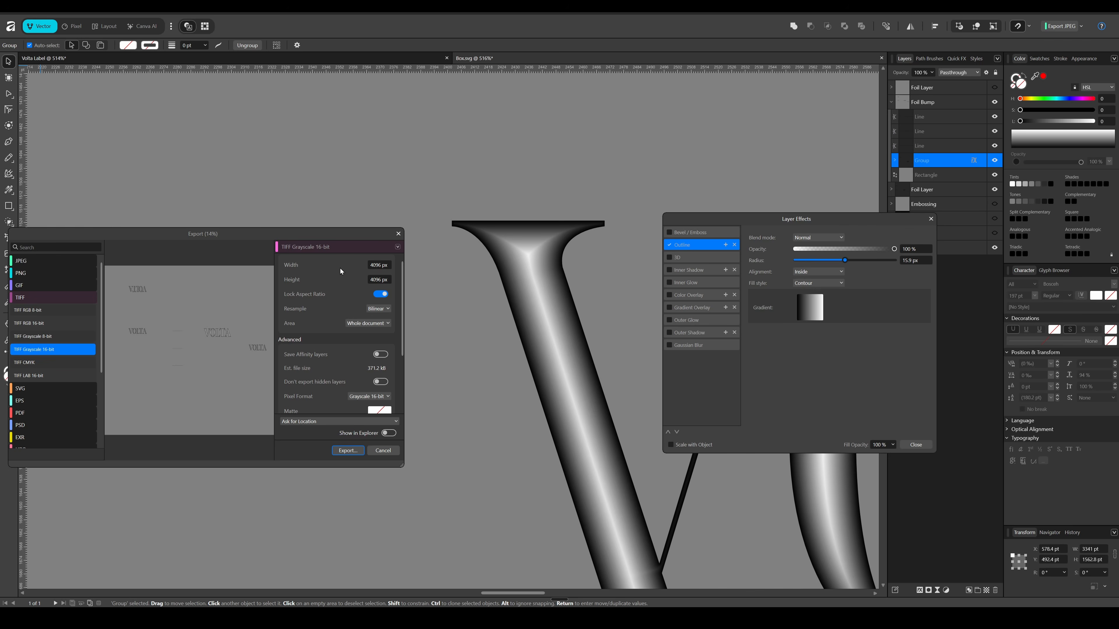
pyautogui.click(353, 455)
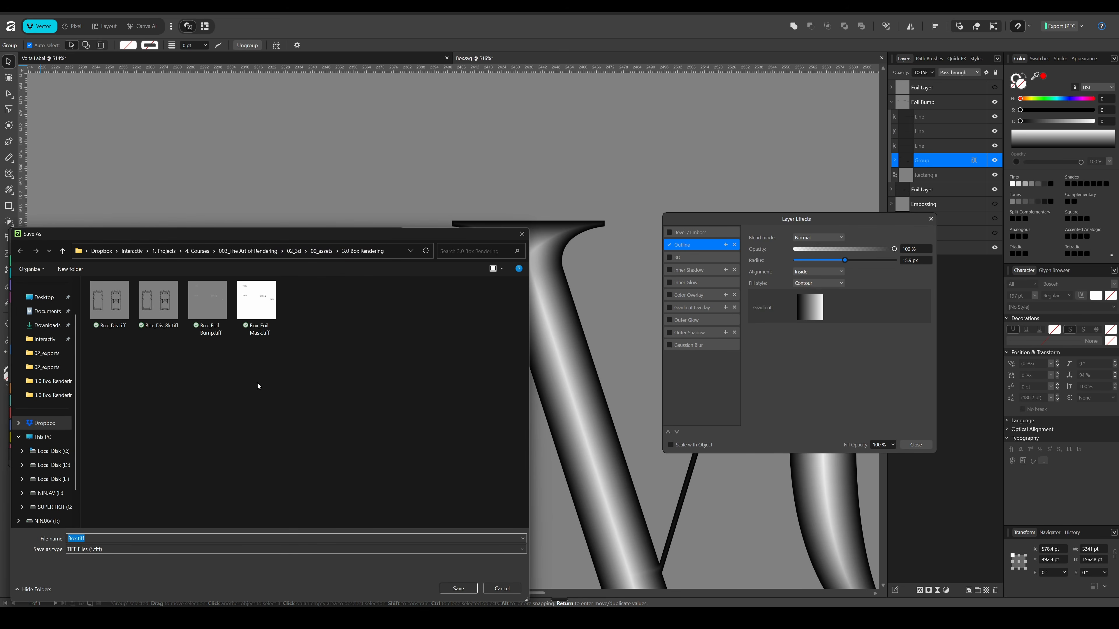
pyautogui.click(207, 304)
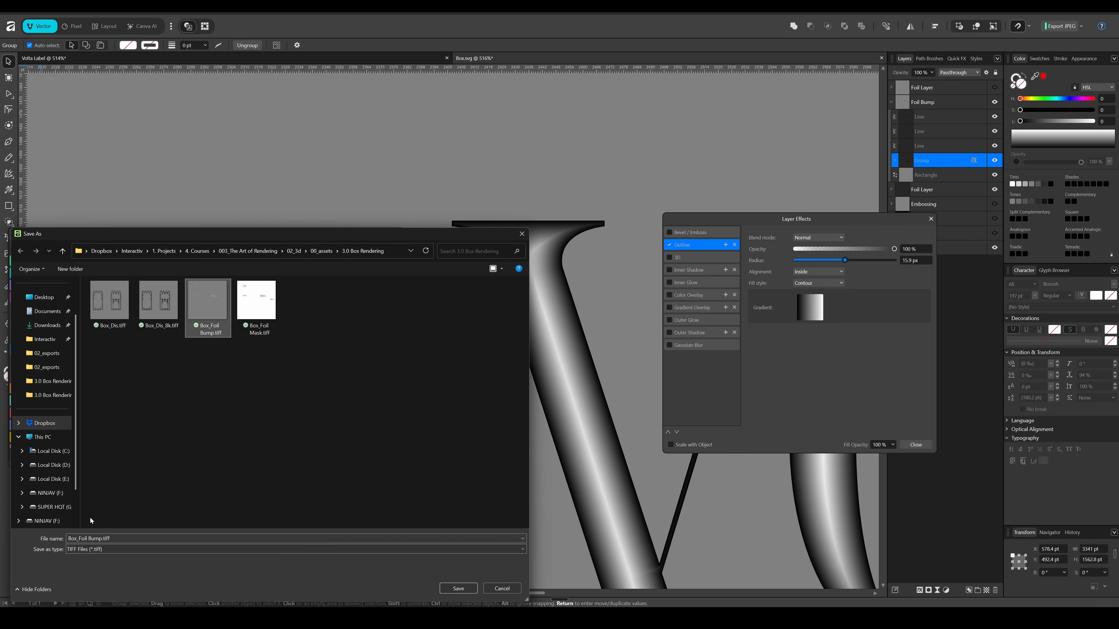
pyautogui.click(101, 538)
pyautogui.doubleClick(102, 537)
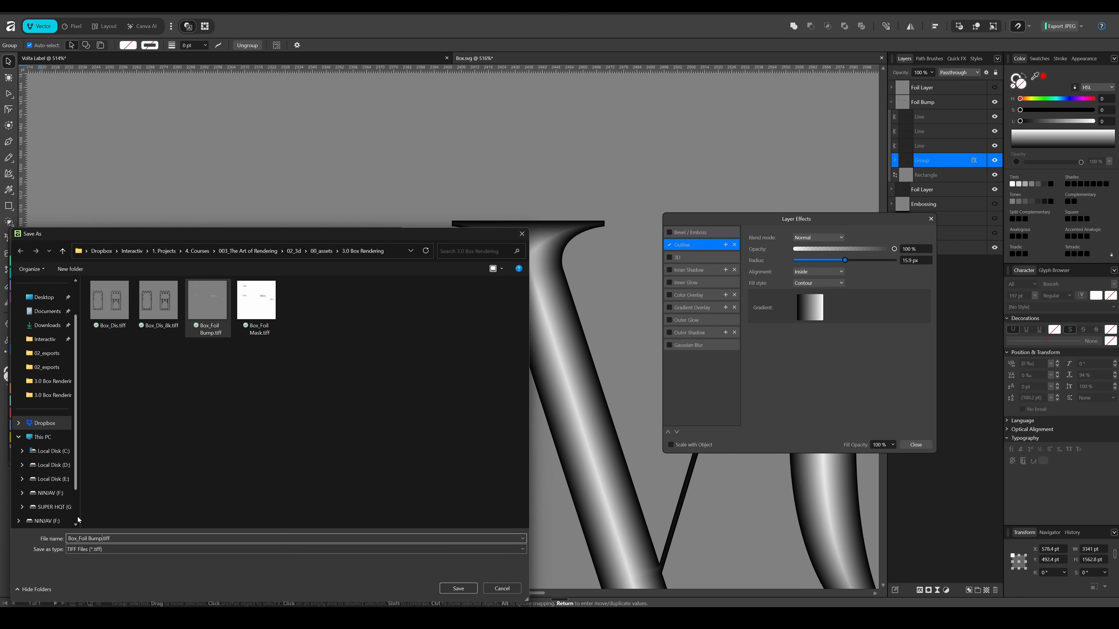
pyautogui.press('Escape')
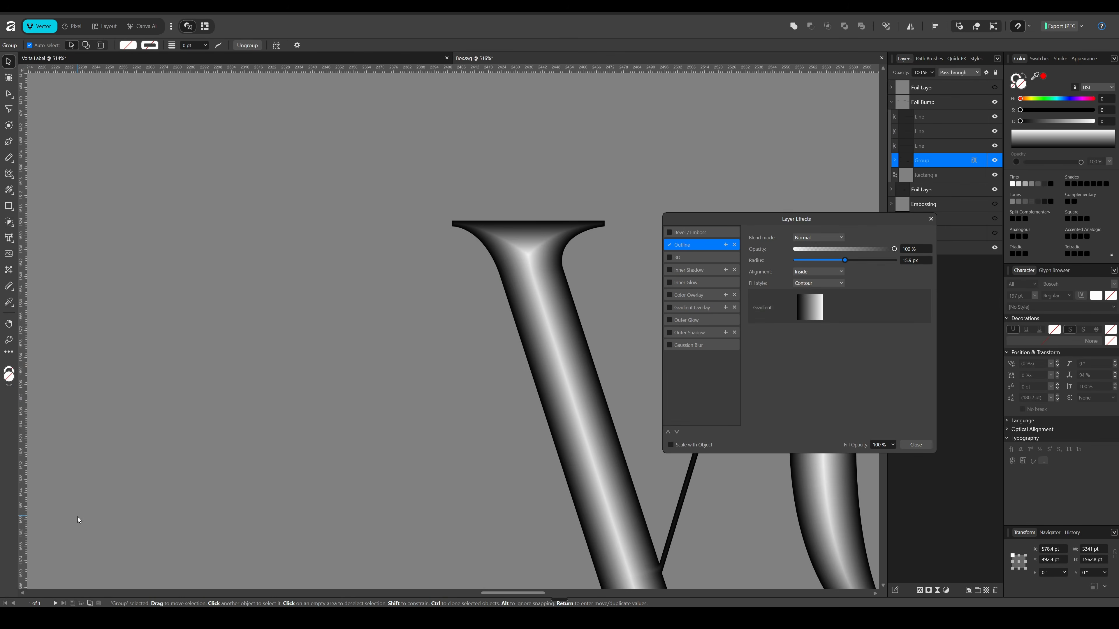
# Switch to Blender, add Box_Foil Bump_v1.tiff as an image texture in the Paper.001 material and set its color space to Non-Color.
pyautogui.hotkey('alt', 'Tab')
pyautogui.moveTo(473, 441); pyautogui.dragTo(477, 460, button='middle')
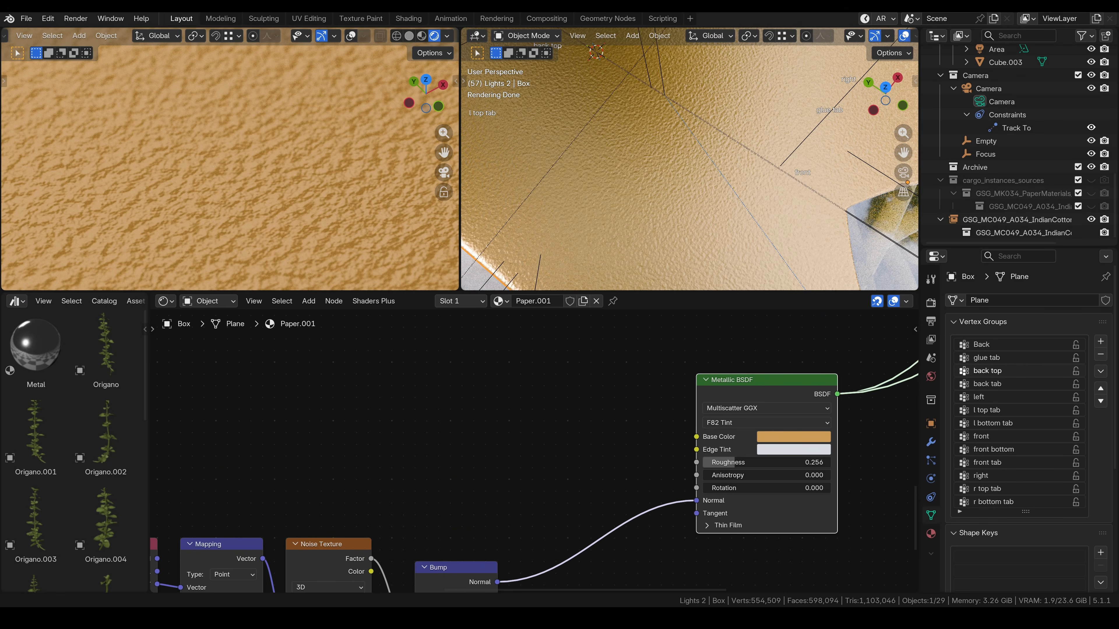
pyautogui.moveTo(404, 386); pyautogui.dragTo(438, 399)
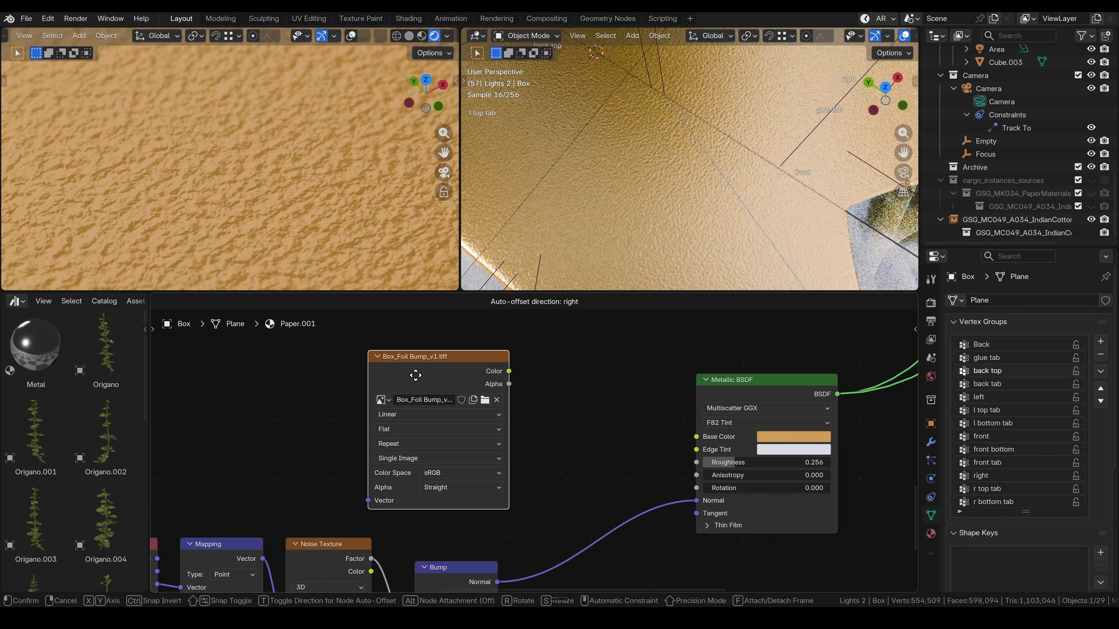
pyautogui.click(261, 374)
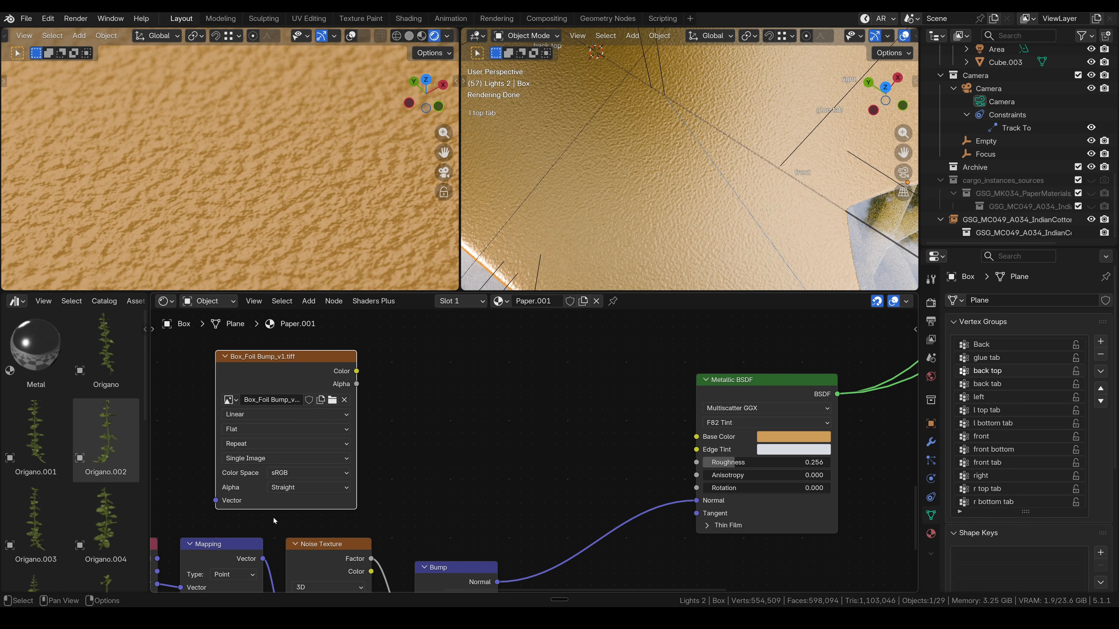
pyautogui.click(284, 472)
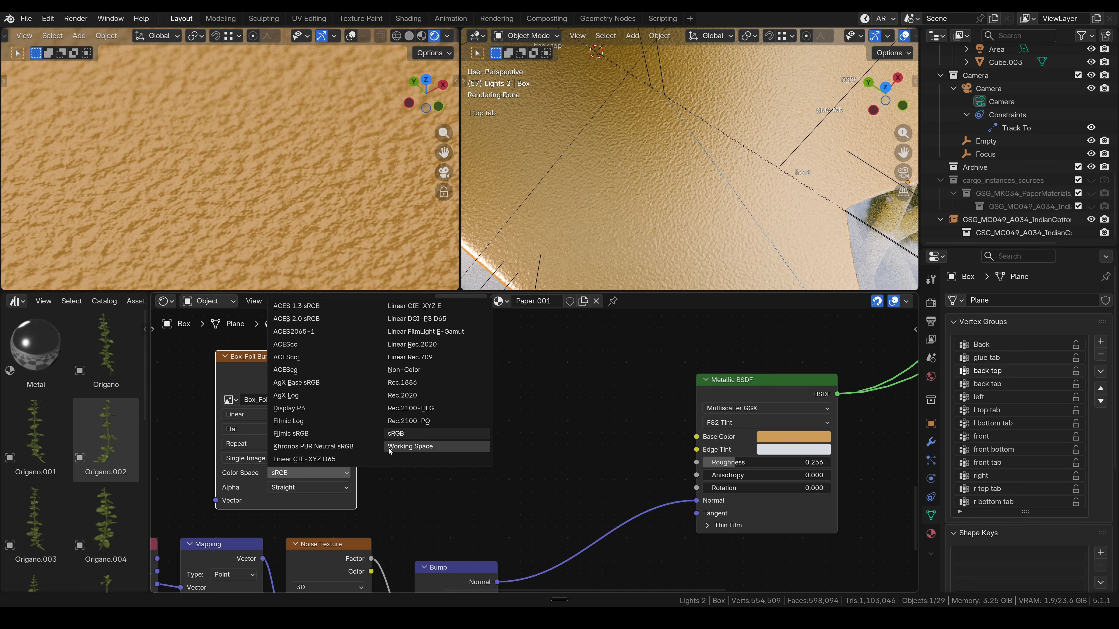
pyautogui.click(405, 371)
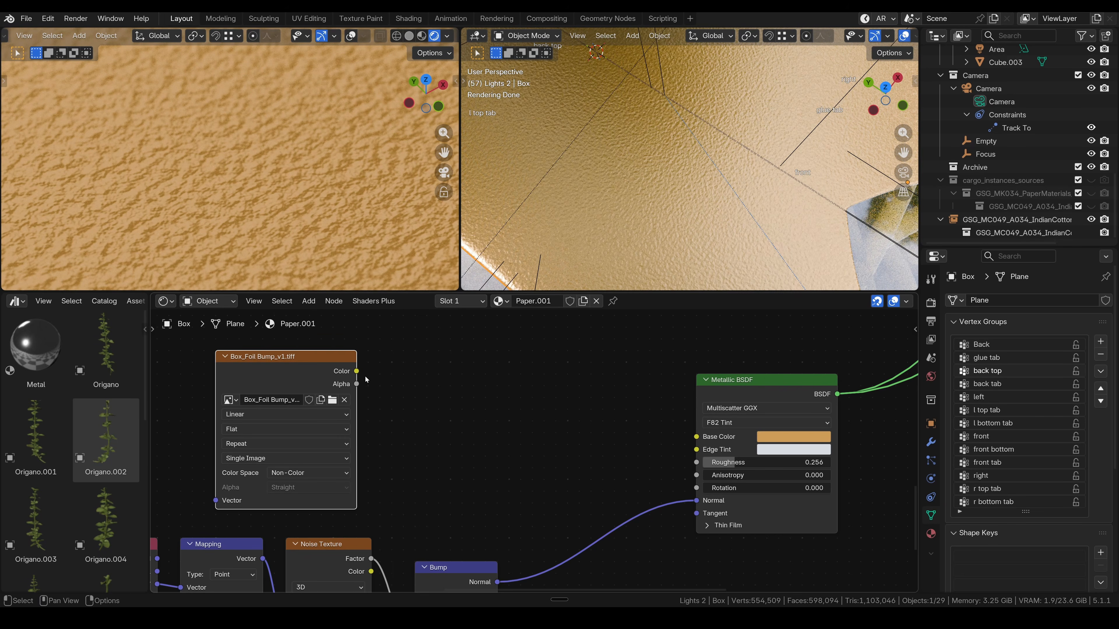
# Duplicate the Bump node, feed the foil image's color into its Height and connect its Normal to the Metallic BSDF.
pyautogui.moveTo(477, 510); pyautogui.dragTo(546, 460, button='middle')
pyautogui.click(531, 516)
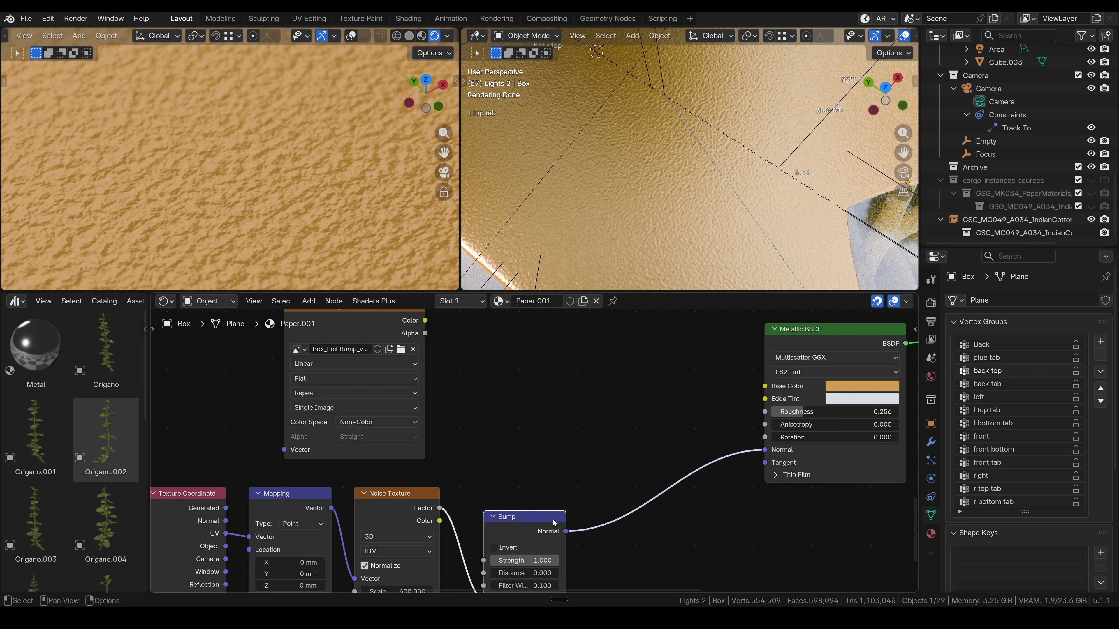
pyautogui.hotkey('shift', 'd')
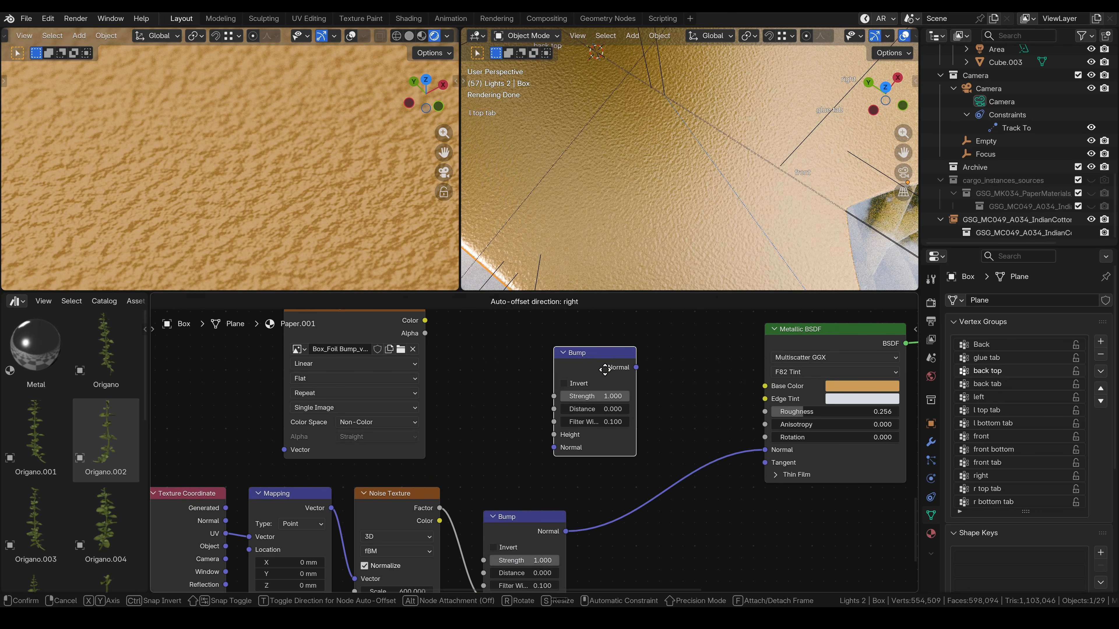
pyautogui.click(583, 411)
pyautogui.moveTo(425, 320); pyautogui.dragTo(554, 435)
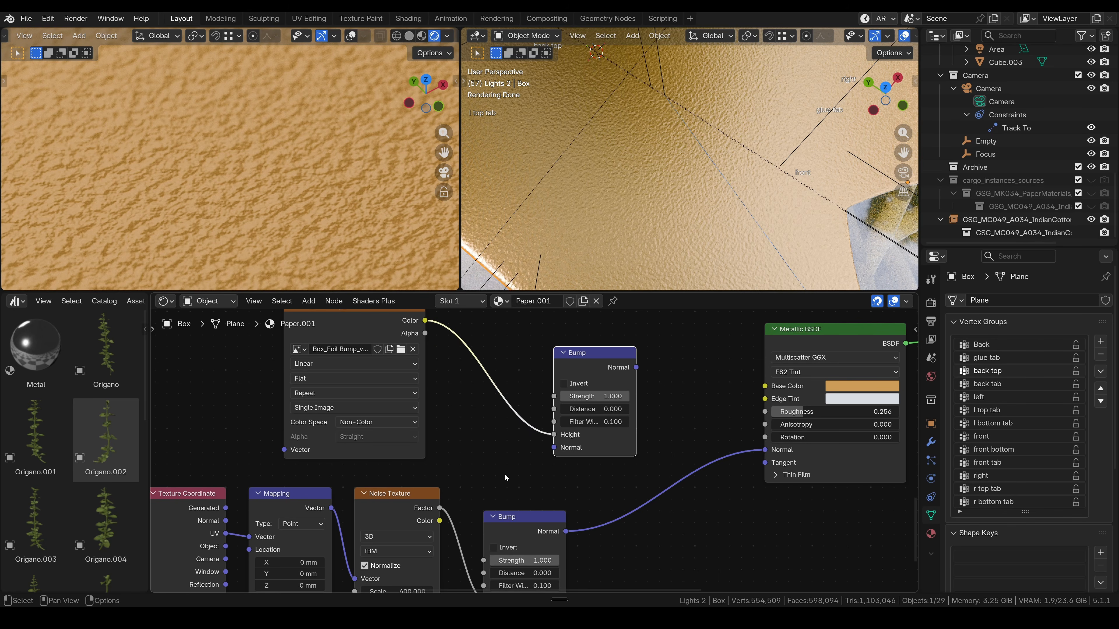
pyautogui.moveTo(499, 470); pyautogui.dragTo(465, 478, button='middle')
pyautogui.moveTo(602, 399); pyautogui.dragTo(730, 481)
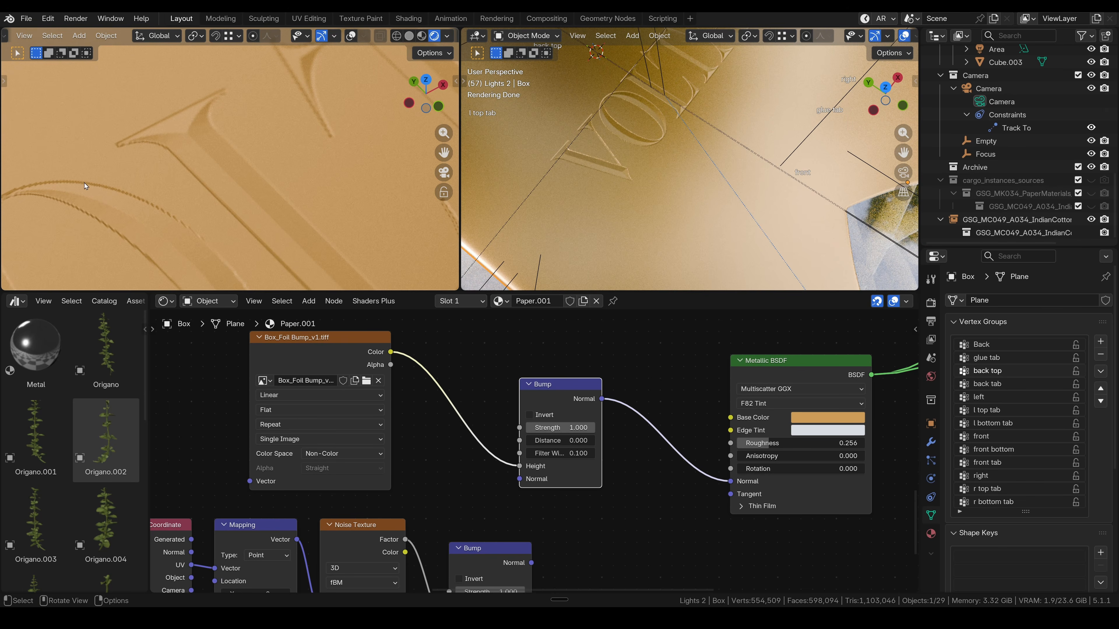
# Inspect the bumped VOLTA lettering and route the Mix Shader to the Material Output to preview the full box material.
pyautogui.scroll(-2, 242, 202)
pyautogui.scroll(-2, 236, 204)
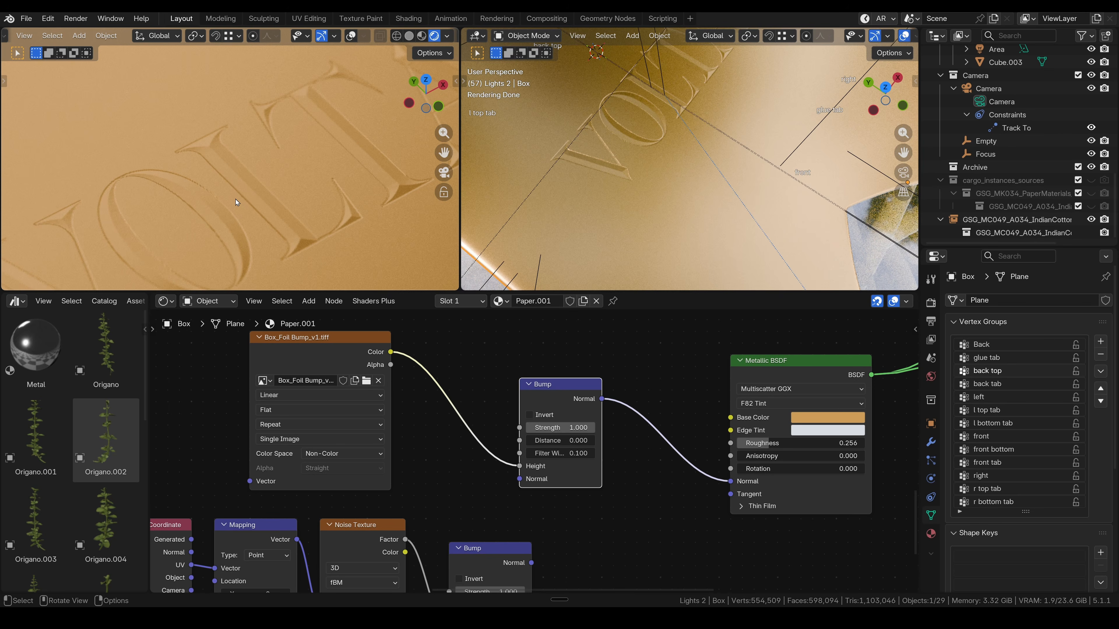
pyautogui.scroll(1, 224, 187)
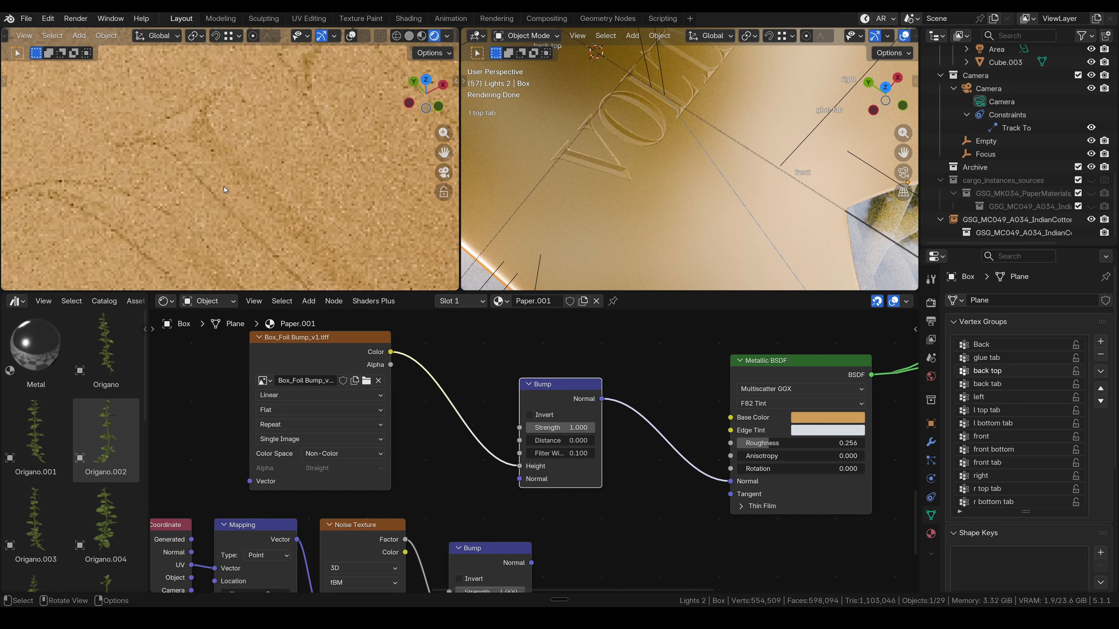
pyautogui.moveTo(674, 382); pyautogui.dragTo(551, 516, button='middle')
pyautogui.keyDown('ctrl'); pyautogui.keyDown('shift'); pyautogui.click(598, 351); pyautogui.keyUp('shift'); pyautogui.keyUp('ctrl')
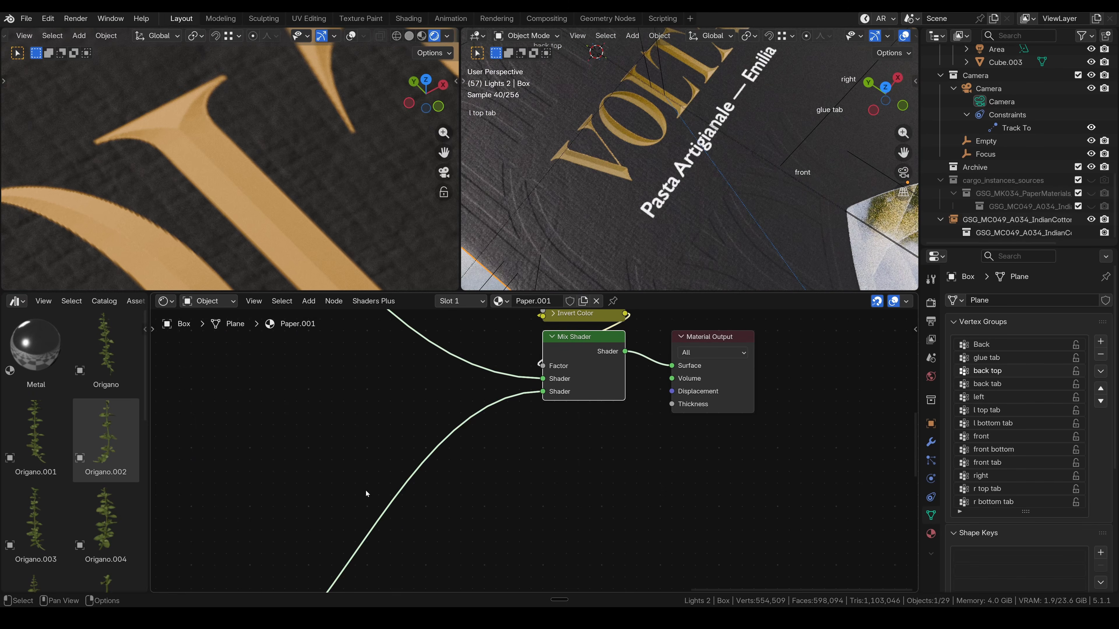
# Chain the noise Bump node's Normal output into the Normal input of the foil image's Bump node.
pyautogui.moveTo(348, 489); pyautogui.dragTo(608, 286, button='middle')
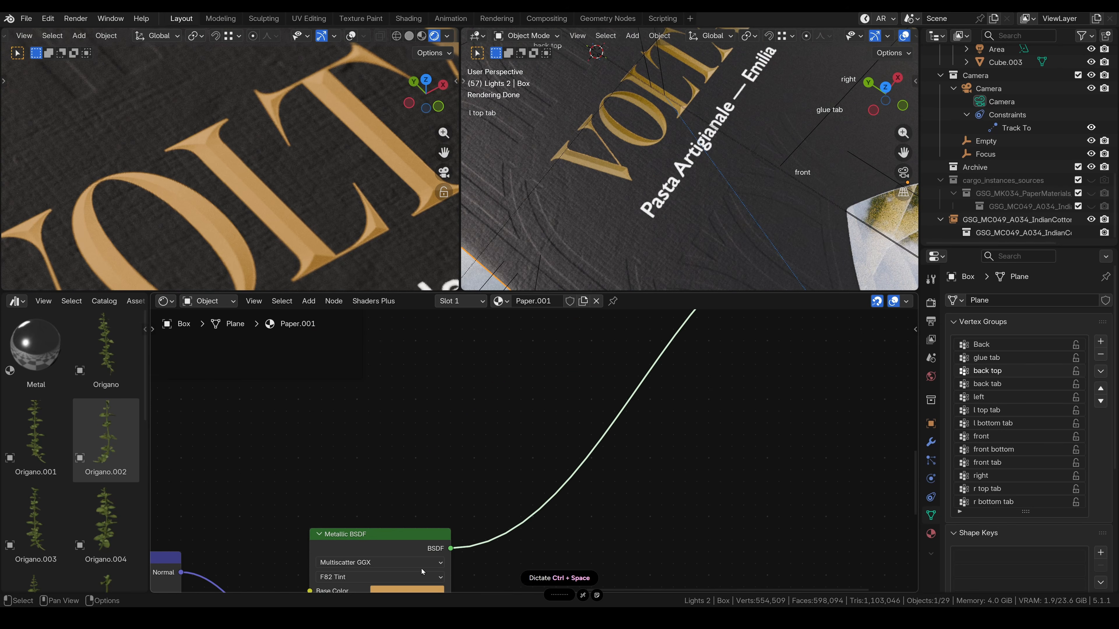
pyautogui.moveTo(391, 464); pyautogui.dragTo(471, 418, button='middle')
pyautogui.moveTo(325, 479); pyautogui.dragTo(429, 351, button='middle')
pyautogui.moveTo(385, 515); pyautogui.dragTo(565, 476, button='middle')
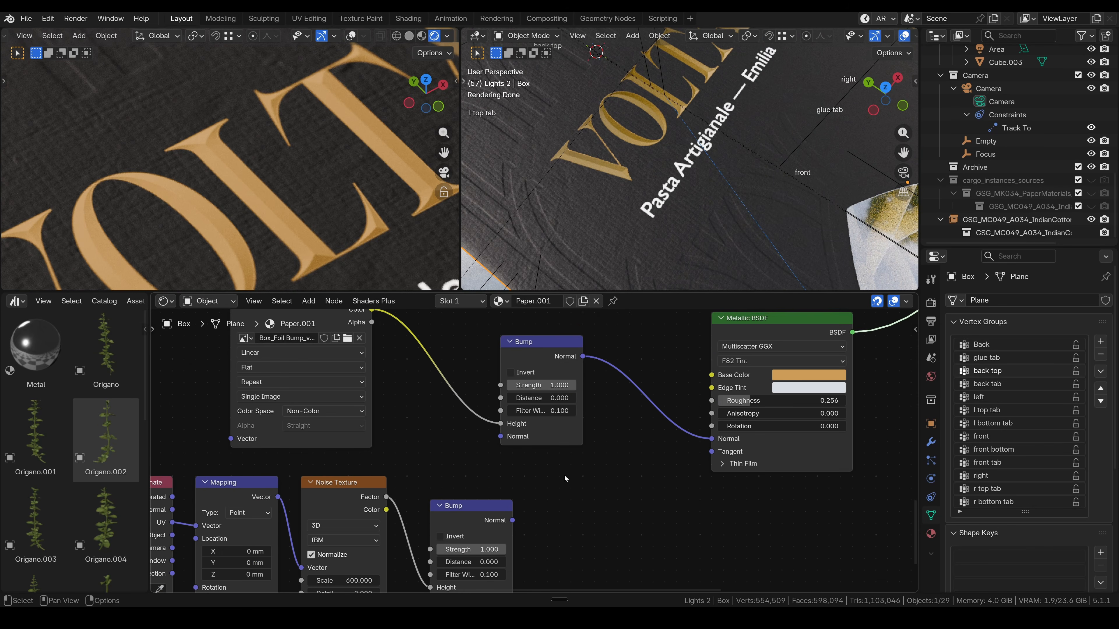
pyautogui.scroll(1, 535, 514)
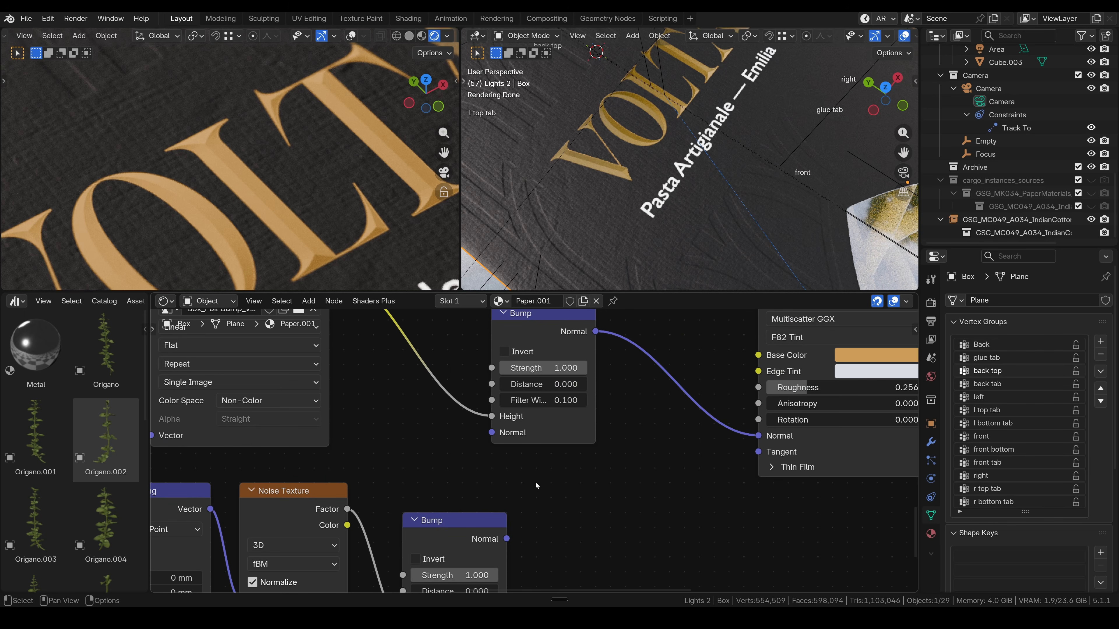
pyautogui.moveTo(507, 539); pyautogui.dragTo(492, 432)
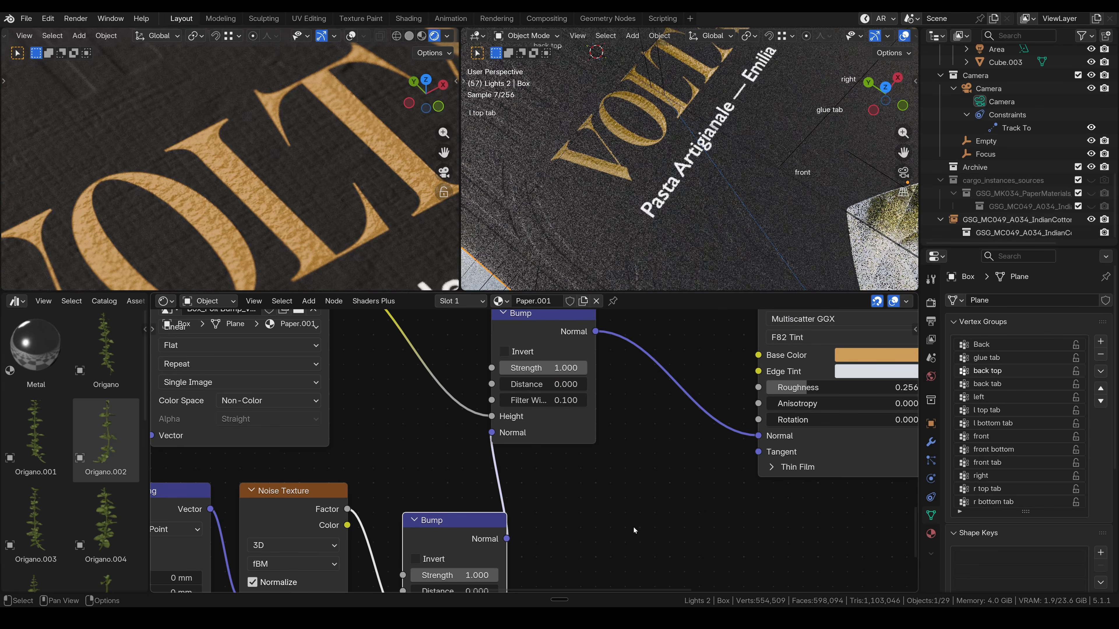
# Set the foil image's Bump node distance to 0.001 and inspect the embossed gold O up close.
pyautogui.scroll(3, 566, 513)
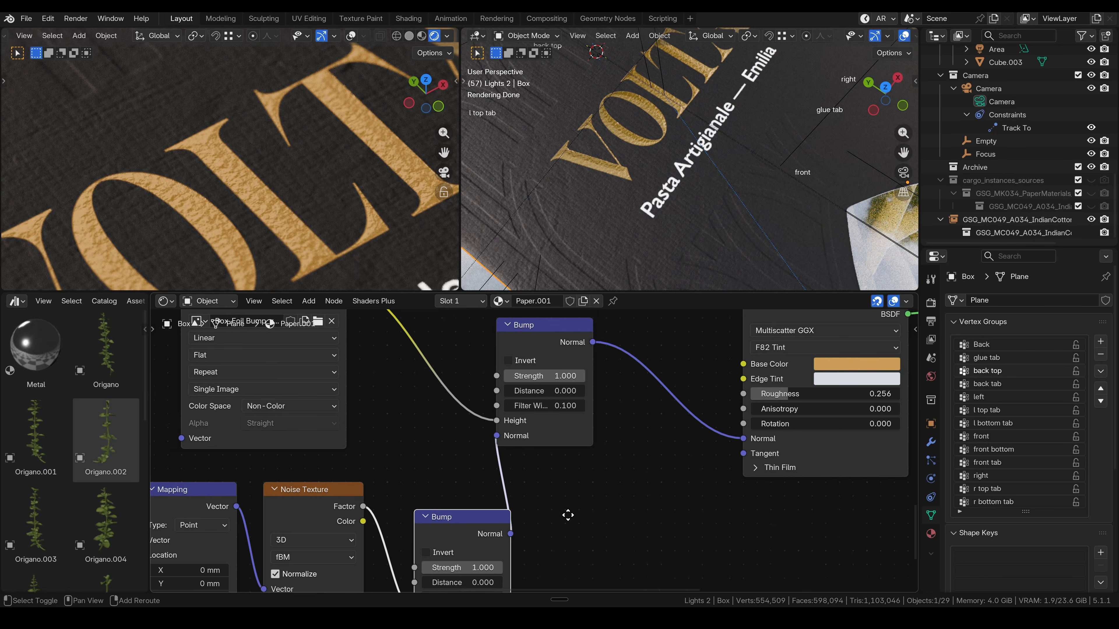
pyautogui.click(621, 399)
pyautogui.write('0.001')
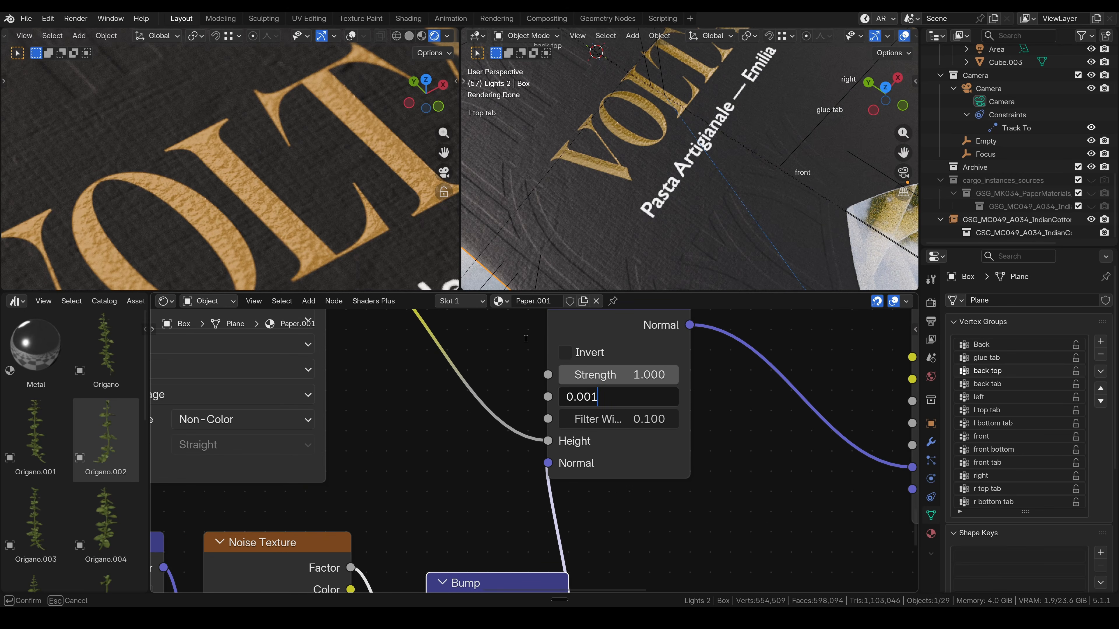
pyautogui.press('Return')
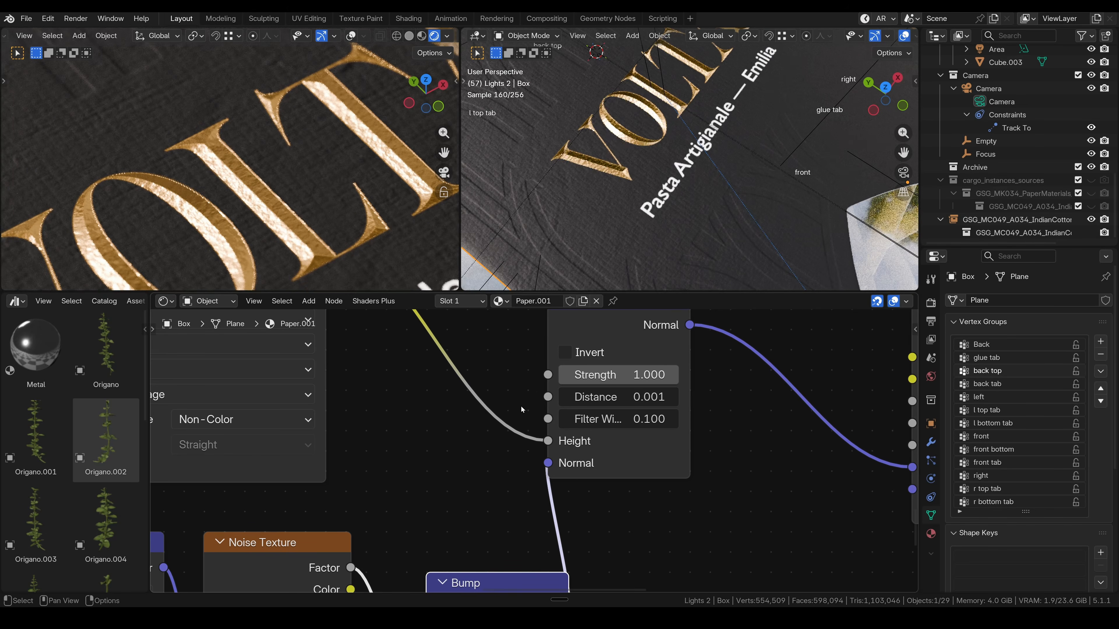
pyautogui.scroll(-4, 265, 225)
pyautogui.scroll(10, 266, 216)
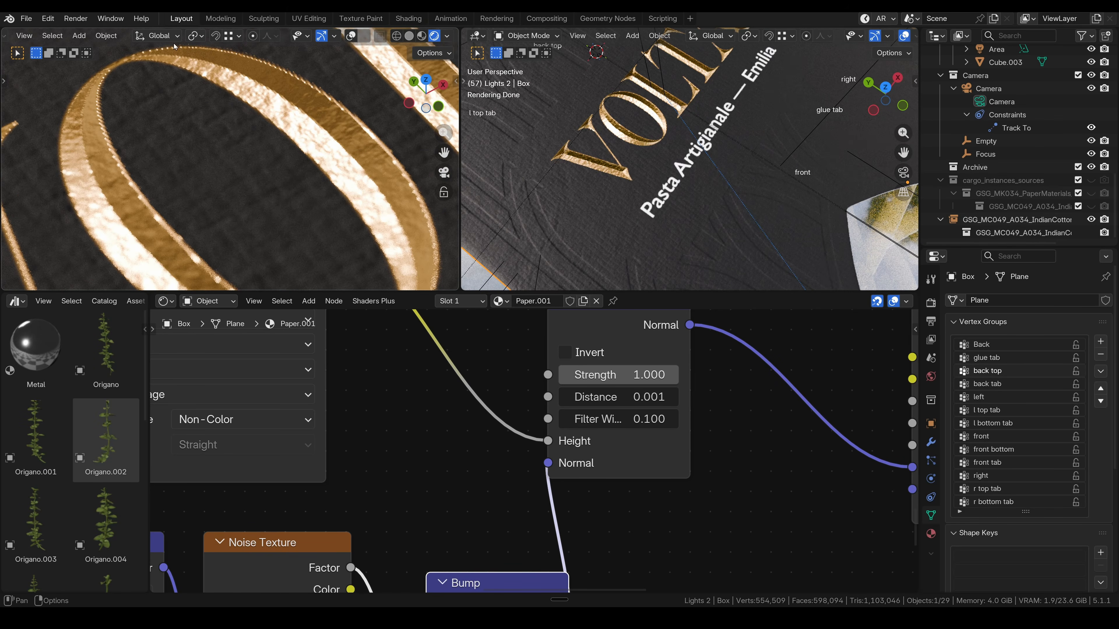
# Inspect the embossed gold VOLTA lettering from several distances, down to the foil texture and edges of a letter stem.
pyautogui.scroll(-4, 401, 199)
pyautogui.scroll(6, 307, 195)
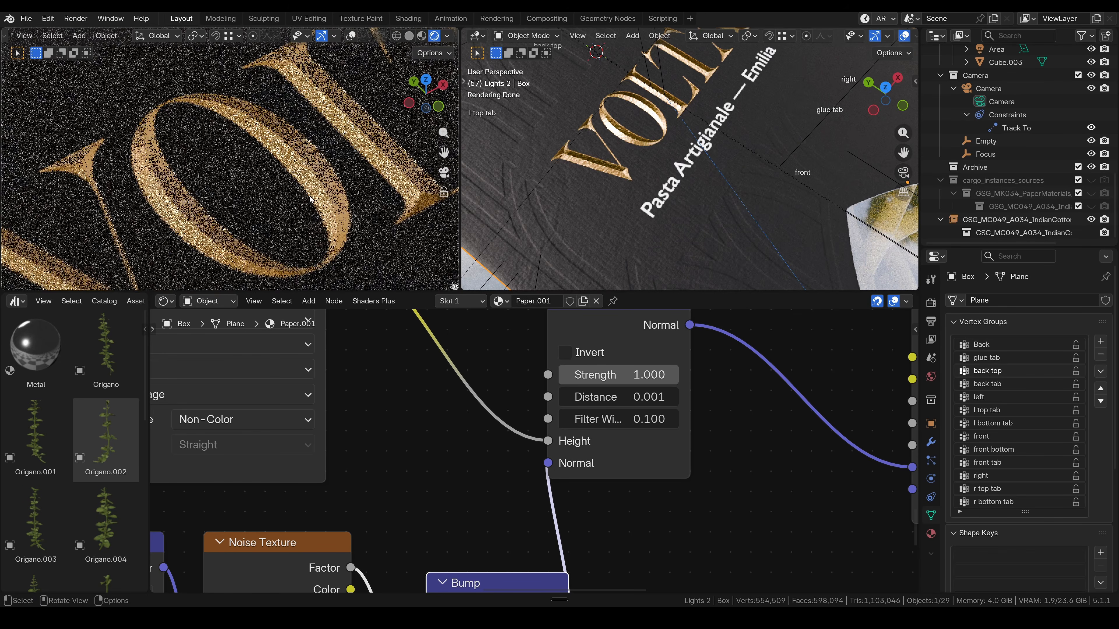
pyautogui.scroll(-5, 287, 144)
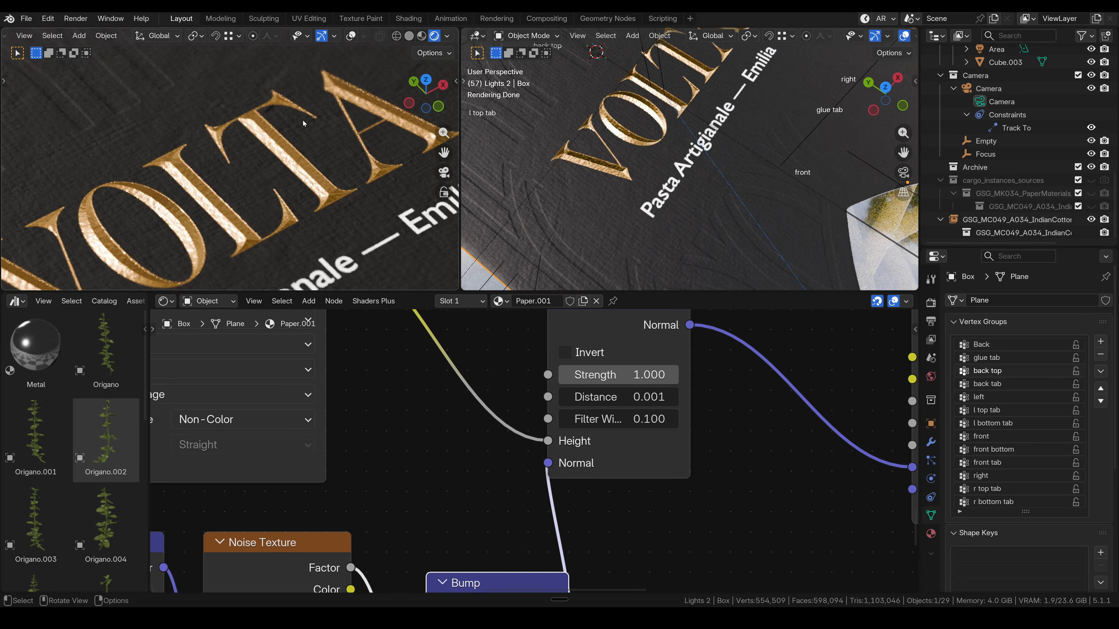
pyautogui.click(414, 478)
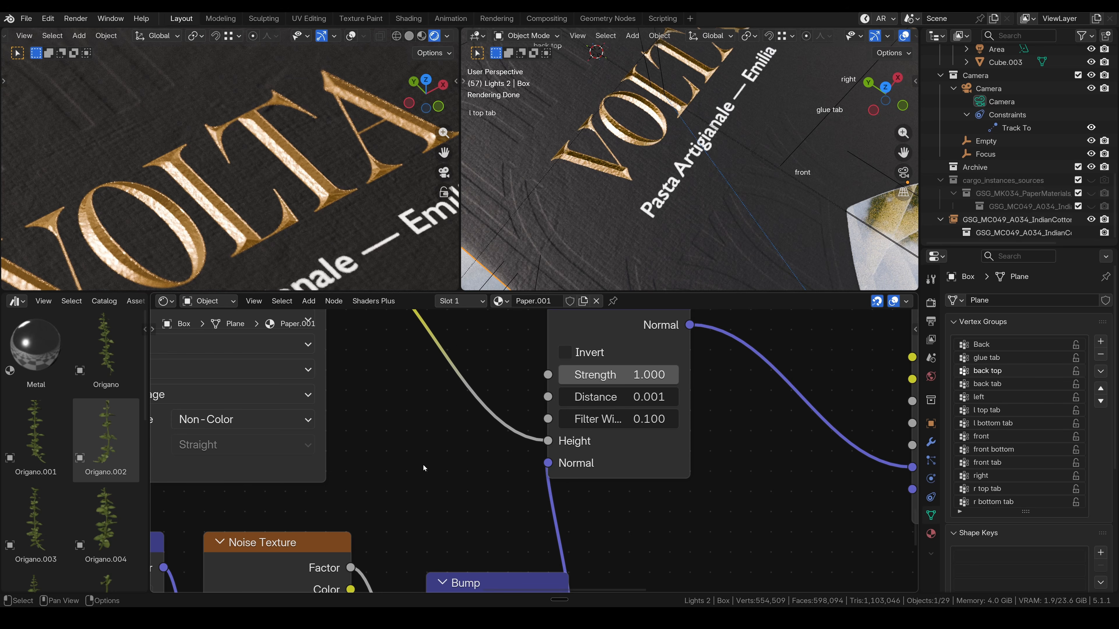
pyautogui.scroll(5, 334, 163)
pyautogui.keyDown('shift'); pyautogui.moveTo(321, 173); pyautogui.dragTo(185, 143, button='middle'); pyautogui.keyUp('shift')
pyautogui.scroll(3, 303, 220)
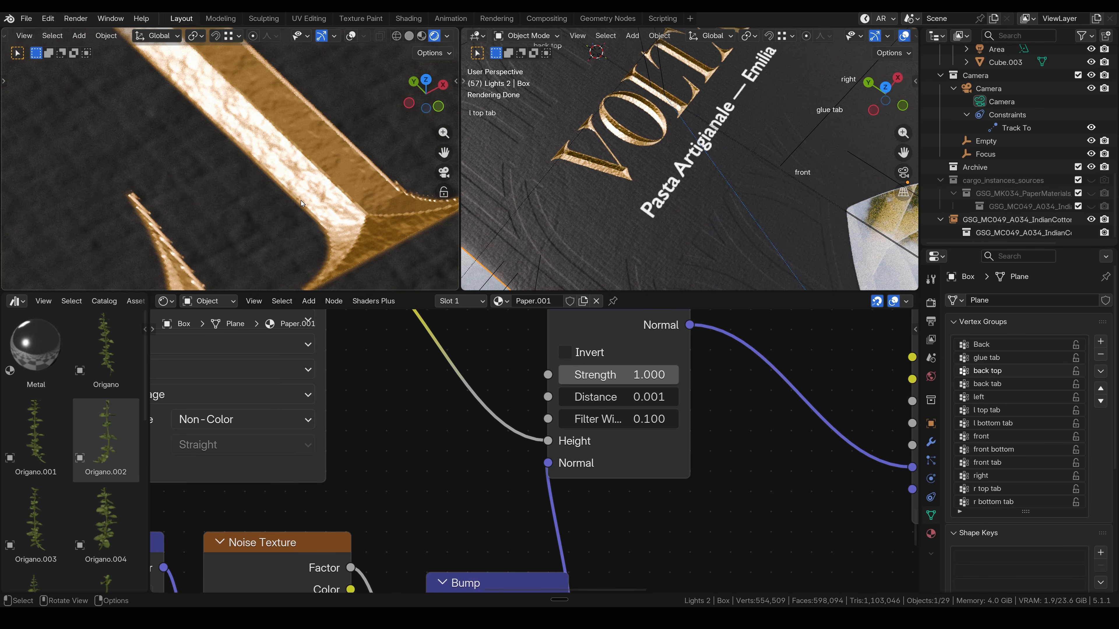
# In Affinity, add a stop at 2% to the lettering's contour outline gradient and set its lightness to 40.
pyautogui.hotkey('alt', 'Tab')
pyautogui.hotkey('alt', 'Tab')
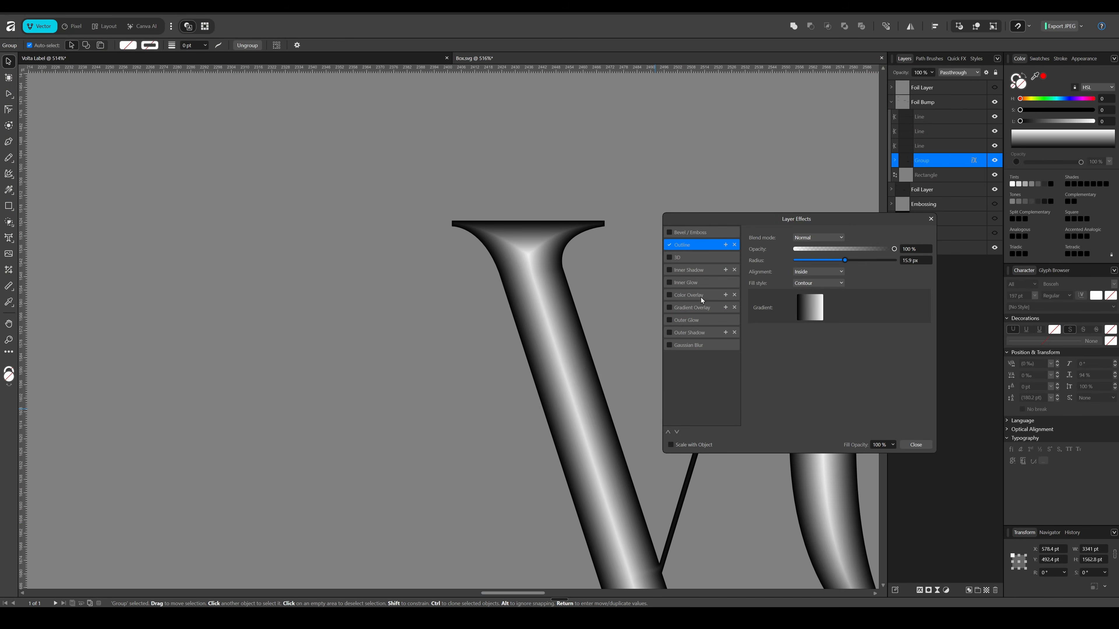
pyautogui.click(808, 308)
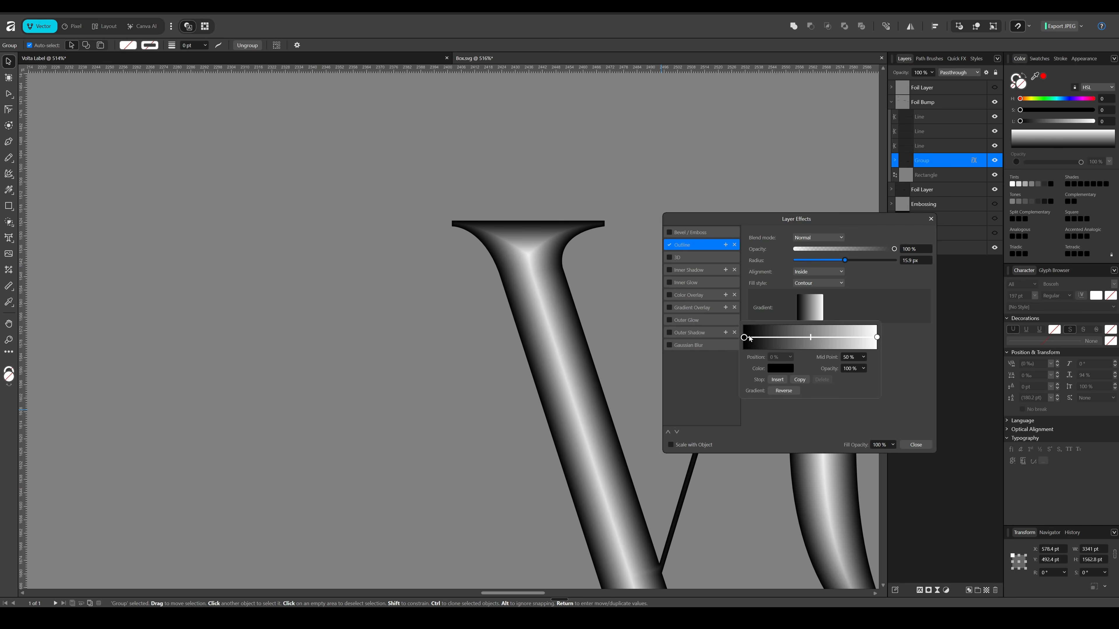
pyautogui.click(750, 337)
pyautogui.moveTo(751, 338); pyautogui.dragTo(747, 338)
pyautogui.click(786, 368)
pyautogui.moveTo(752, 418); pyautogui.dragTo(732, 419)
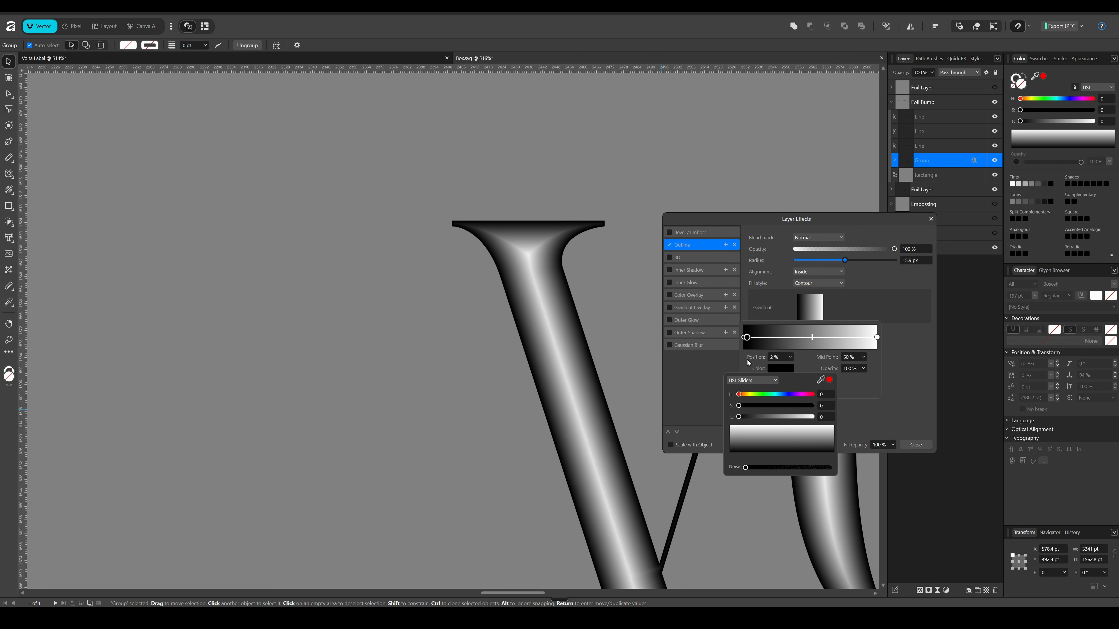
pyautogui.click(820, 418)
pyautogui.write('40')
pyautogui.press('Return')
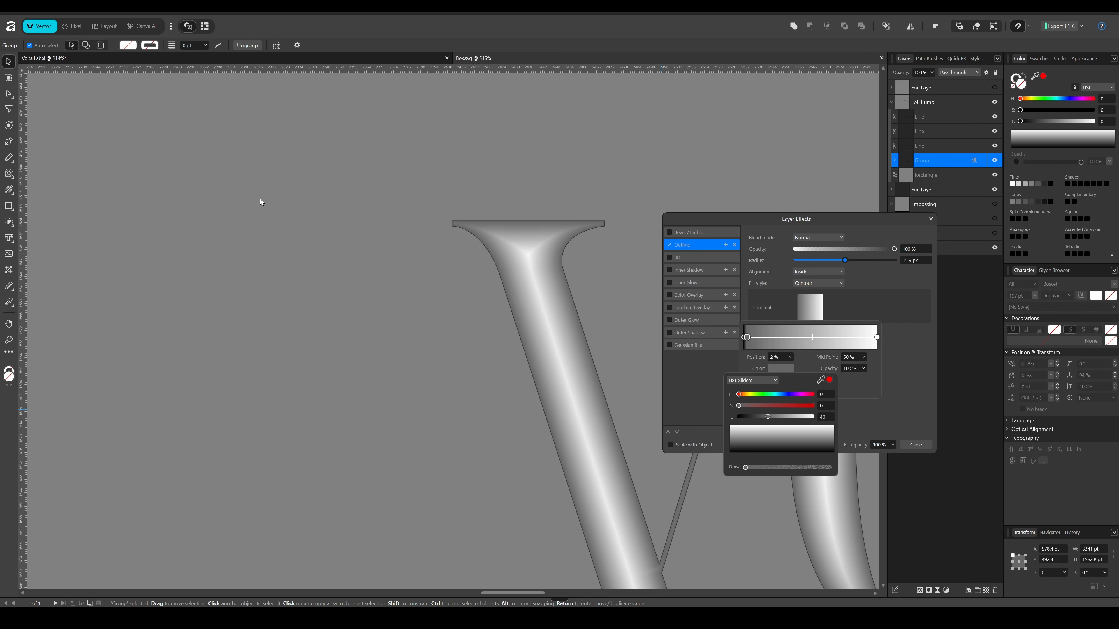
# Move the inner gray gradient stop farther inward and set the starting stop's lightness to 50.
pyautogui.click(747, 337)
pyautogui.moveTo(747, 338); pyautogui.dragTo(761, 337)
pyautogui.click(744, 338)
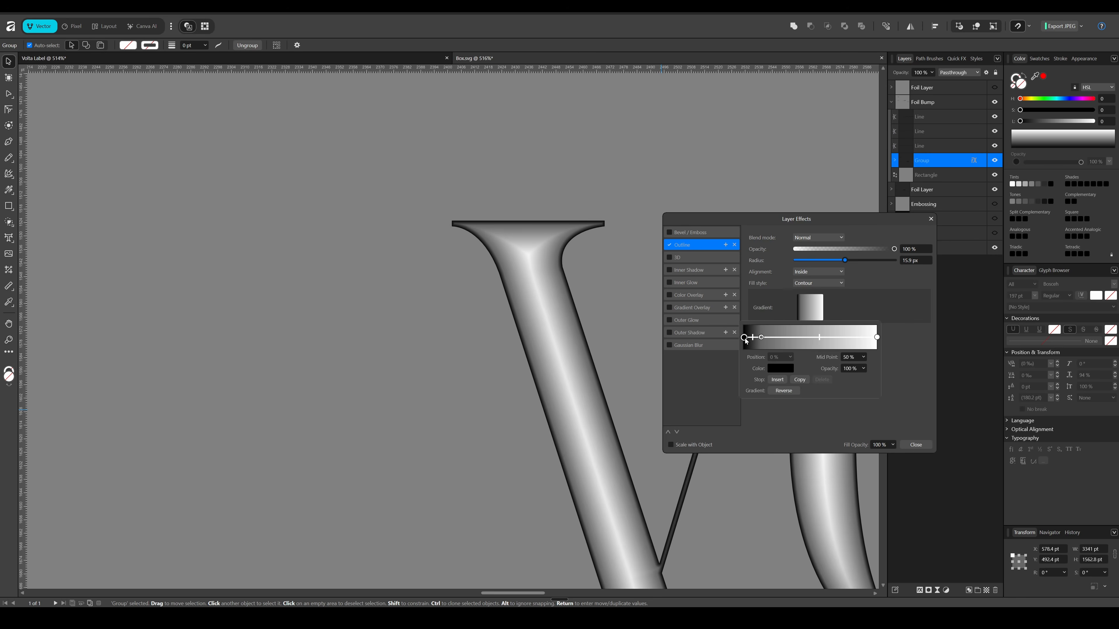
pyautogui.click(781, 369)
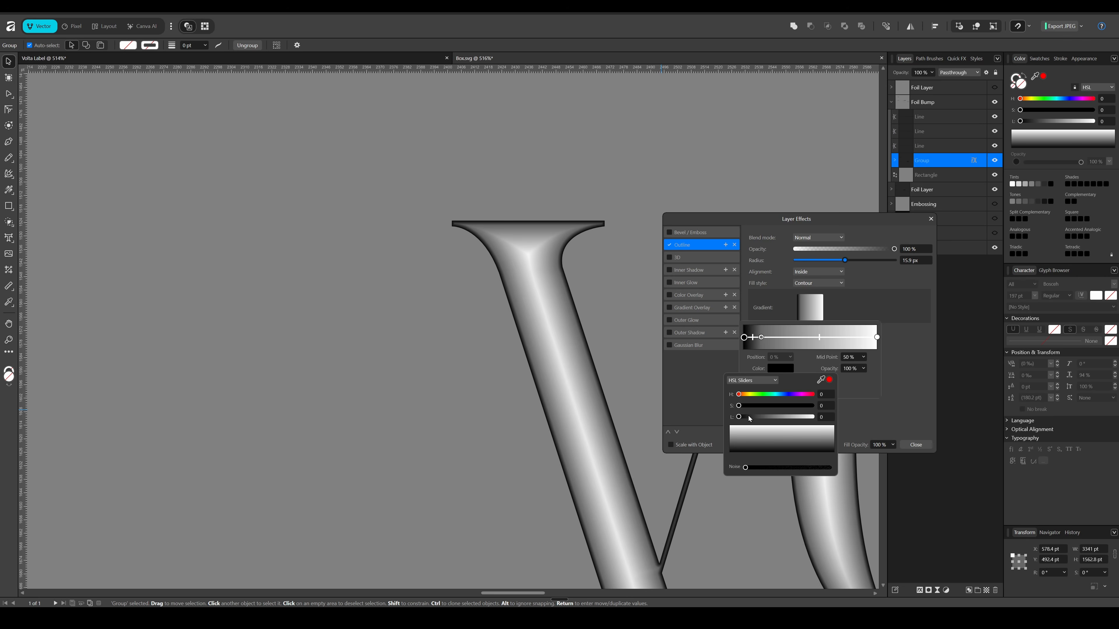
pyautogui.click(822, 417)
pyautogui.write('50')
pyautogui.press('Return')
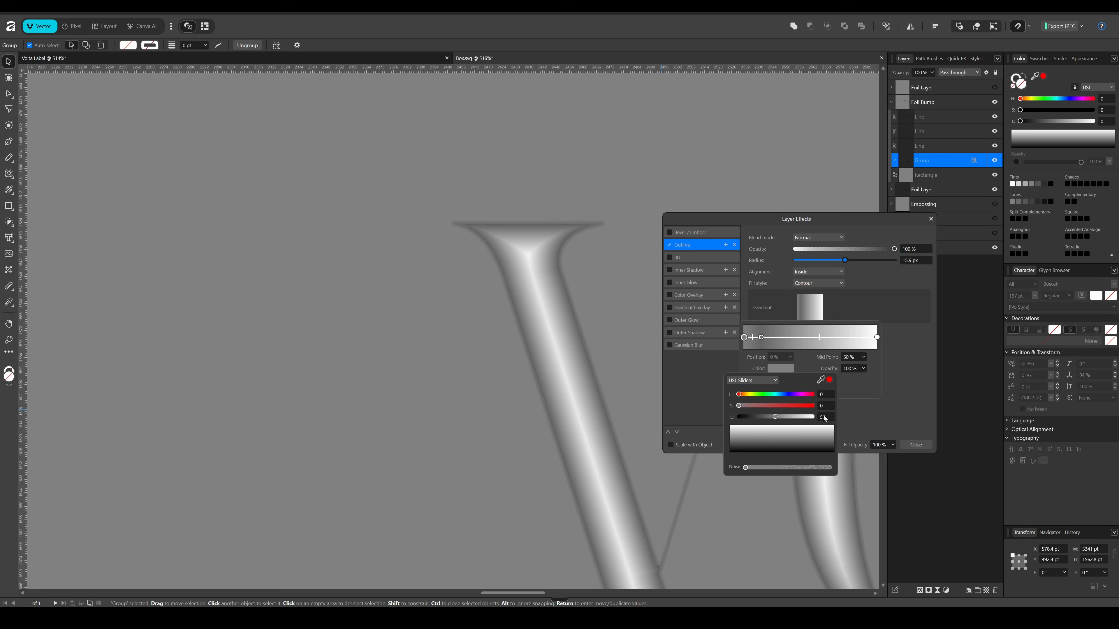
# Move the inner gray stop to 2%, set its mid point to 63%, and close the layer effects.
pyautogui.click(744, 360)
pyautogui.moveTo(760, 338); pyautogui.dragTo(749, 340)
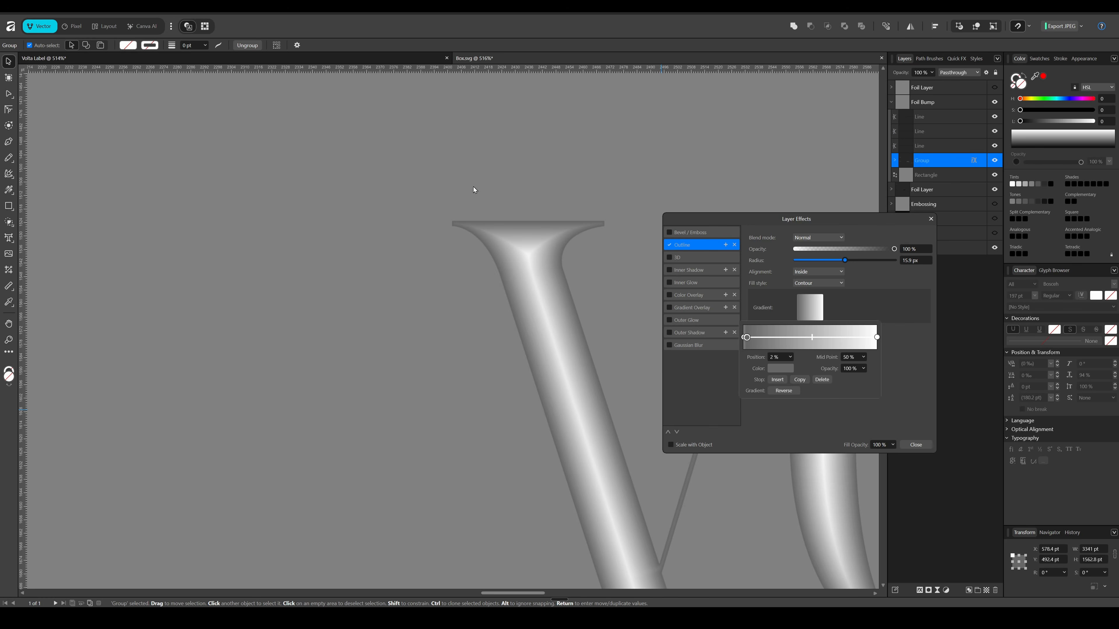
pyautogui.moveTo(813, 341); pyautogui.dragTo(830, 341)
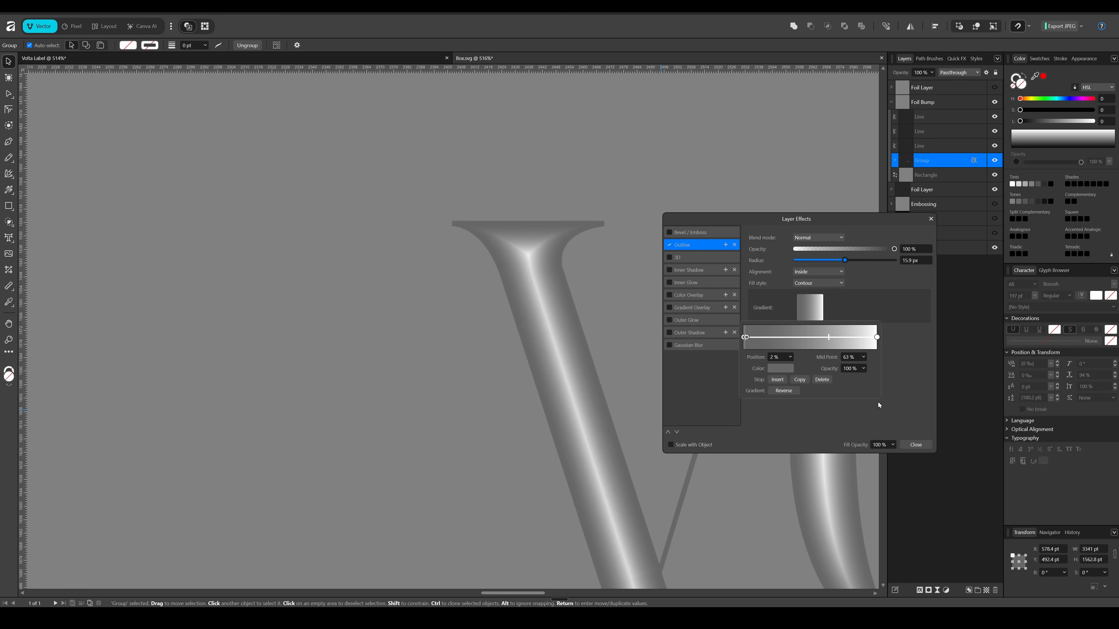
pyautogui.click(909, 356)
pyautogui.click(916, 445)
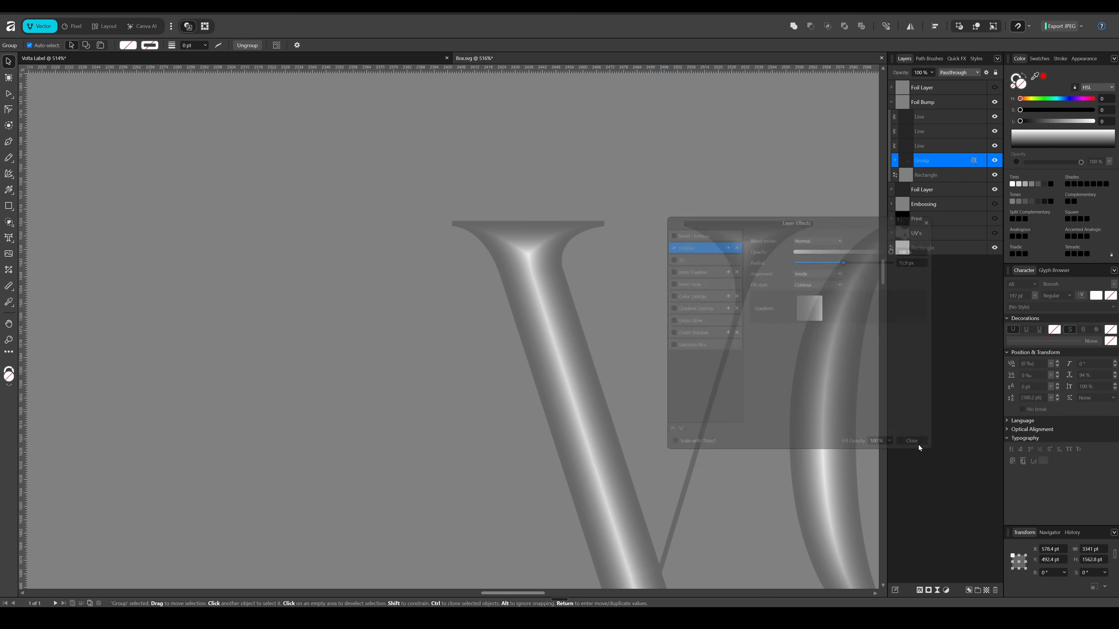
# Export the foil bump map as a 16-bit grayscale TIFF at 8192 px, basing its file name on Box_Foil Bump_v1.
pyautogui.click(11, 26)
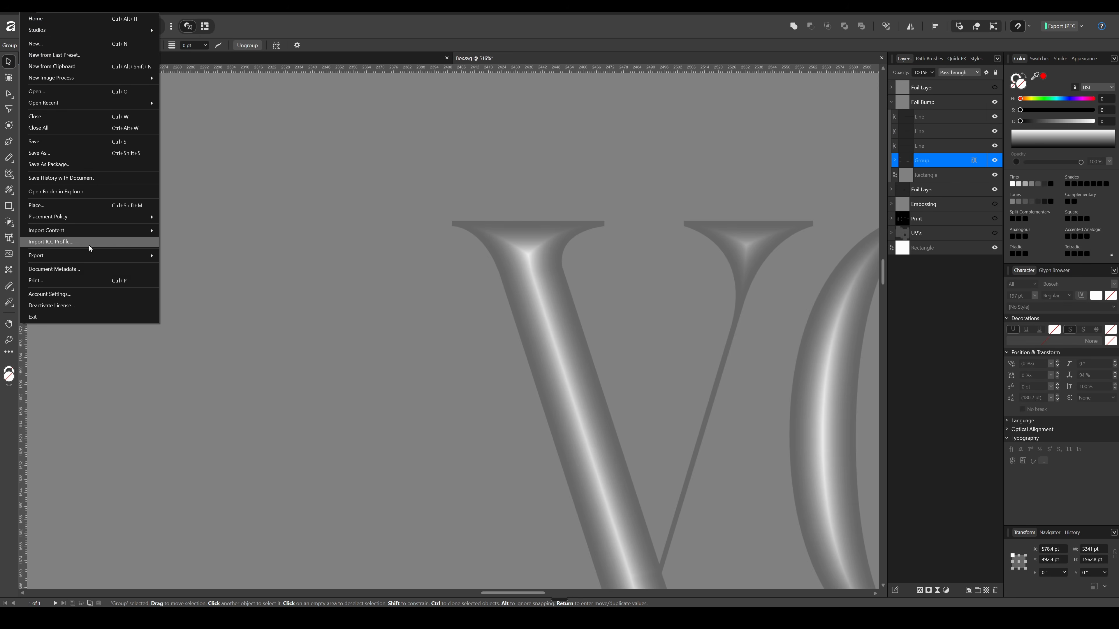
pyautogui.moveTo(85, 257)
pyautogui.click(186, 260)
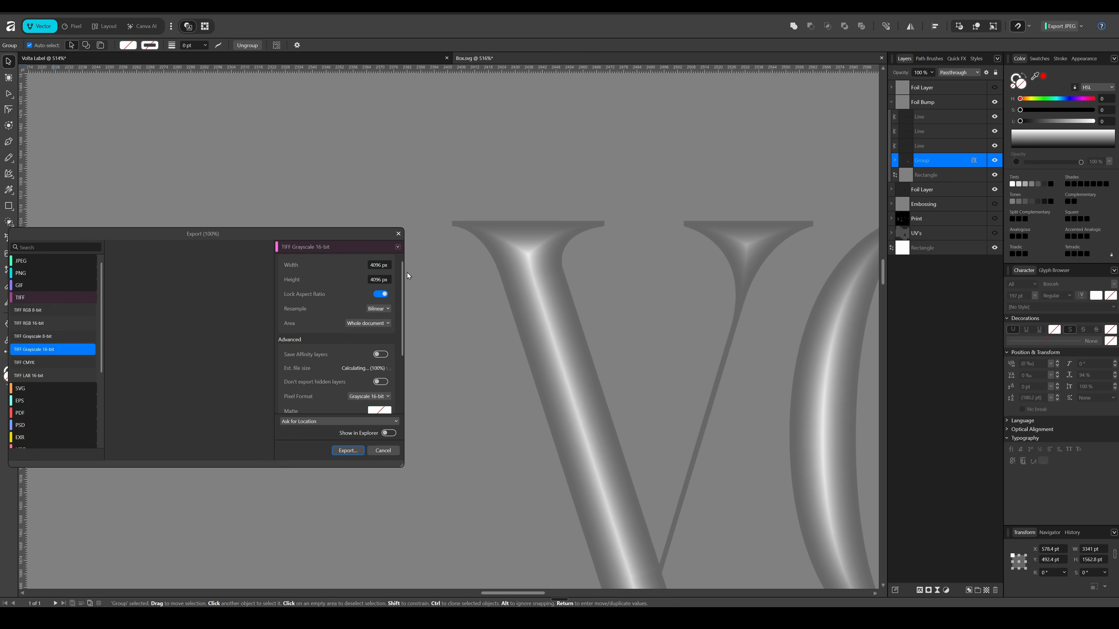
pyautogui.click(384, 265)
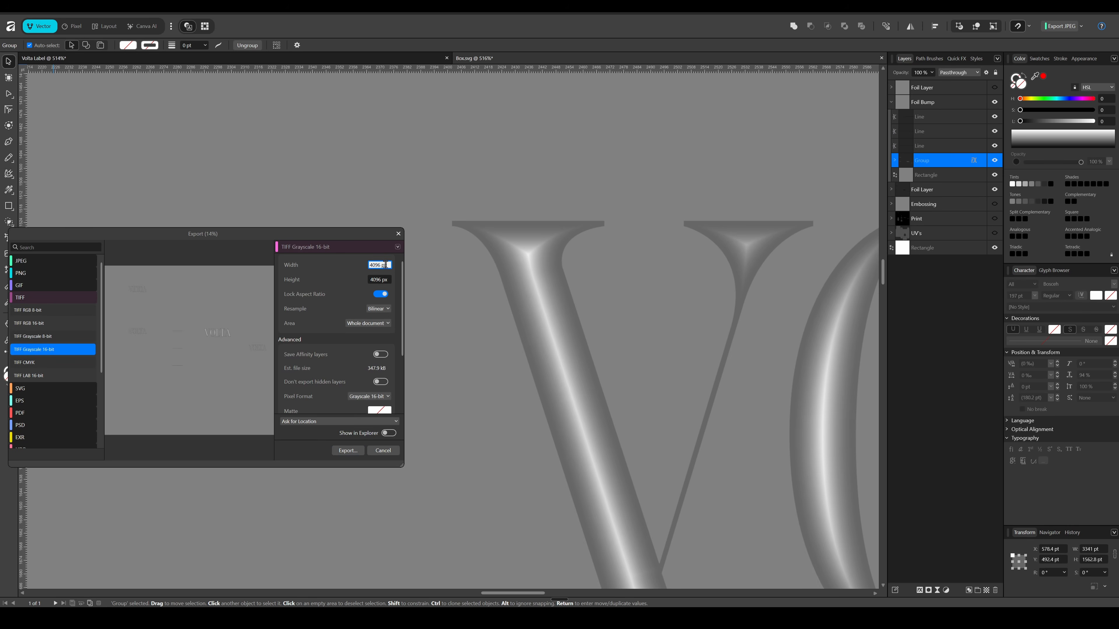
pyautogui.write('8192')
pyautogui.press('Return')
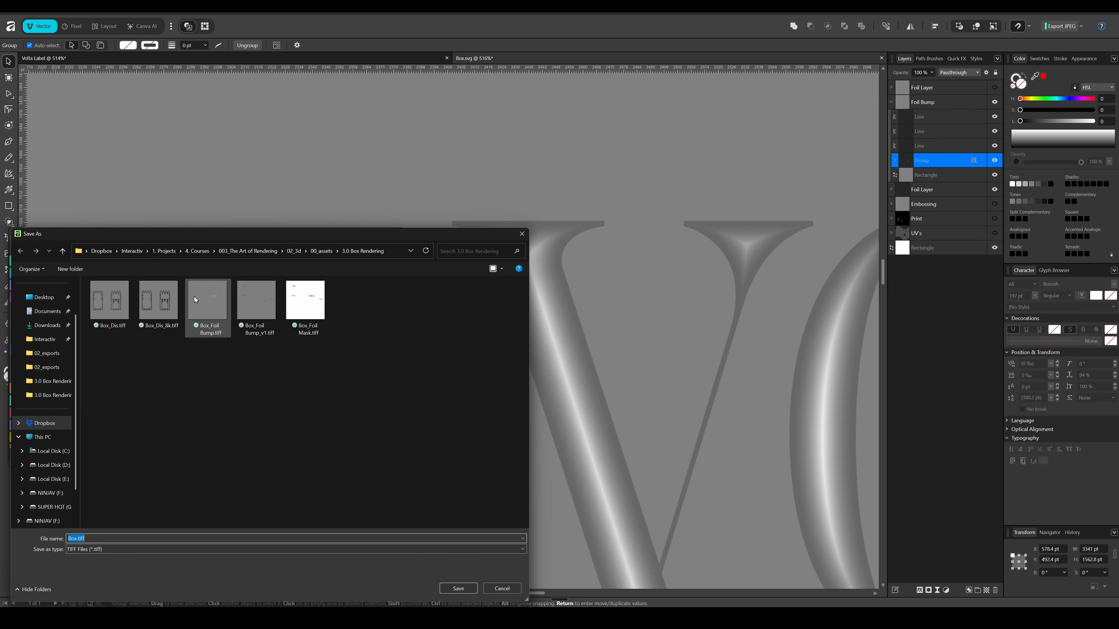
pyautogui.click(248, 317)
pyautogui.click(106, 538)
pyautogui.click(106, 538)
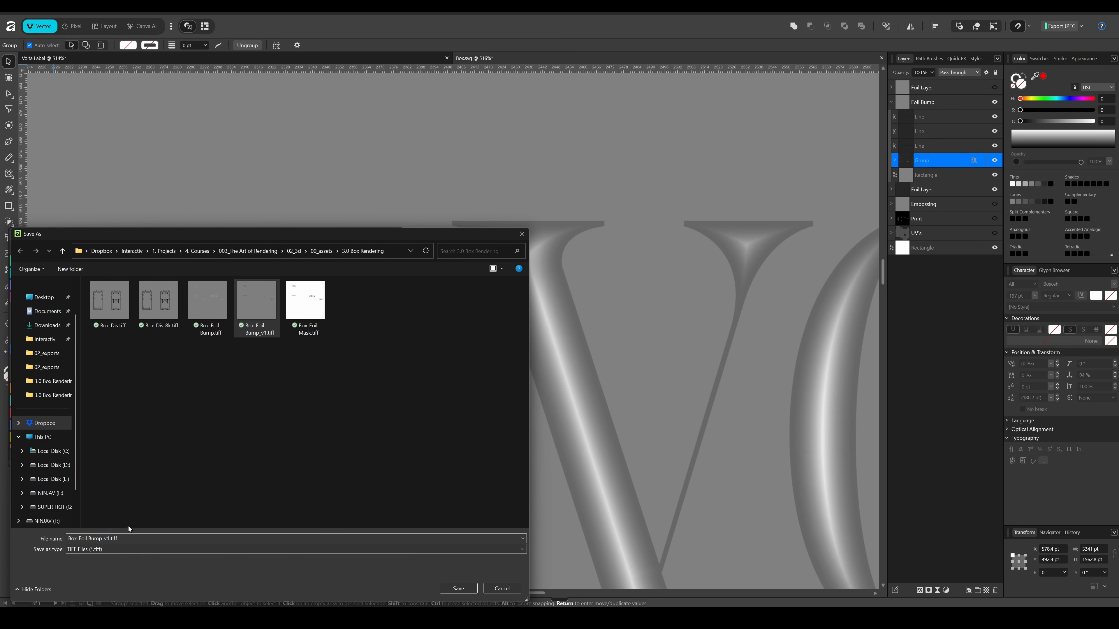
pyautogui.press('Return')
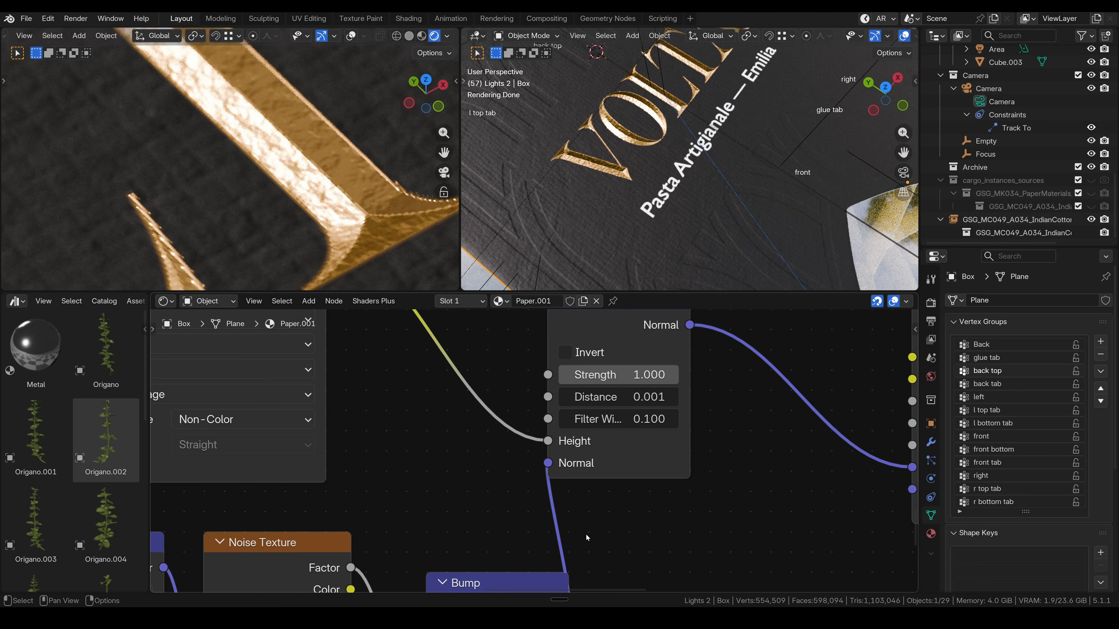
# In Blender, add the newly exported foil bump image to the Paper.001 nodes and connect its Color to the Bump node's Height.
pyautogui.scroll(-3, 641, 552)
pyautogui.moveTo(554, 411); pyautogui.dragTo(620, 448, button='middle')
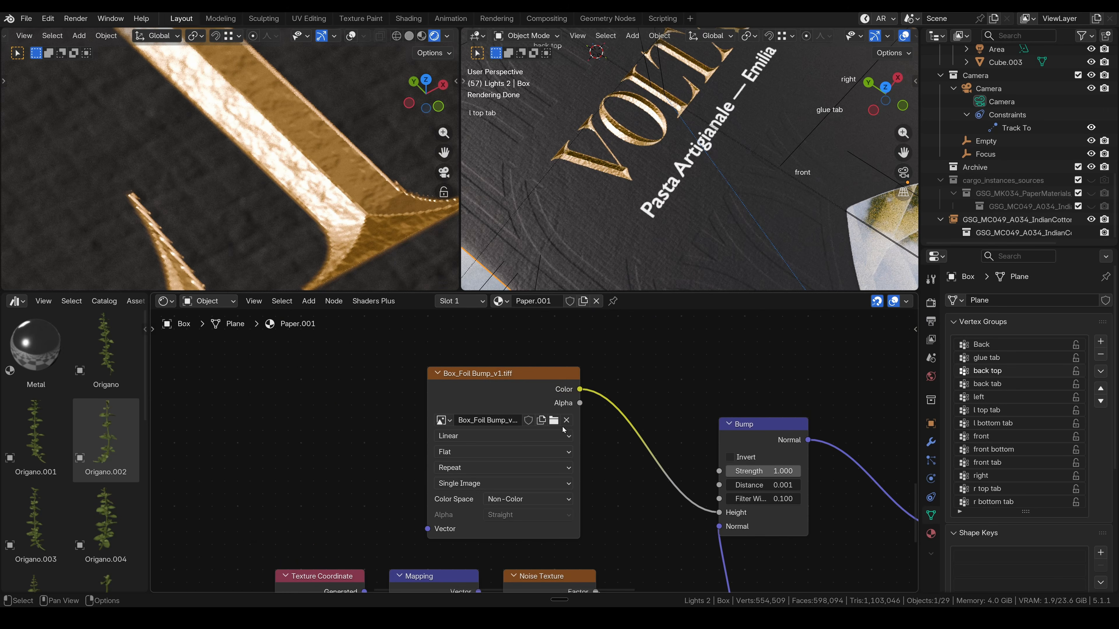
pyautogui.moveTo(599, 391); pyautogui.dragTo(307, 363)
pyautogui.moveTo(394, 368); pyautogui.dragTo(515, 376)
pyautogui.moveTo(606, 525); pyautogui.dragTo(522, 403, button='middle')
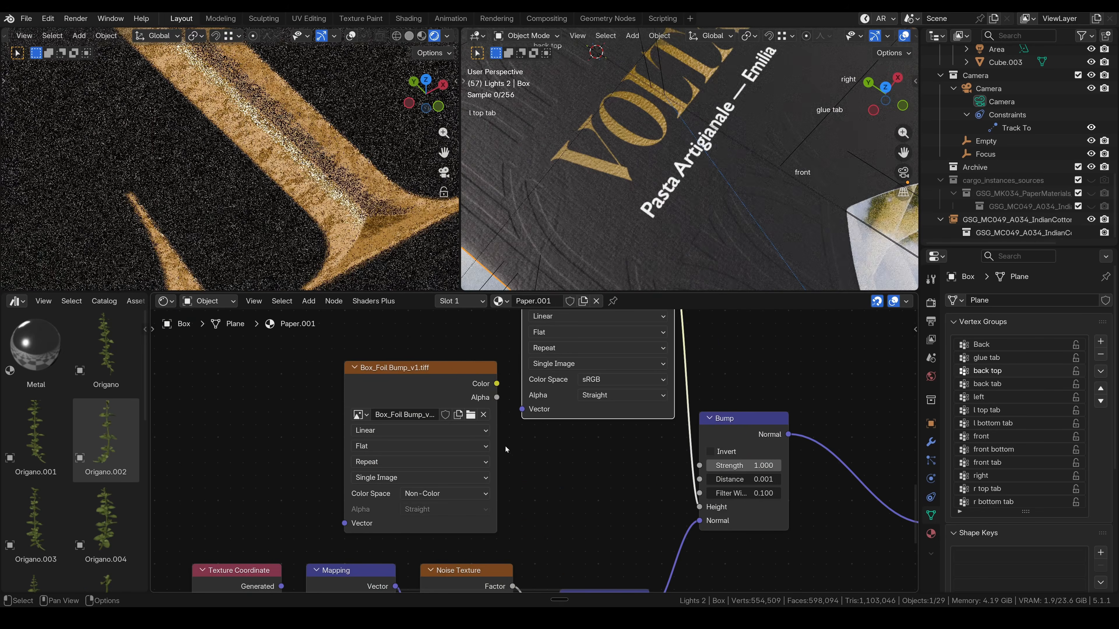
# Set the new foil bump image's color space to Non-Color.
pyautogui.moveTo(572, 479); pyautogui.dragTo(456, 519, button='middle')
pyautogui.click(507, 421)
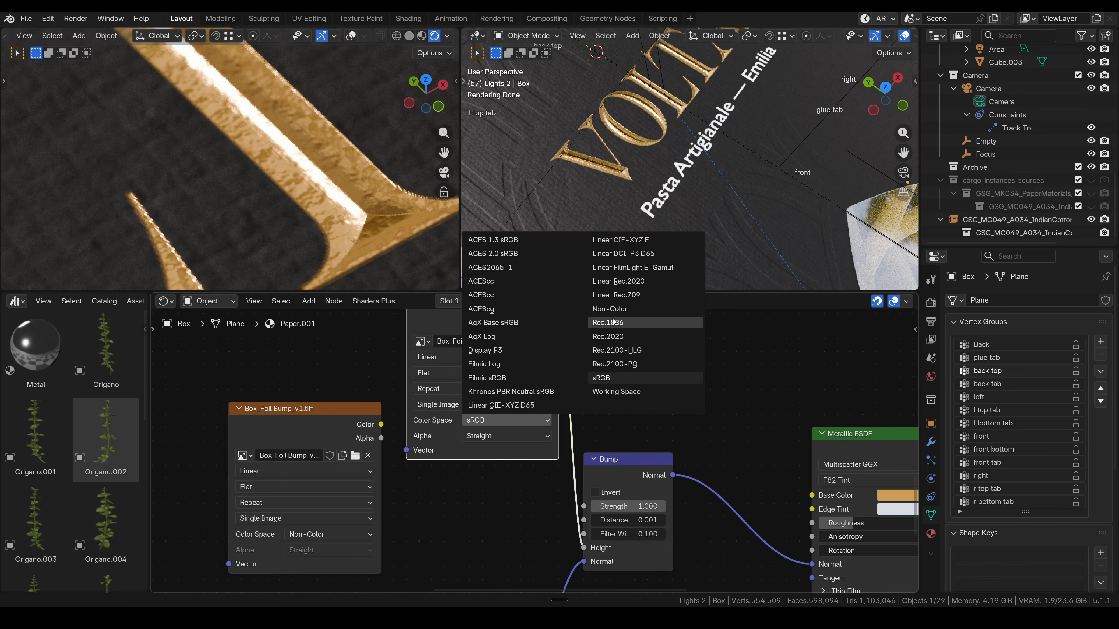
pyautogui.click(609, 309)
# Inspect the VOLTA lettering with the new bump map, from the whole word to the O's contours.
pyautogui.moveTo(244, 175); pyautogui.dragTo(251, 220, button='middle')
pyautogui.scroll(-4, 251, 220)
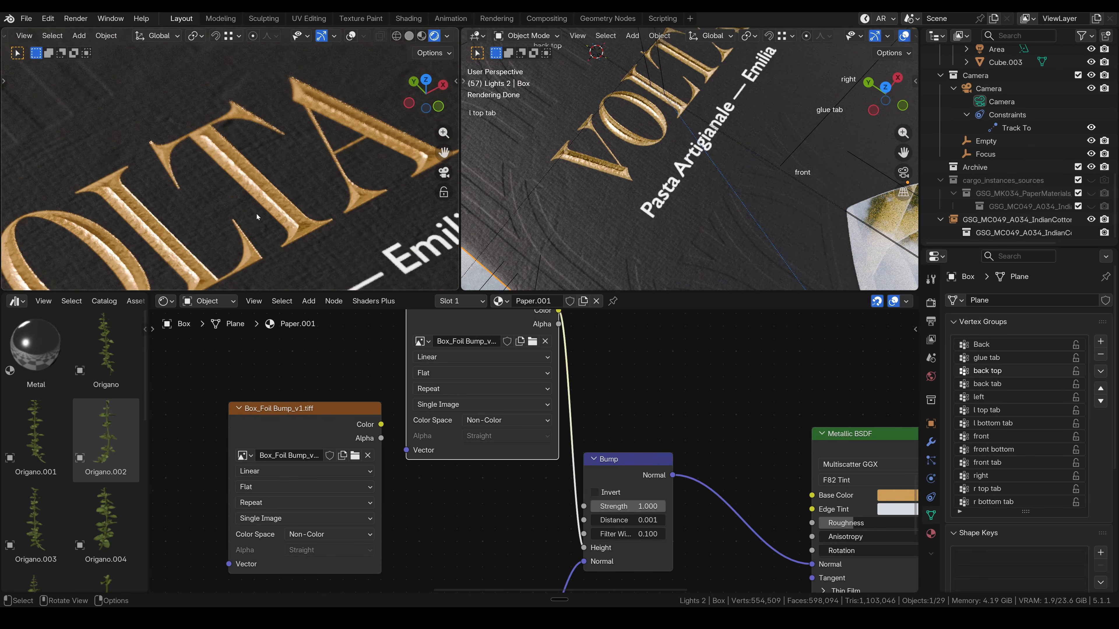
pyautogui.keyDown('shift'); pyautogui.moveTo(178, 241); pyautogui.dragTo(235, 150, button='middle'); pyautogui.keyUp('shift')
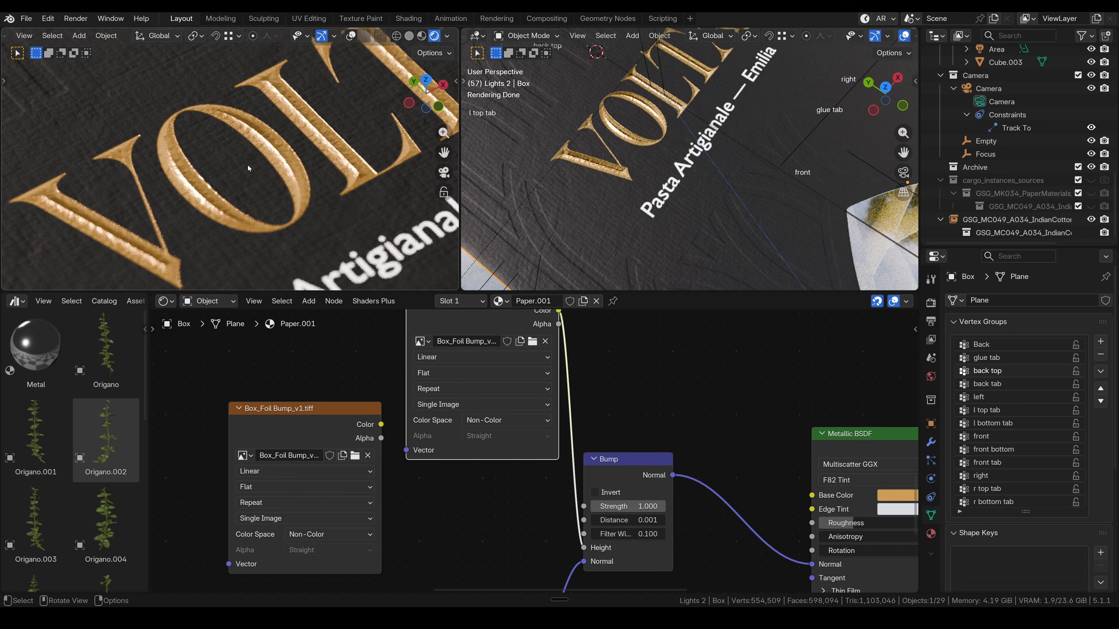
pyautogui.scroll(-3, 253, 165)
pyautogui.scroll(4, 260, 155)
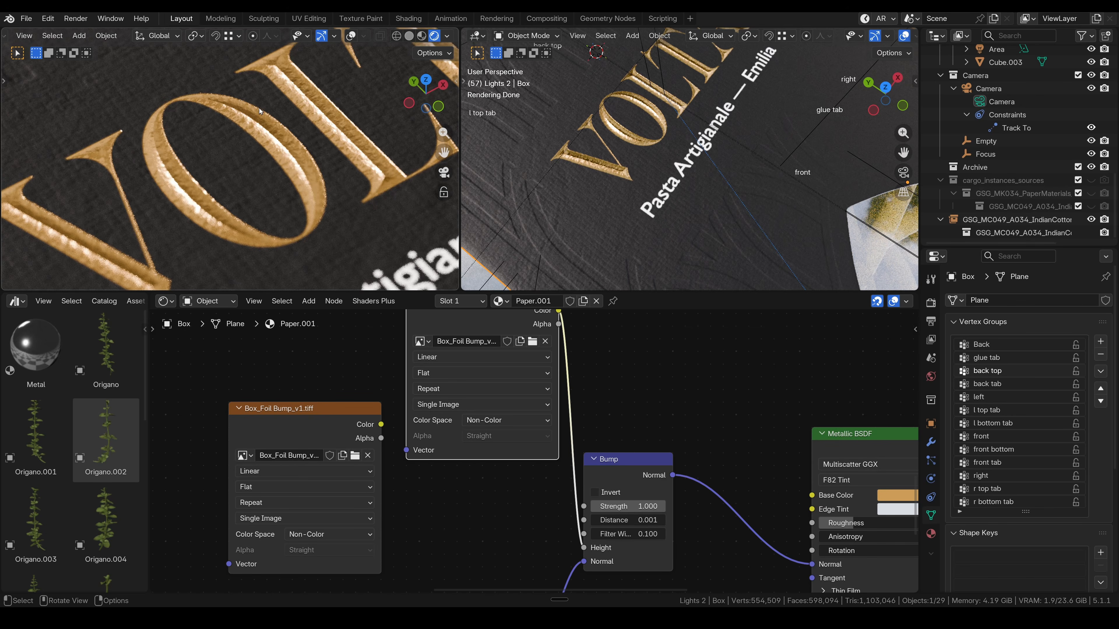
pyautogui.scroll(5, 266, 130)
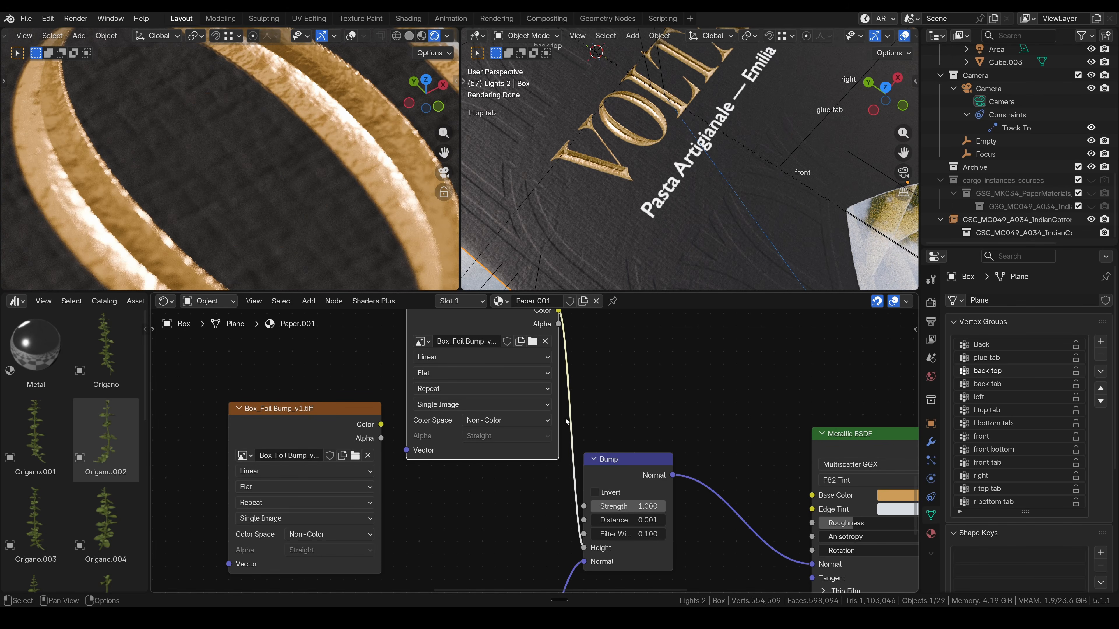
# In Affinity, set the lettering outline gradient's mid point to 23% and close the layer effects.
pyautogui.hotkey('alt', 'Tab')
pyautogui.hotkey('alt', 'Tab')
pyautogui.hotkey('alt', 'Tab')
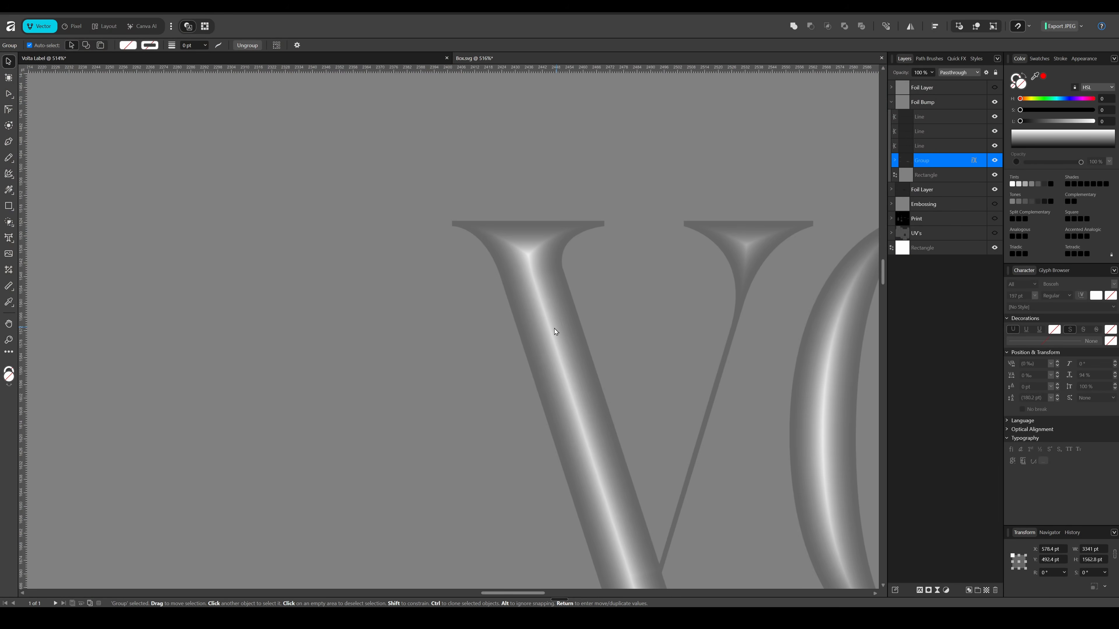
pyautogui.click(974, 160)
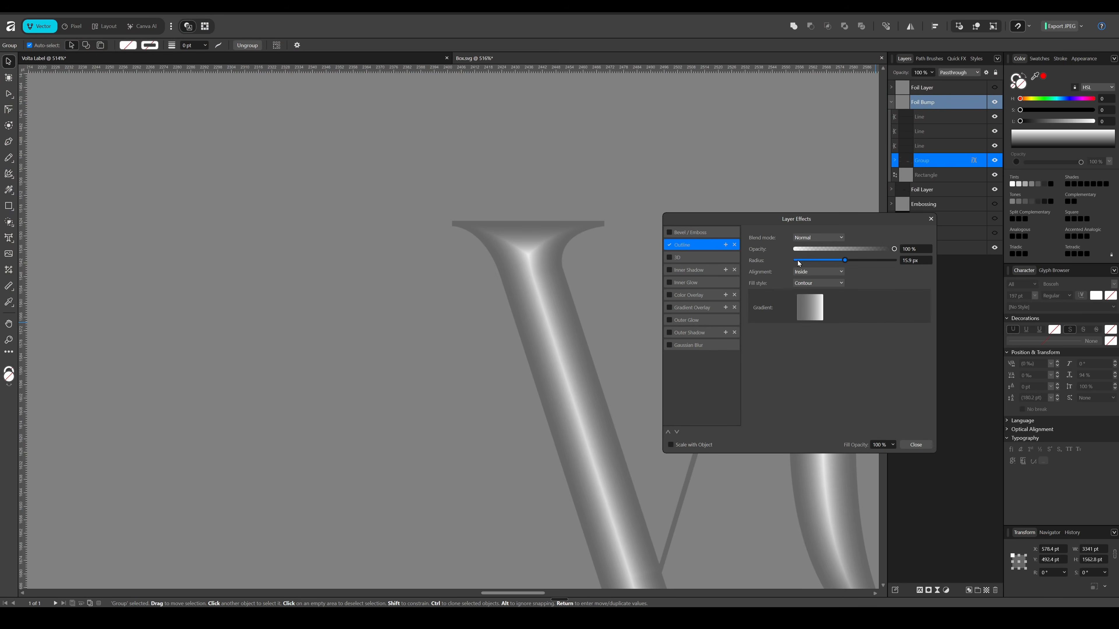
pyautogui.click(816, 310)
pyautogui.moveTo(805, 340); pyautogui.dragTo(778, 345)
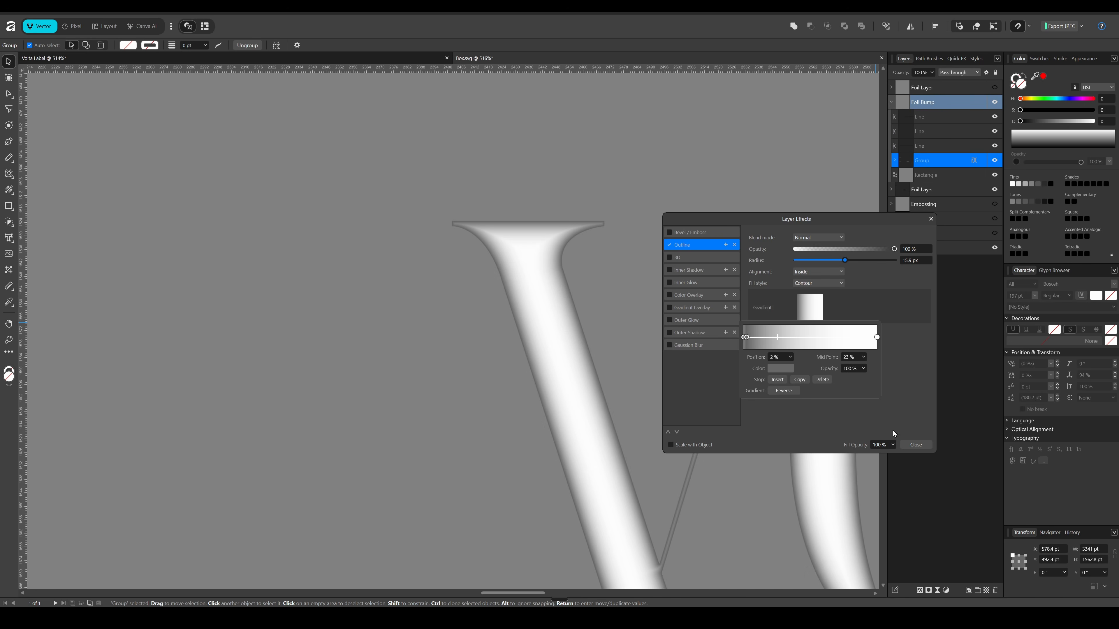
pyautogui.click(916, 445)
pyautogui.click(916, 444)
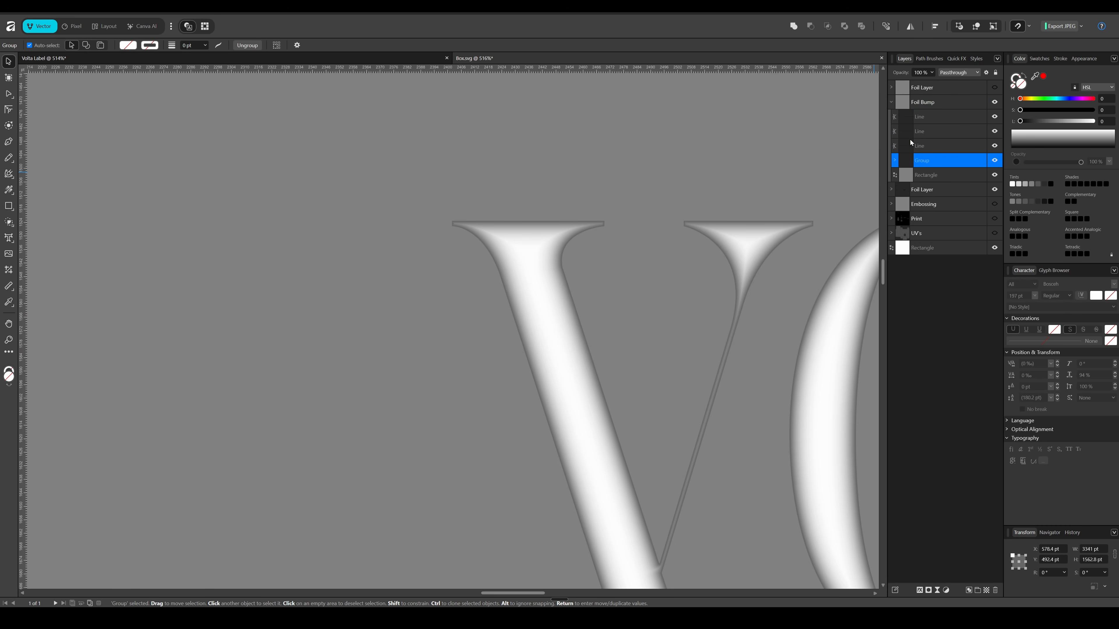
pyautogui.click(894, 160)
pyautogui.click(960, 175)
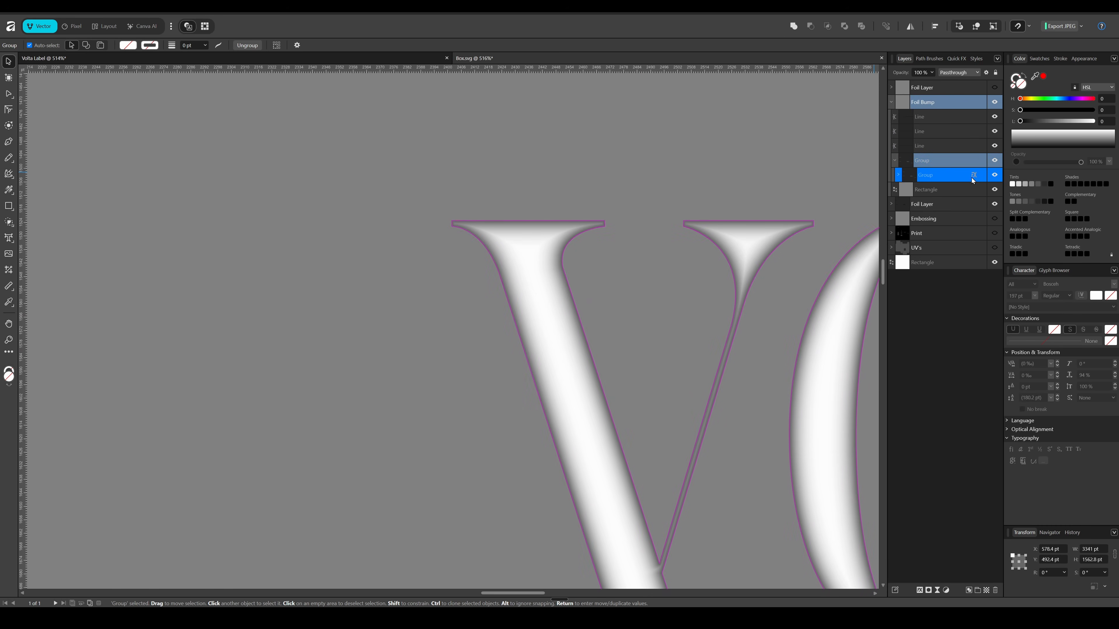
pyautogui.click(975, 176)
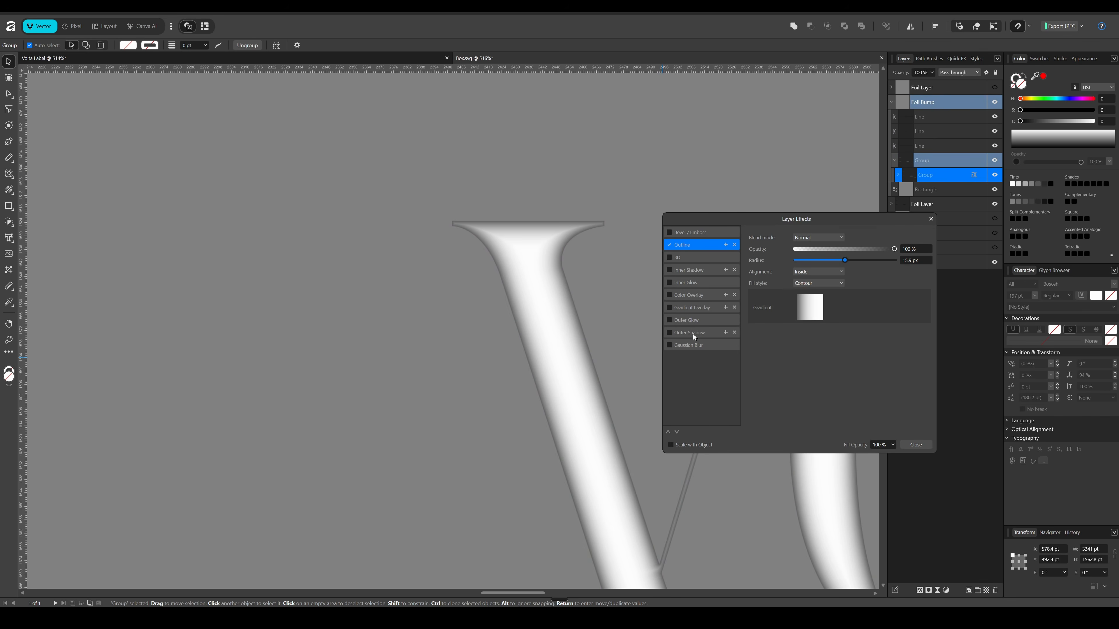
pyautogui.click(930, 220)
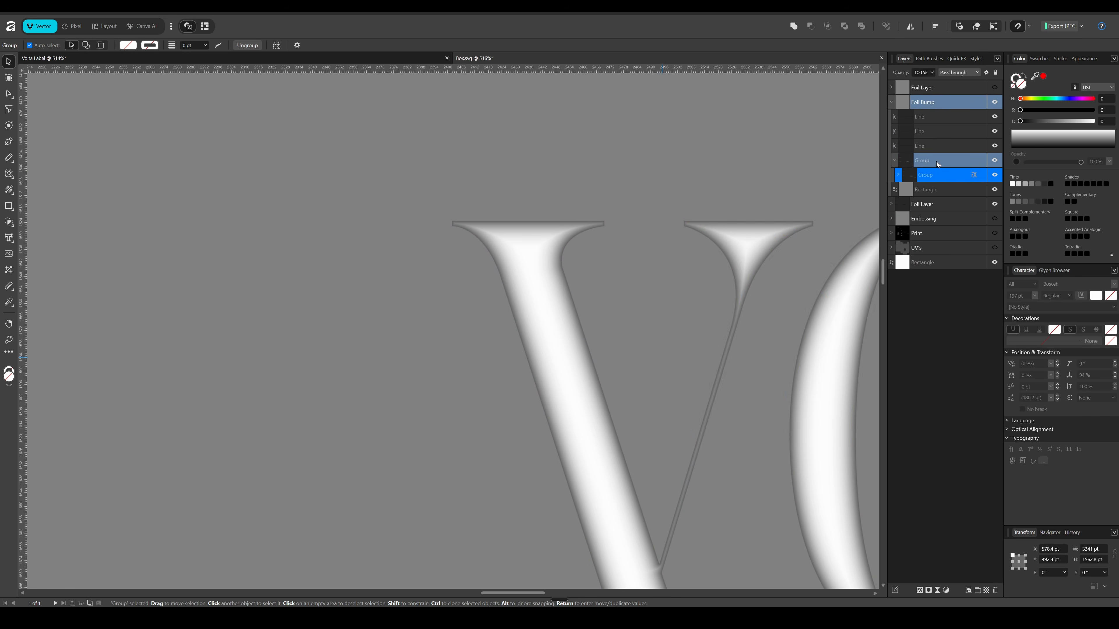
# Apply a 0.5 px Gaussian Blur layer effect to the outer lettering group in Foil Bump.
pyautogui.click(917, 156)
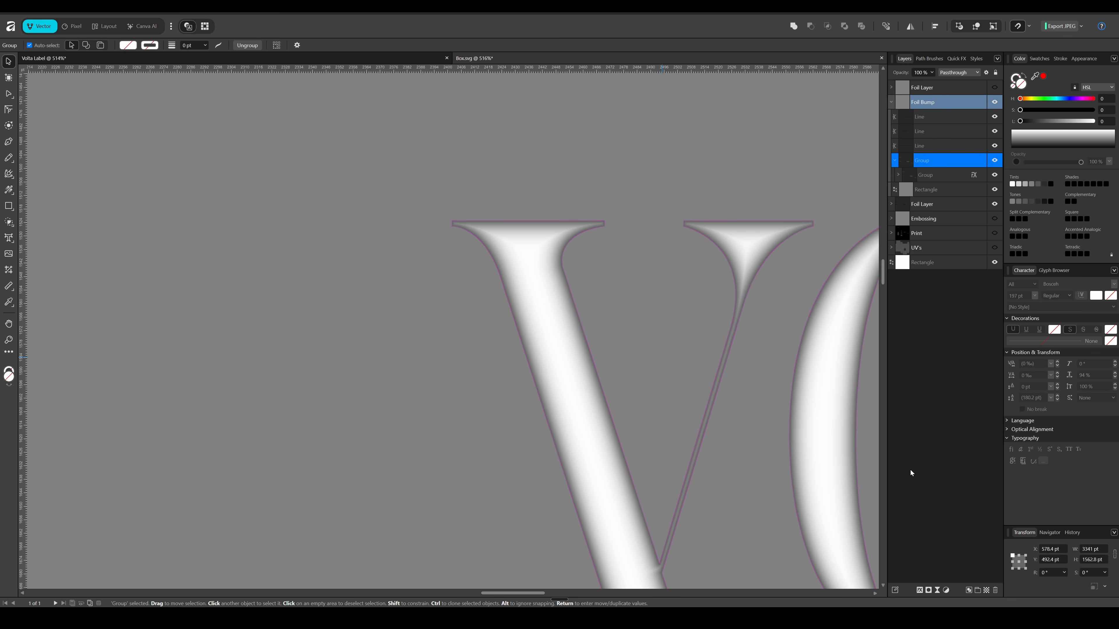
pyautogui.click(919, 590)
pyautogui.click(683, 347)
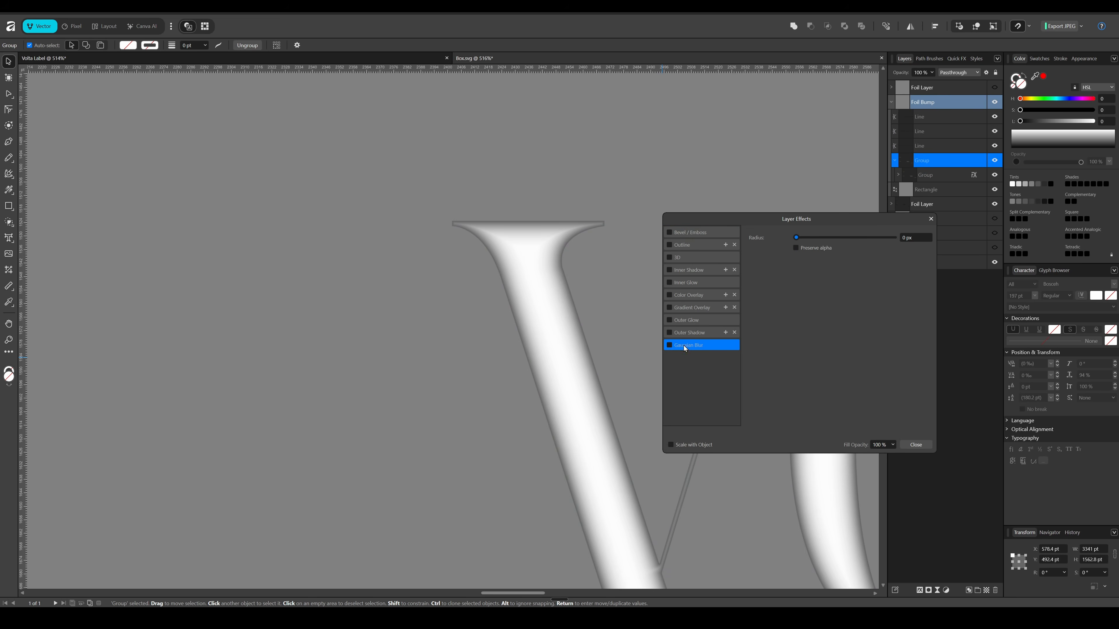
pyautogui.click(669, 346)
pyautogui.click(802, 238)
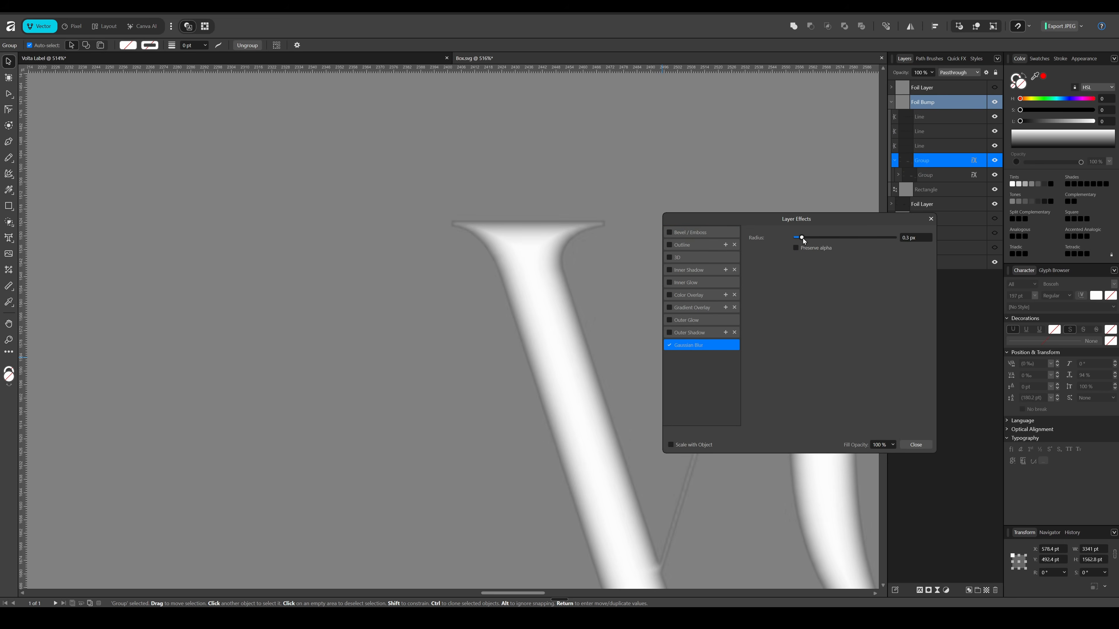
pyautogui.moveTo(803, 240); pyautogui.dragTo(805, 238)
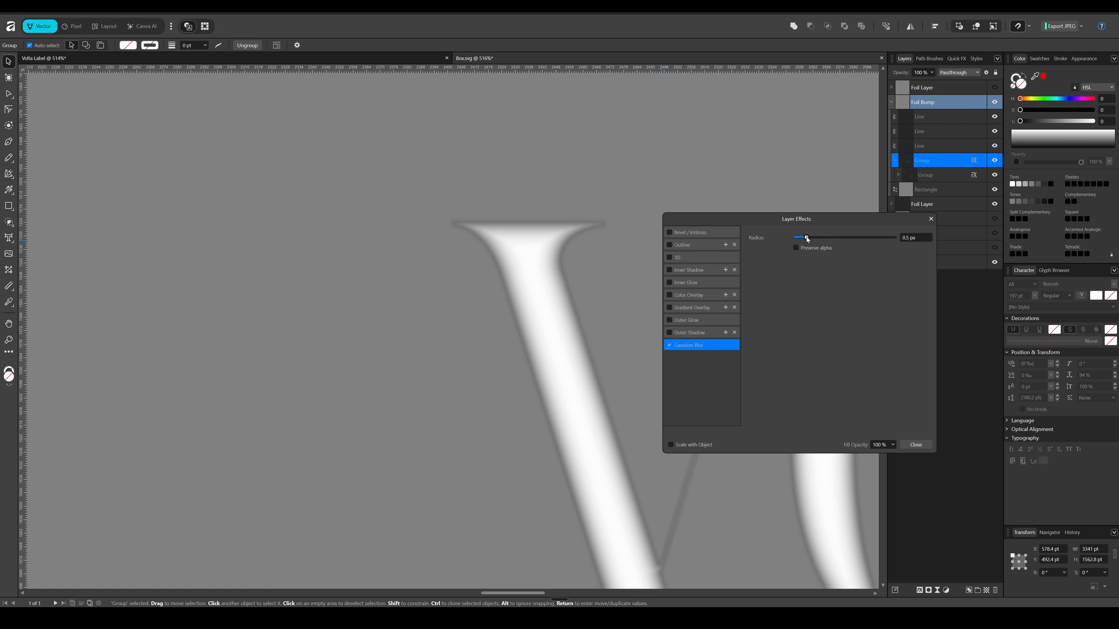
pyautogui.click(916, 445)
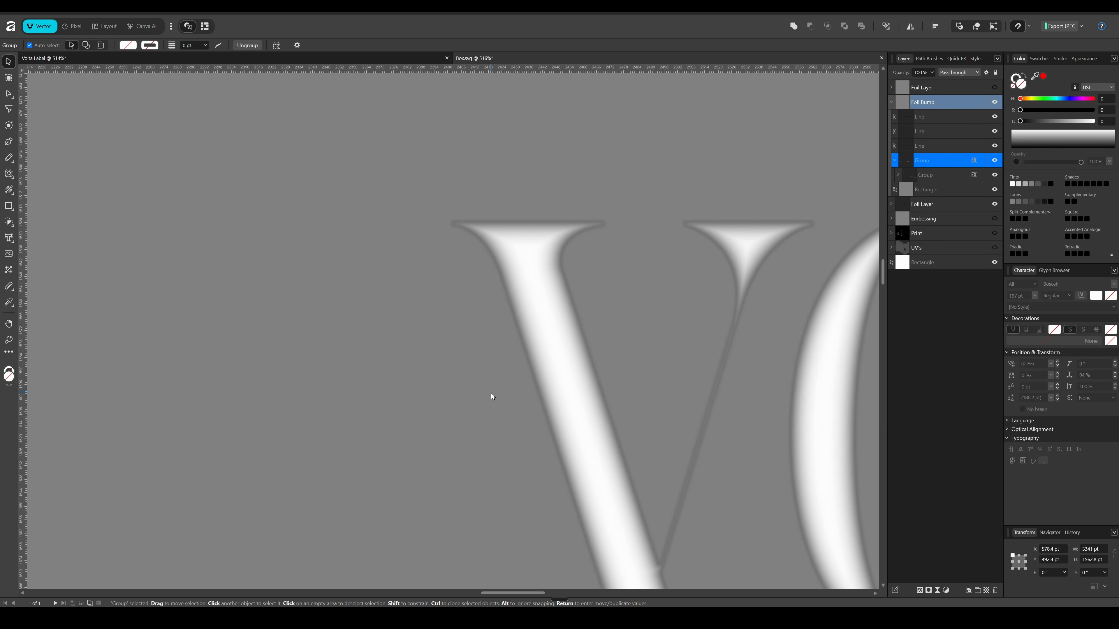
# Export the blurred bump map as a 16-bit grayscale TIFF at double the 4096 px size, named Box_Foil Bump_v3.
pyautogui.hotkey('ctrl', 'alt', 'shift', 's')
pyautogui.click(389, 265)
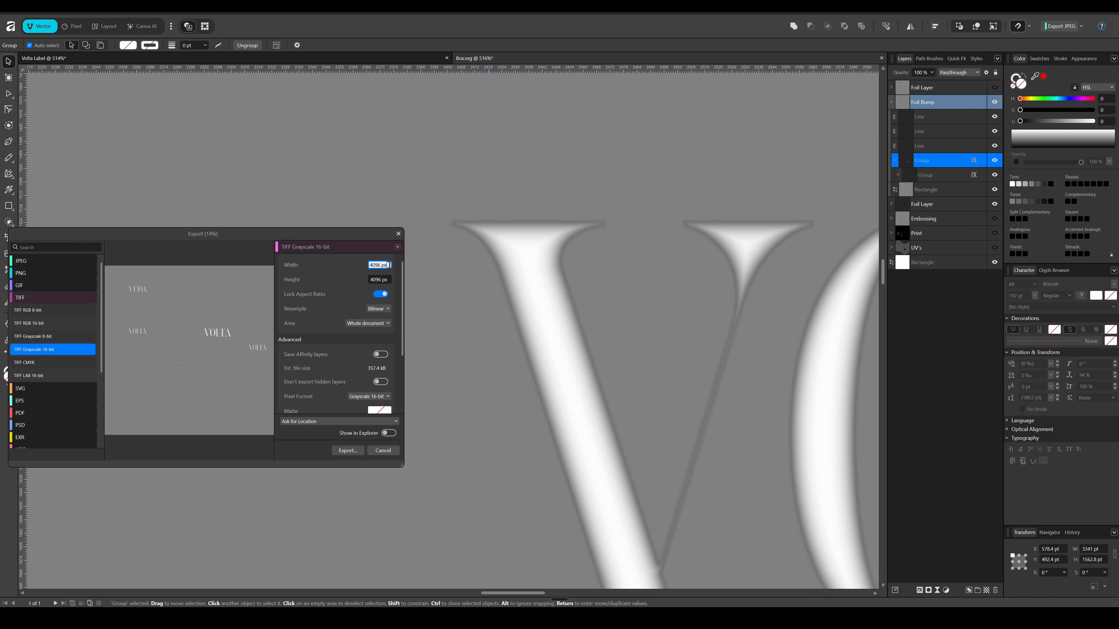
pyautogui.write('*2')
pyautogui.press('Return')
pyautogui.click(348, 451)
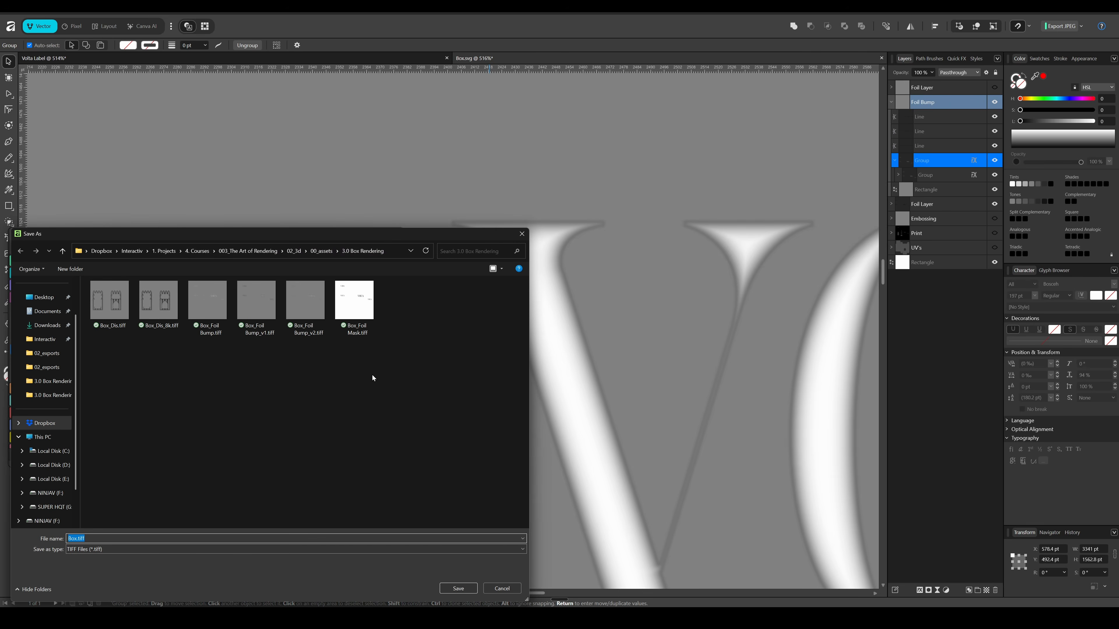
pyautogui.click(310, 309)
pyautogui.click(110, 539)
pyautogui.click(109, 539)
pyautogui.press('Return')
# Switch to Blender and add the Box_Foil Bump_v3.tiff image to the Paper.001 nodes.
pyautogui.hotkey('alt', 'Tab')
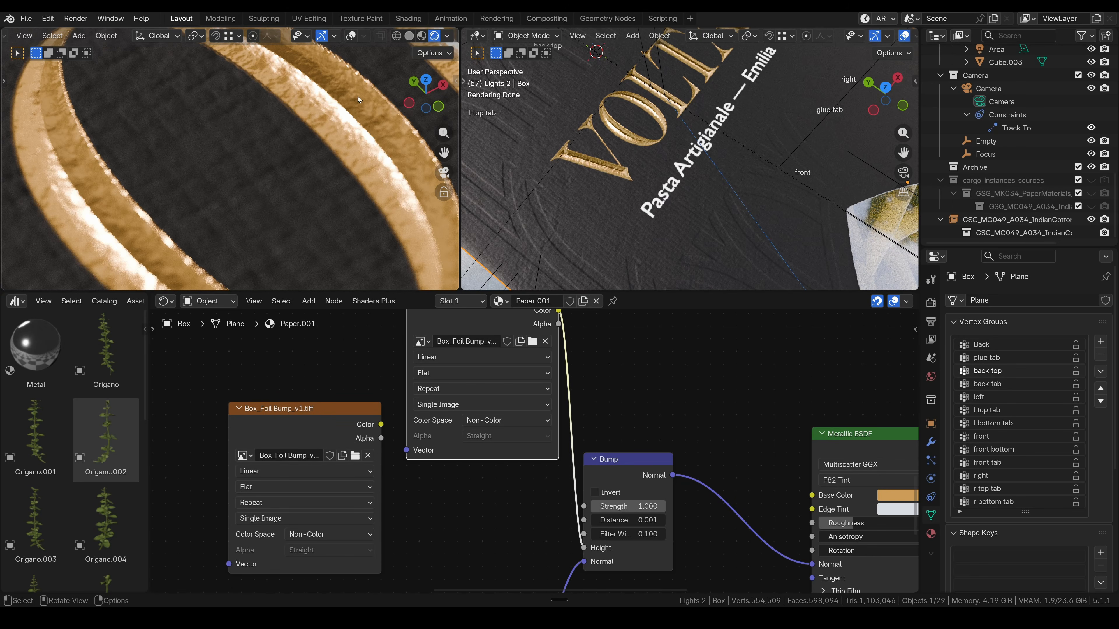
pyautogui.keyDown('shift'); pyautogui.moveTo(654, 220); pyautogui.dragTo(638, 282, button='middle'); pyautogui.keyUp('shift')
pyautogui.scroll(2, 637, 282)
pyautogui.scroll(-2, 639, 419)
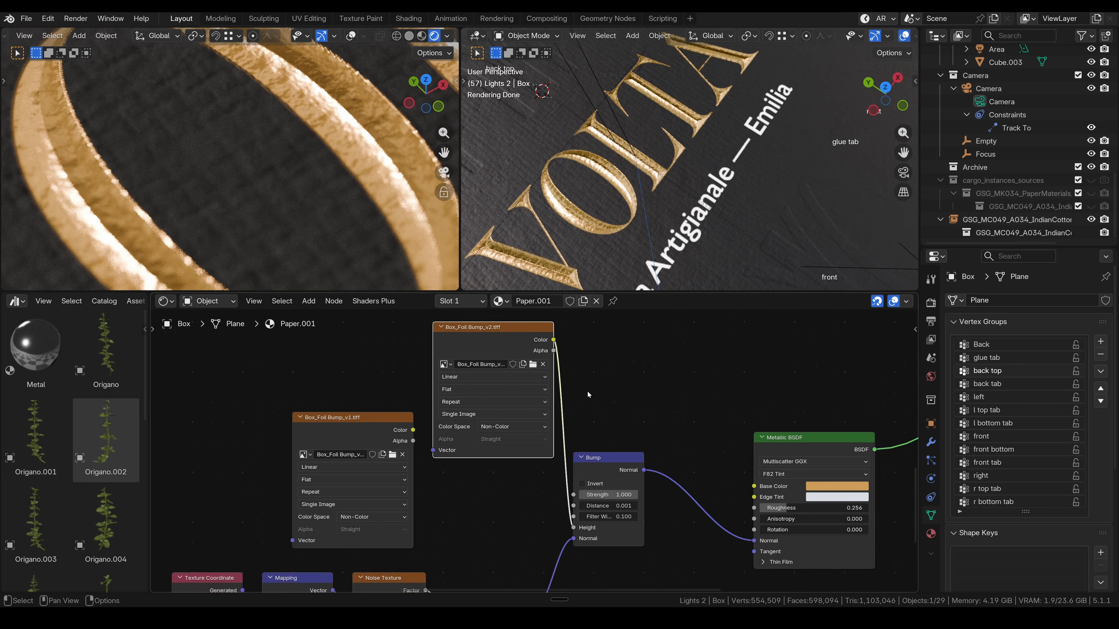
pyautogui.moveTo(603, 392); pyautogui.dragTo(652, 410, button='middle')
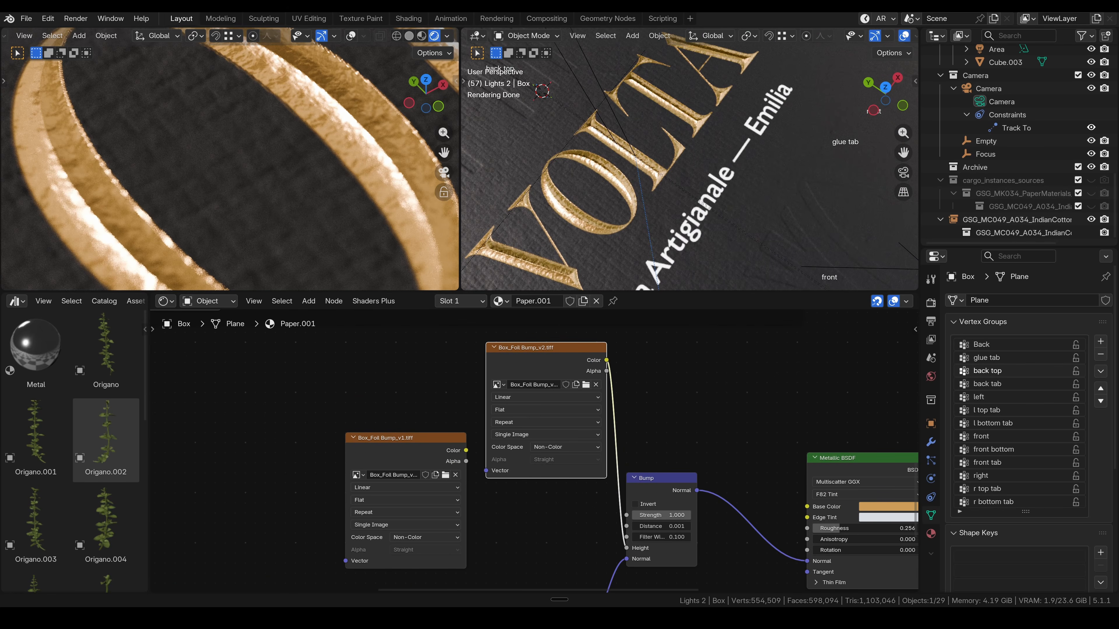
pyautogui.moveTo(276, 414); pyautogui.dragTo(258, 415)
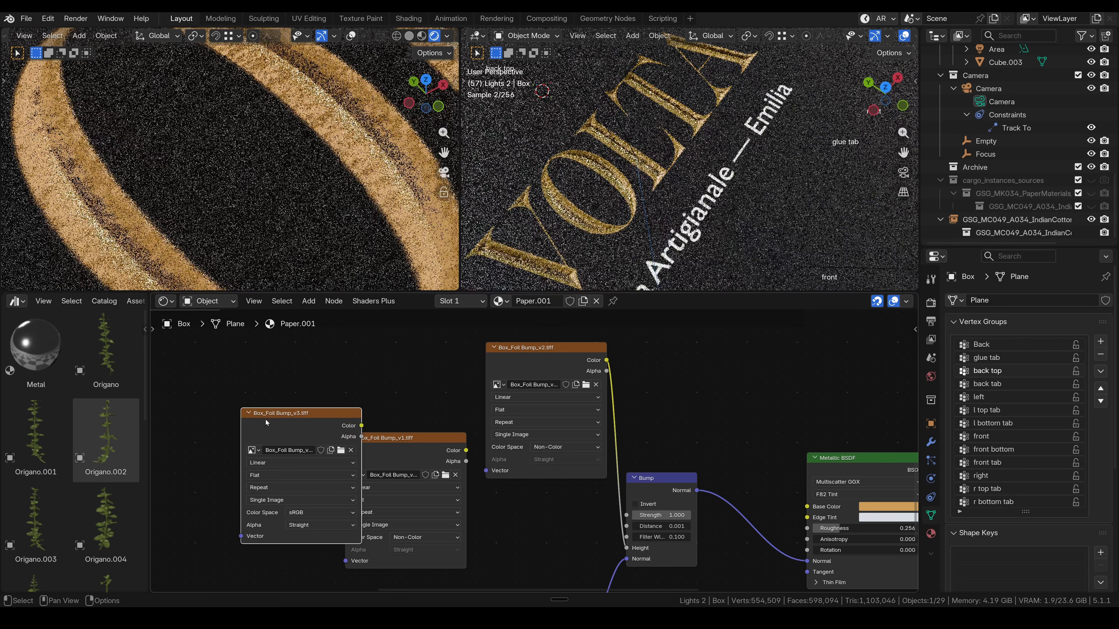
# Replace the v1 and v2 foil bump image nodes with v3, connecting its Color to the Bump node's Height.
pyautogui.click(399, 439)
pyautogui.press('x')
pyautogui.moveTo(541, 368); pyautogui.dragTo(451, 459)
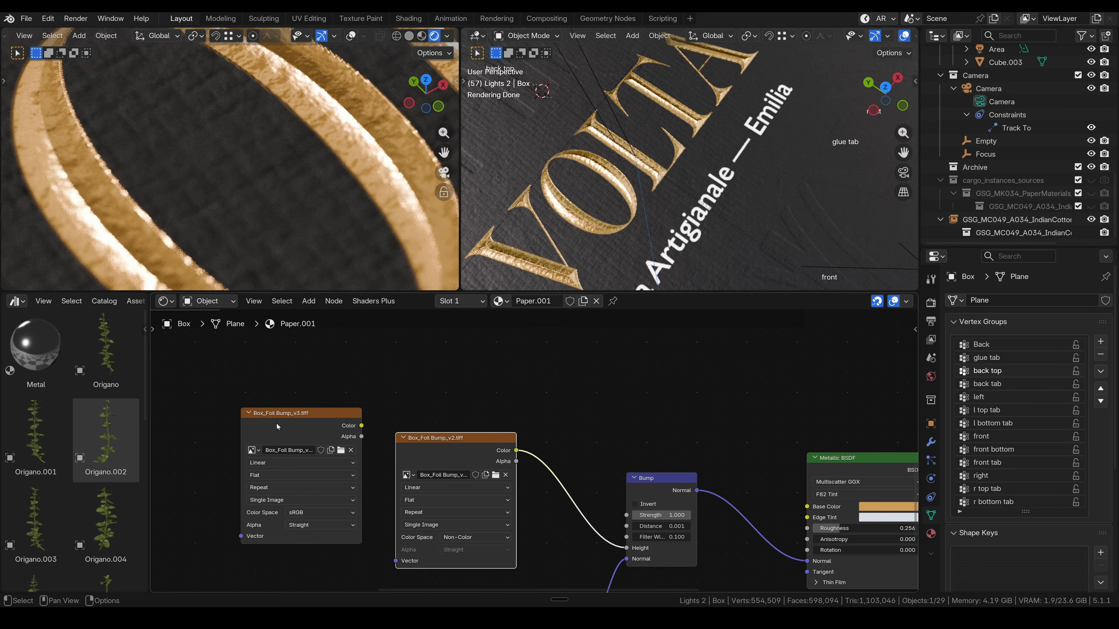
pyautogui.moveTo(362, 426); pyautogui.dragTo(626, 548)
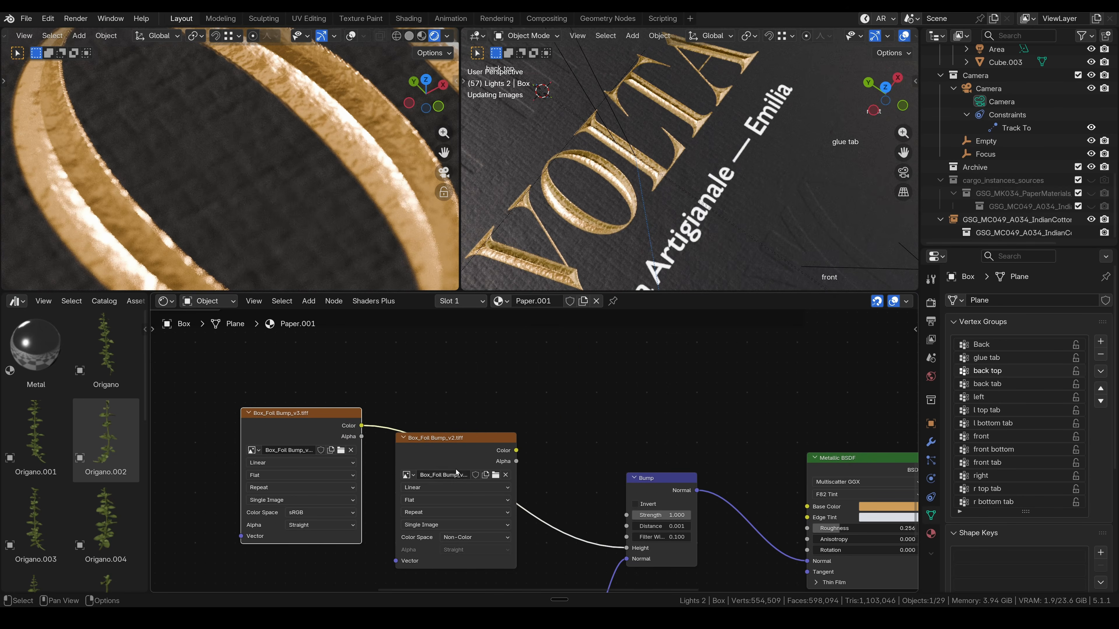
pyautogui.press('x')
# Set the v3 foil bump image's color space to Non-Color and place its node beside the Bump node.
pyautogui.click(311, 514)
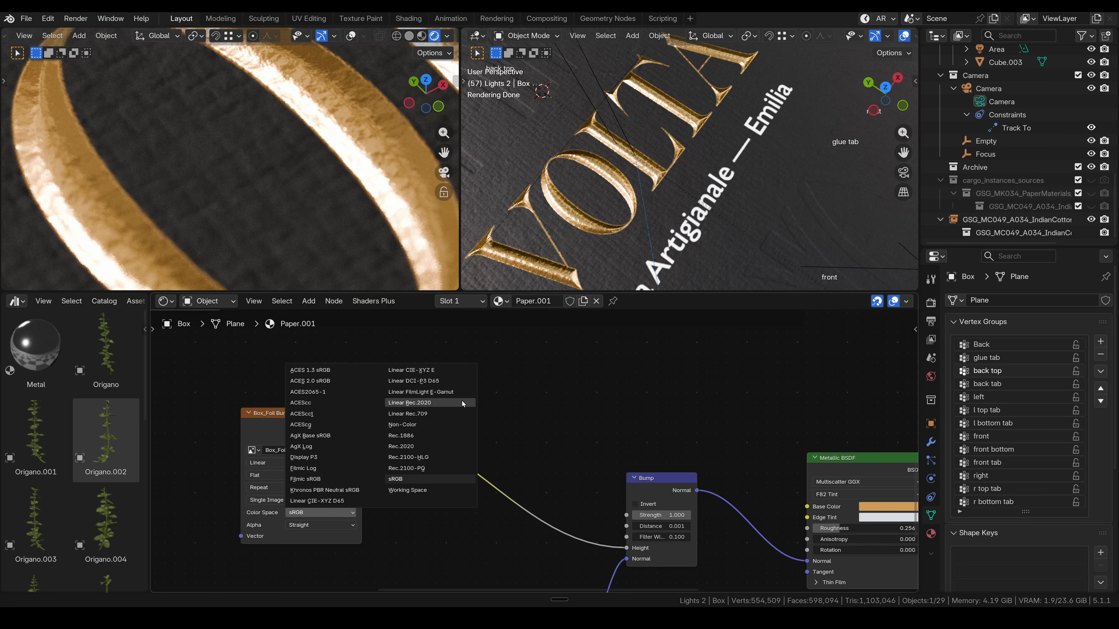
pyautogui.click(420, 422)
pyautogui.moveTo(293, 410); pyautogui.dragTo(488, 445)
# Inspect the VOLTA lettering with the blurred v3 bump map, from the L's serif to the whole word.
pyautogui.scroll(-4, 336, 177)
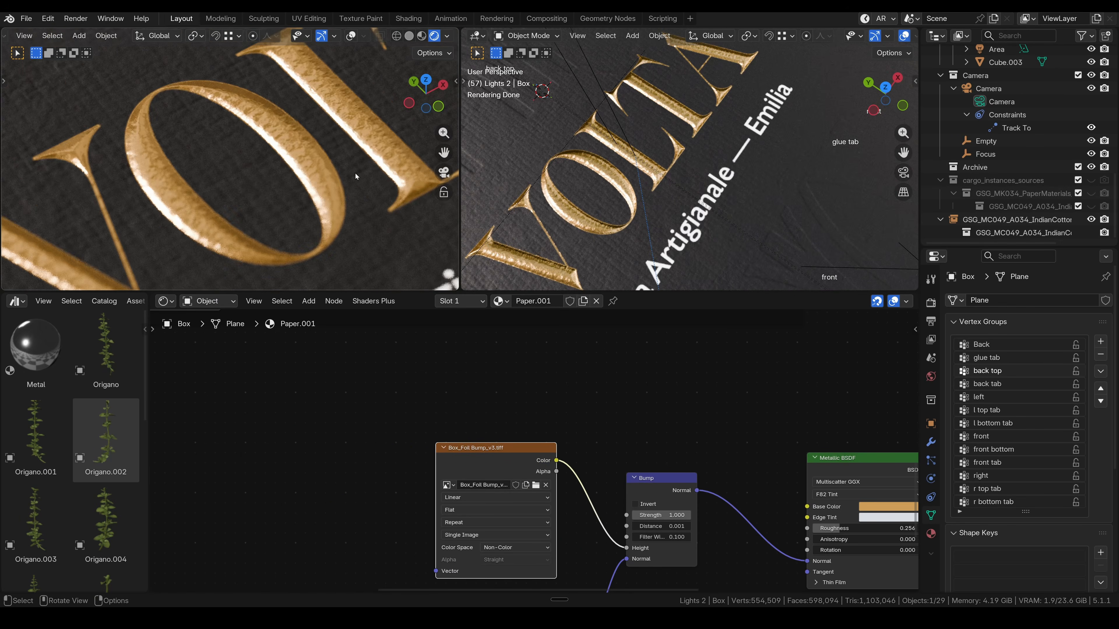
pyautogui.scroll(-2, 181, 140)
pyautogui.moveTo(182, 140); pyautogui.dragTo(264, 158, button='middle')
pyautogui.scroll(3, 345, 174)
pyautogui.scroll(2, 203, 190)
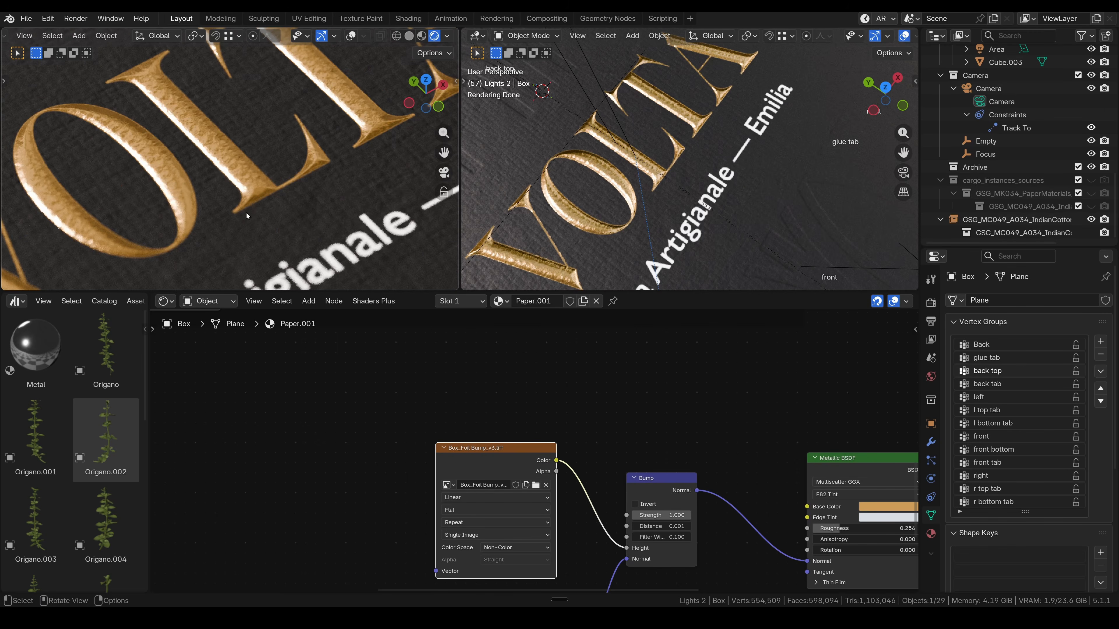
pyautogui.scroll(-1, 317, 166)
pyautogui.scroll(5, 308, 172)
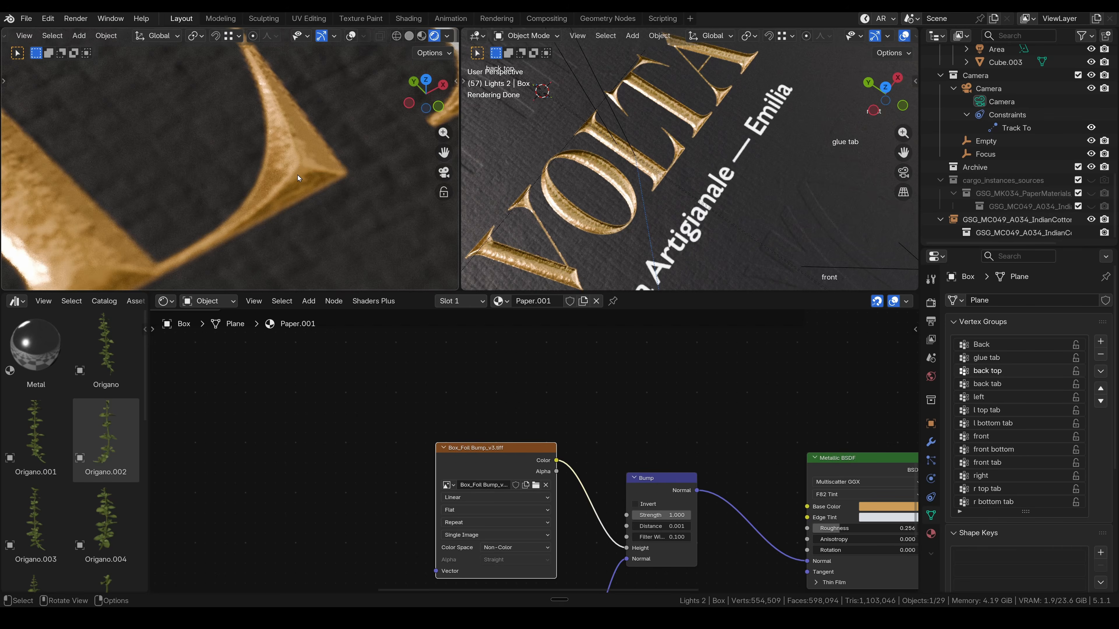
pyautogui.scroll(-3, 233, 192)
pyautogui.scroll(3, 265, 177)
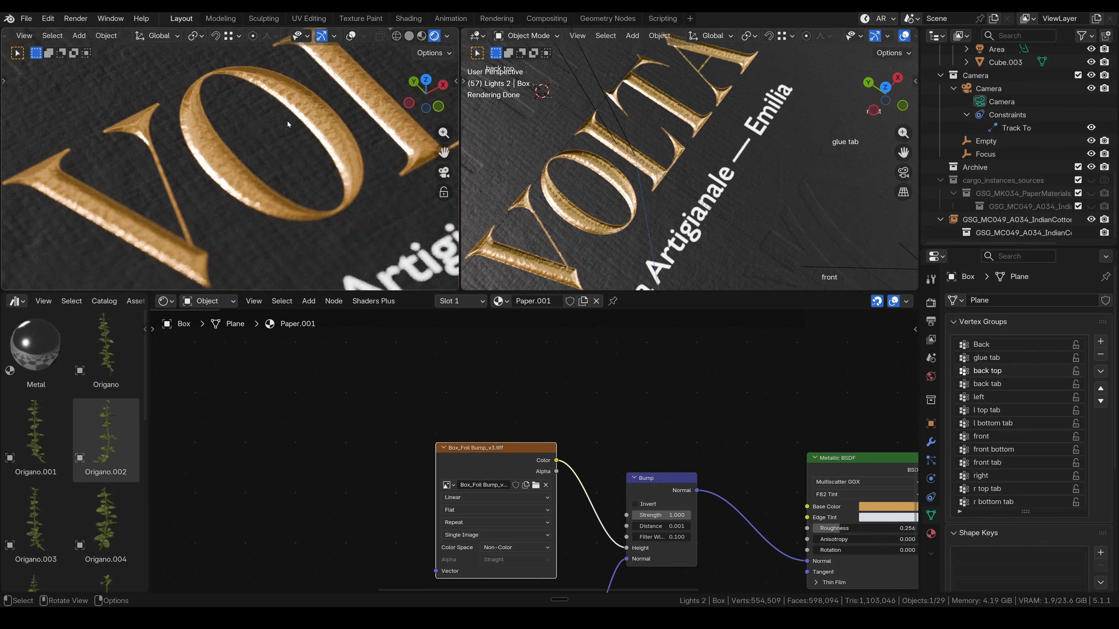
pyautogui.scroll(-5, 313, 152)
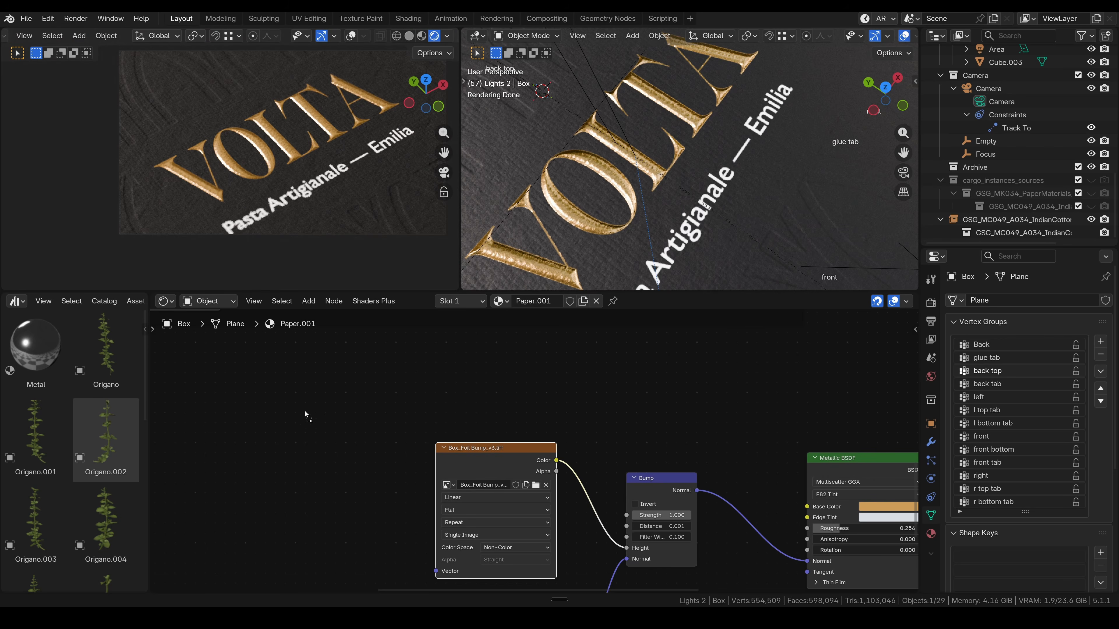
# Add the Box_Foil Bump_v1.tiff image again and connect its Color to the Bump node's Height.
pyautogui.moveTo(325, 405); pyautogui.dragTo(326, 405)
pyautogui.moveTo(400, 424); pyautogui.dragTo(629, 547)
# Examine the VOLTA lettering with the v1 bump map up close, as a whole word and on the full box.
pyautogui.scroll(5, 261, 108)
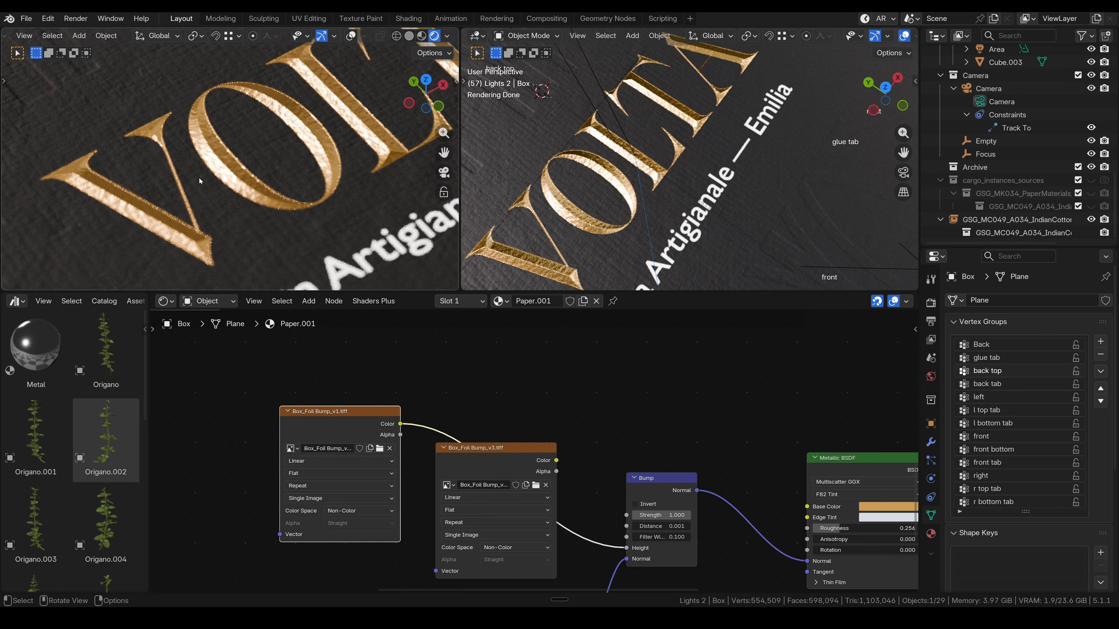
pyautogui.keyDown('shift'); pyautogui.moveTo(314, 157); pyautogui.dragTo(182, 240, button='middle'); pyautogui.keyUp('shift')
pyautogui.scroll(-3, 294, 131)
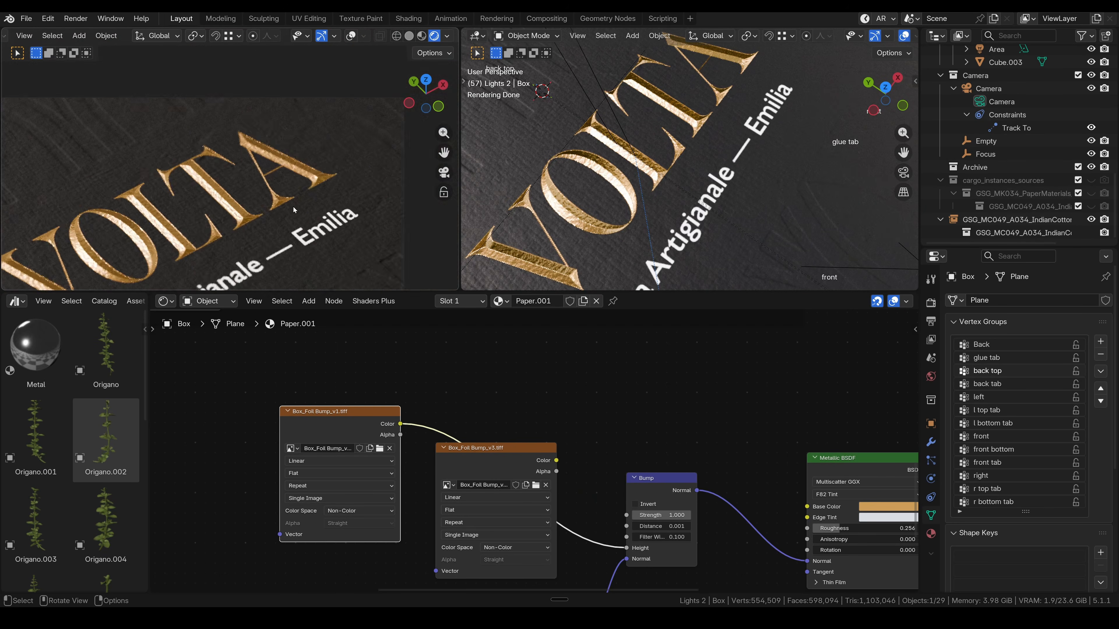
pyautogui.scroll(4, 292, 207)
pyautogui.moveTo(220, 212)
pyautogui.keyDown('shift'); pyautogui.mouseDown(button='middle')
pyautogui.moveTo(327, 101)
pyautogui.moveTo(201, 216)
pyautogui.moveTo(234, 200)
pyautogui.mouseUp(button='middle'); pyautogui.keyUp('shift')
pyautogui.moveTo(347, 414); pyautogui.dragTo(321, 404)
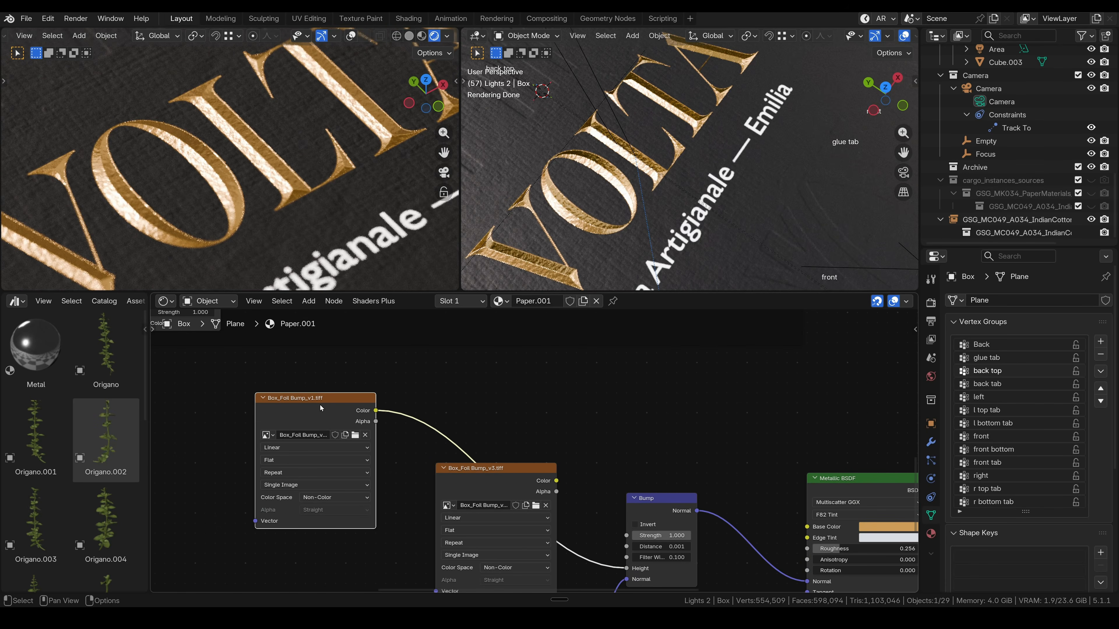
pyautogui.scroll(-4, 273, 138)
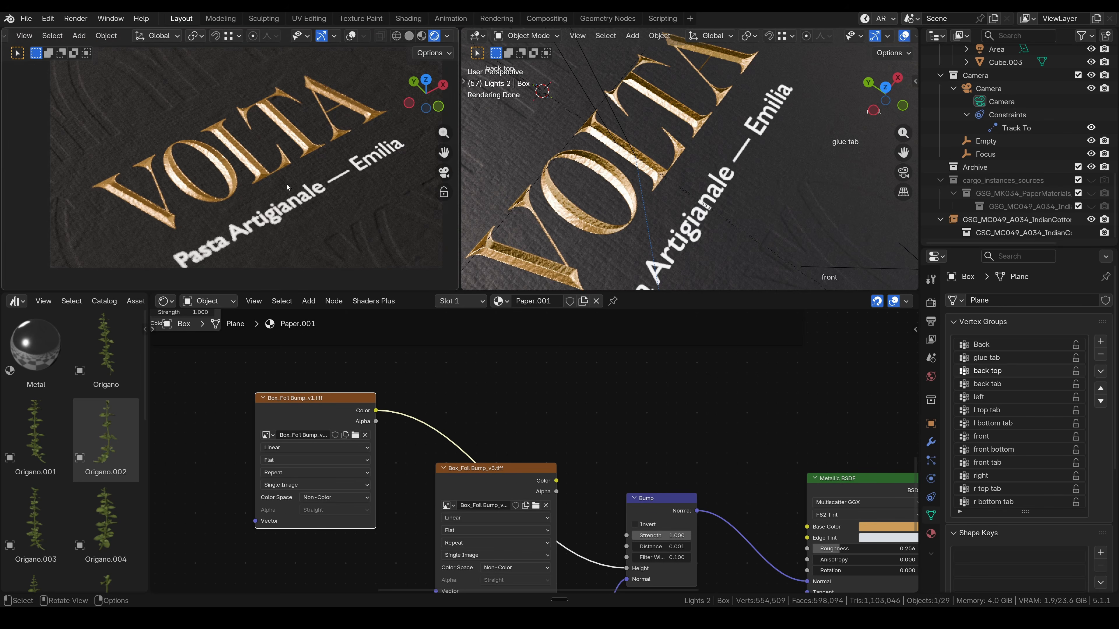
pyautogui.scroll(-10, 796, 220)
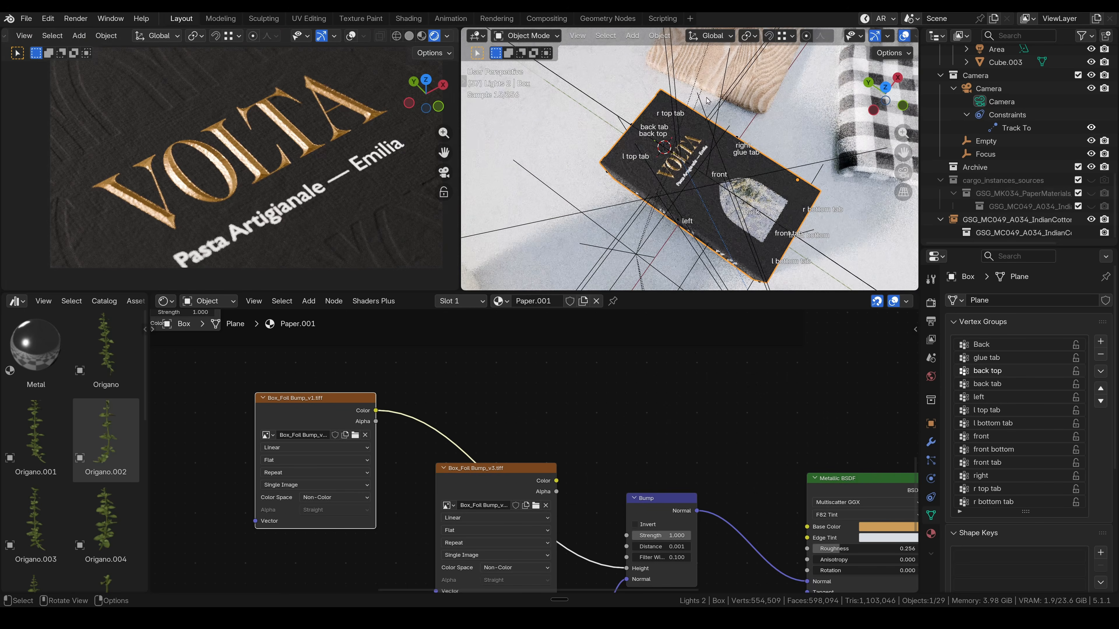
pyautogui.scroll(-4, 697, 149)
pyautogui.moveTo(701, 148); pyautogui.dragTo(695, 120, button='middle')
pyautogui.scroll(3, 695, 121)
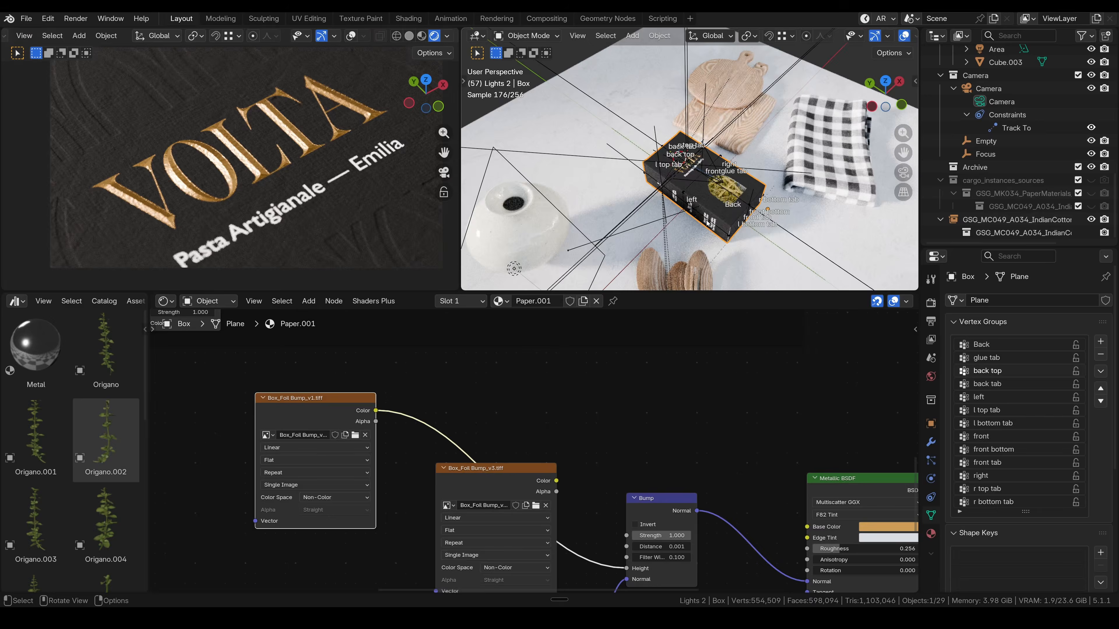